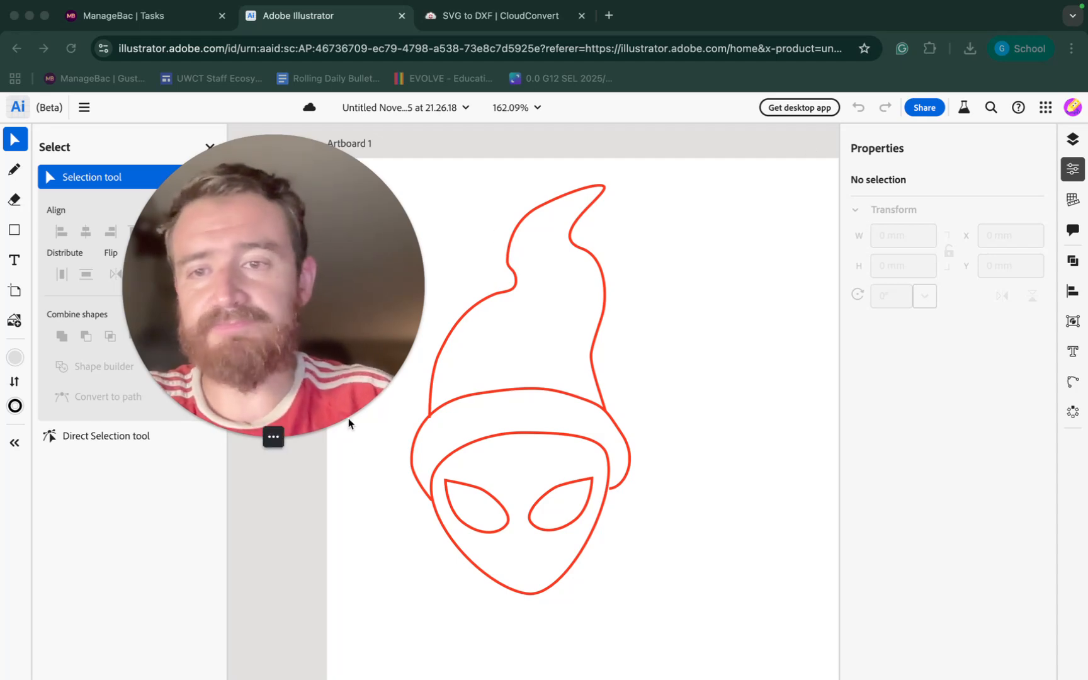
{"action": "left_click", "coordinate": [255, 436]}
{"action": "left_click_drag", "start_coordinate": [267, 343], "coordinate": [39, 655]}
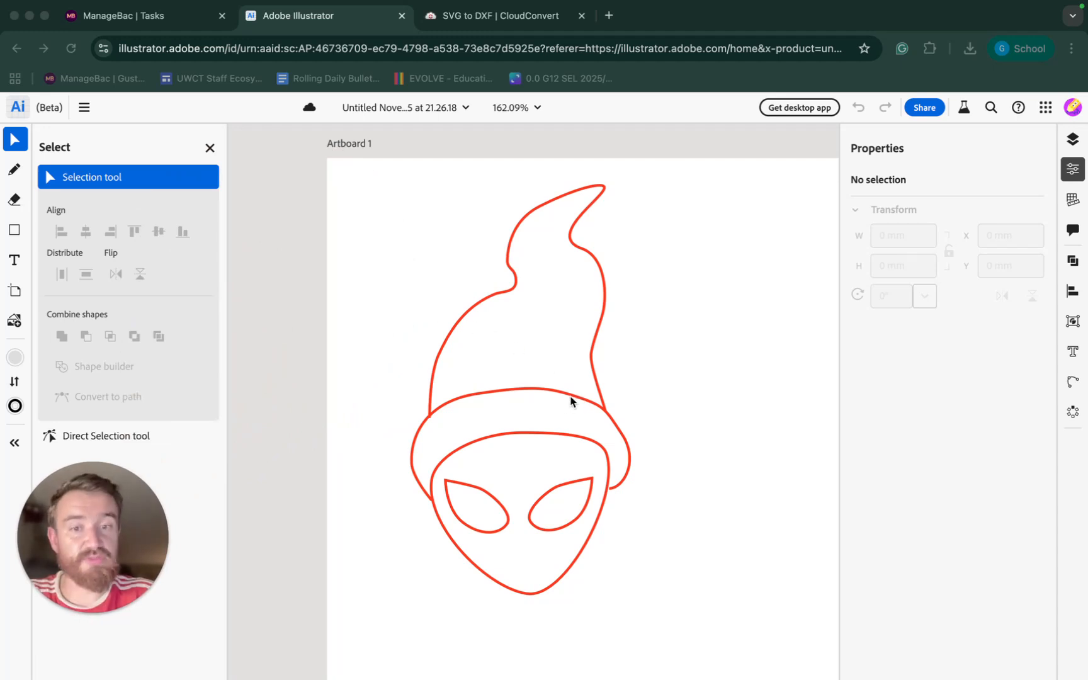
Open the export options for the artboard and set the export format to SVG
{"action": "left_click", "coordinate": [84, 108]}
{"action": "left_click", "coordinate": [84, 108]}
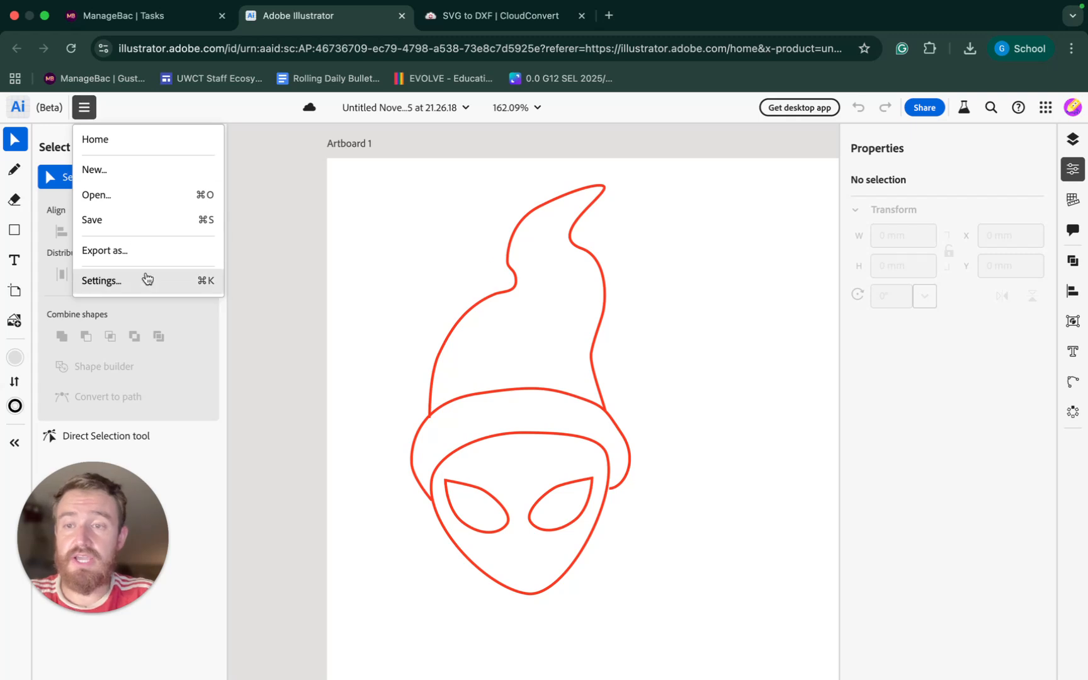
{"action": "left_click", "coordinate": [143, 253]}
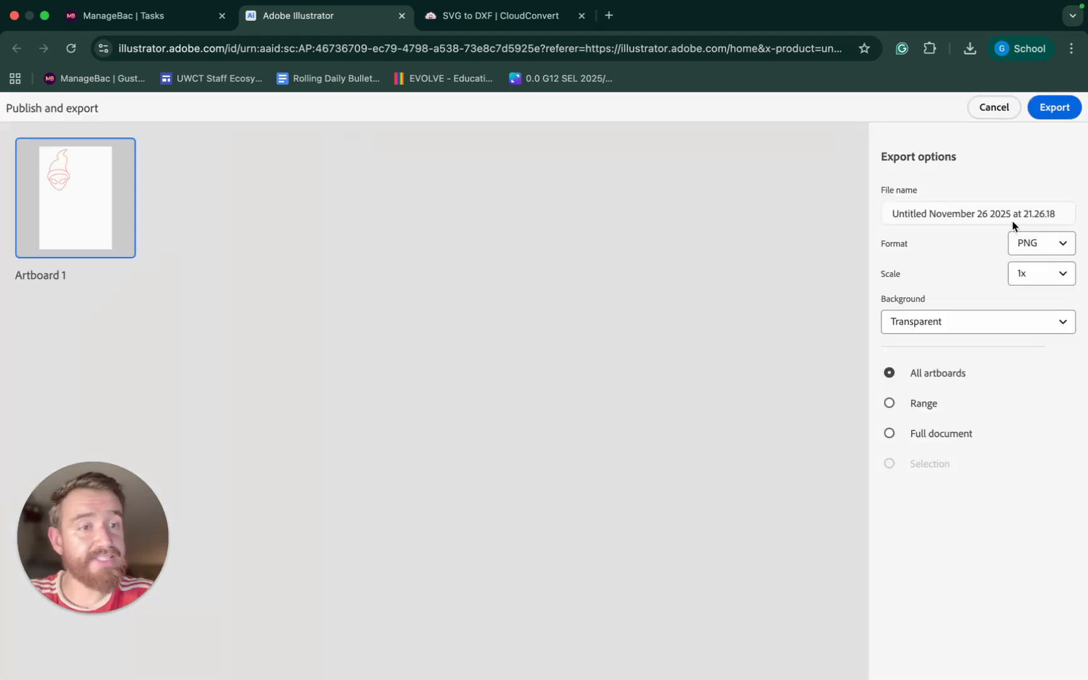
{"action": "left_click", "coordinate": [1036, 245]}
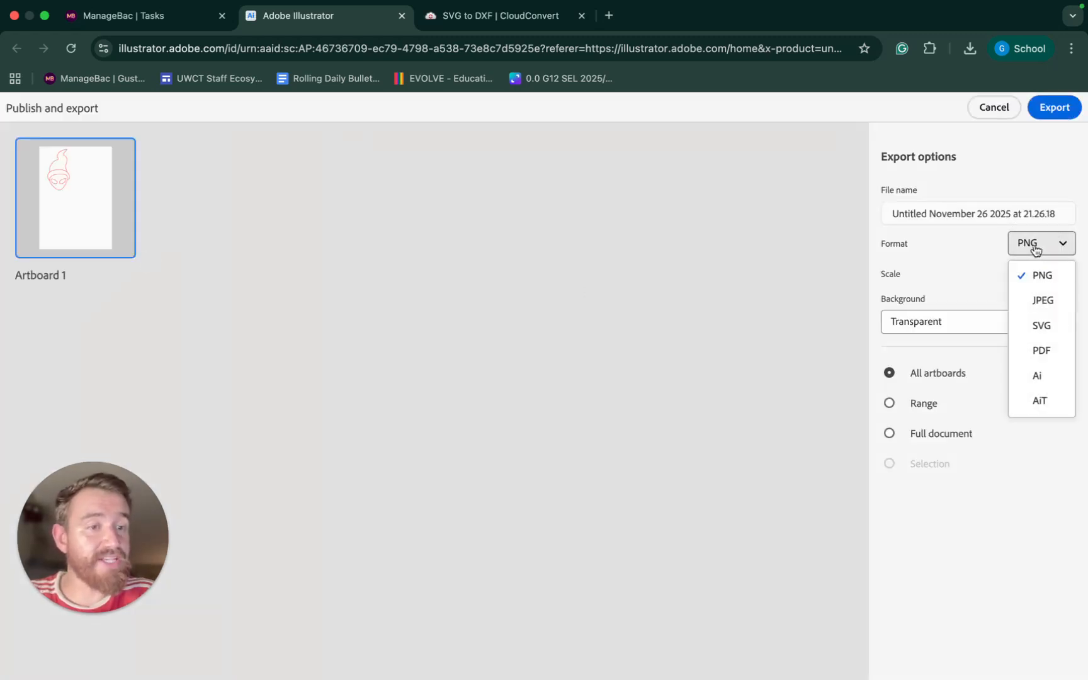
{"action": "left_click", "coordinate": [1043, 334]}
Name the export file AlienSanta
{"action": "left_click", "coordinate": [975, 207]}
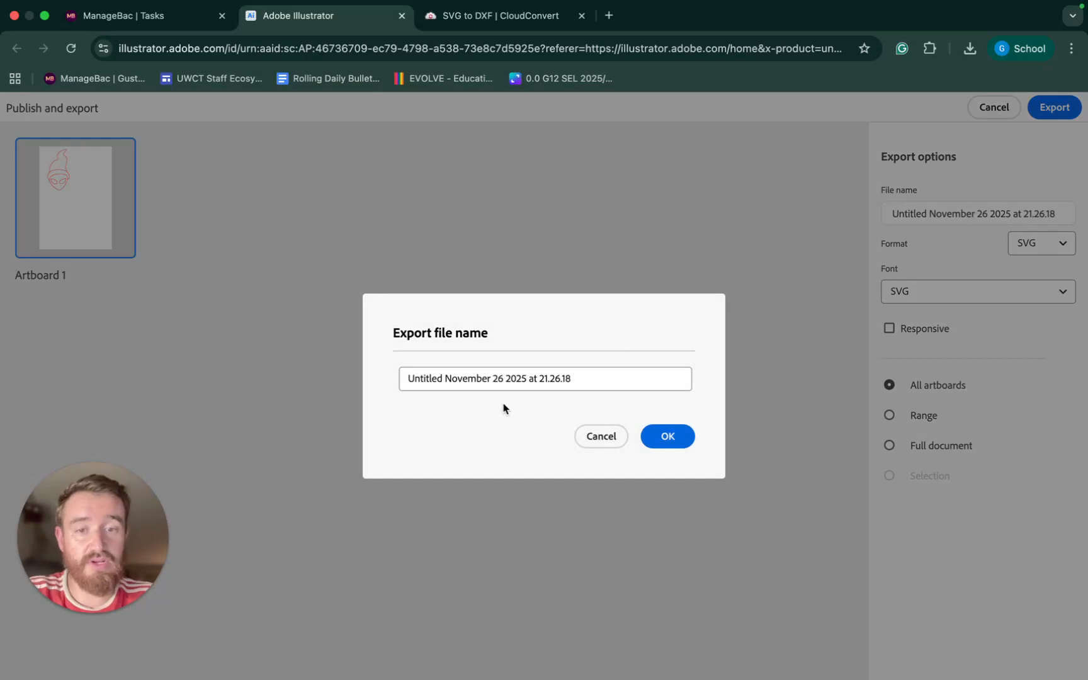
{"action": "triple_click", "coordinate": [516, 379]}
{"action": "type", "text": "AlienSanta"}
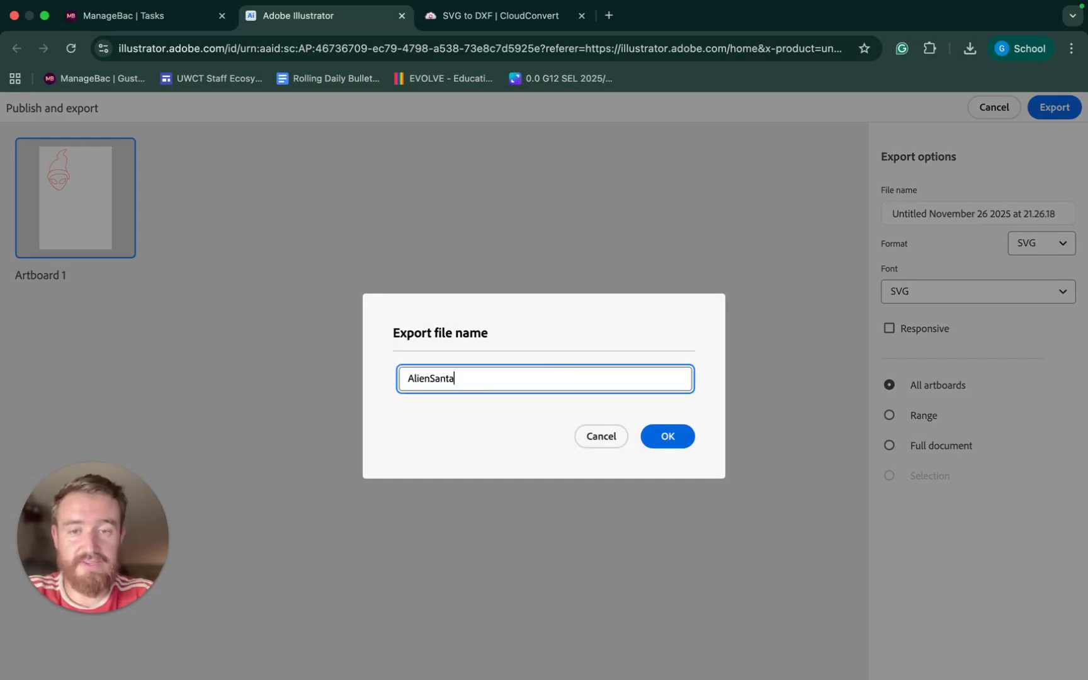
{"action": "key", "text": "Return"}
Export the artboard as AlienSanta.svg into the Downloads folder, replacing the existing file of that name
{"action": "left_click", "coordinate": [1053, 113]}
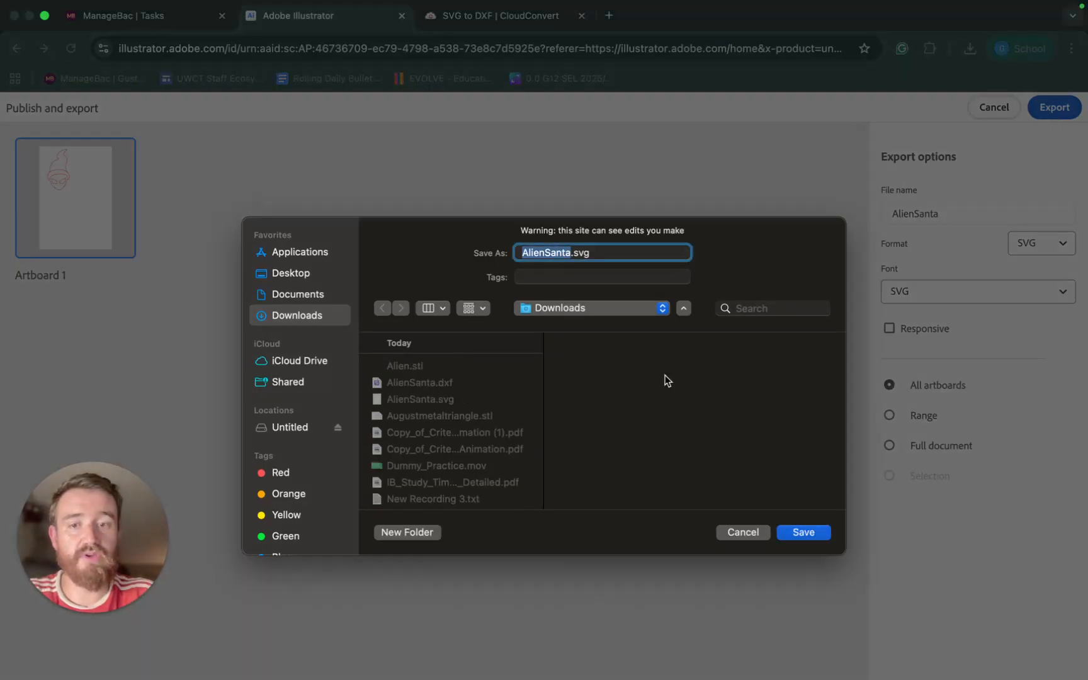
{"action": "left_click", "coordinate": [812, 535]}
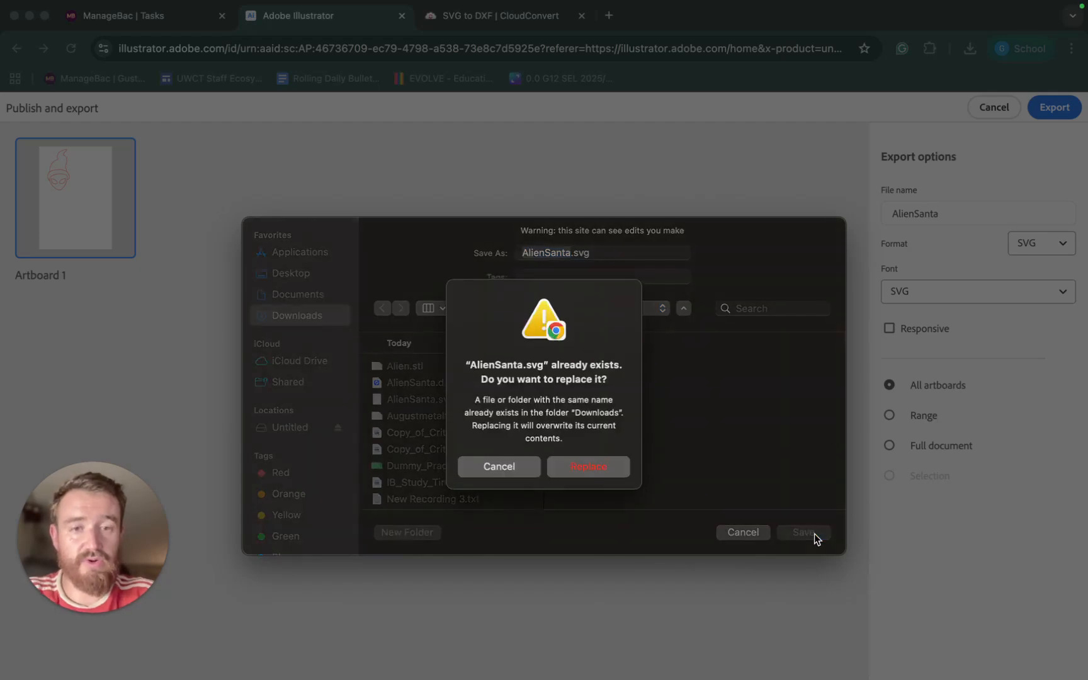
{"action": "left_click", "coordinate": [582, 469]}
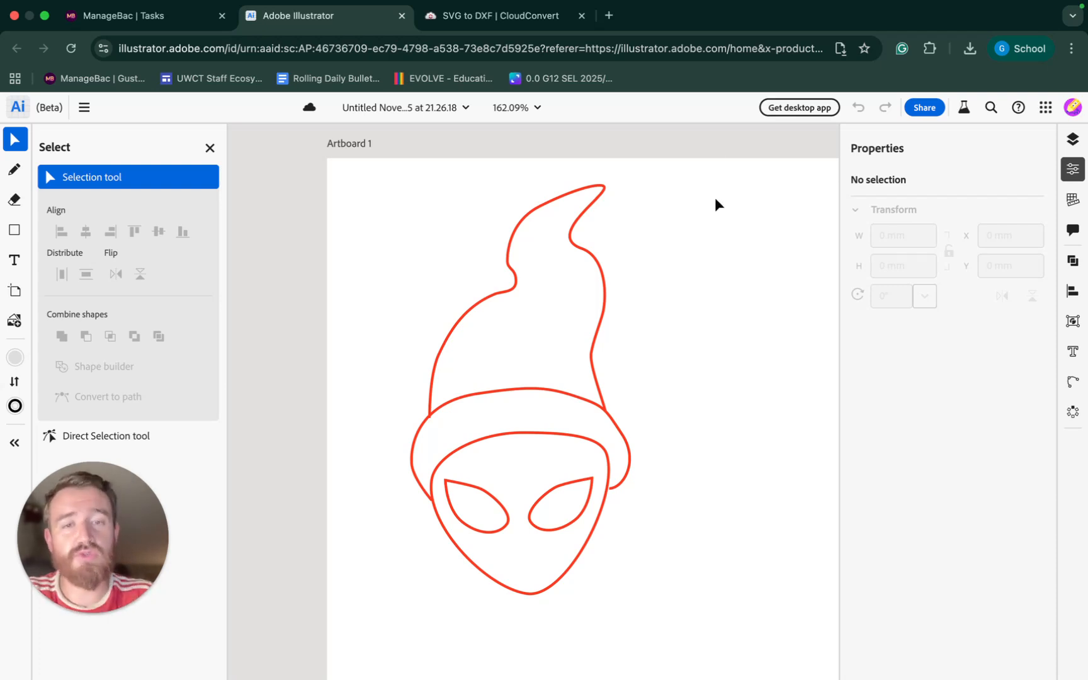
Switch to the SVG to DXF converter in CloudConvert
{"action": "left_click", "coordinate": [538, 16]}
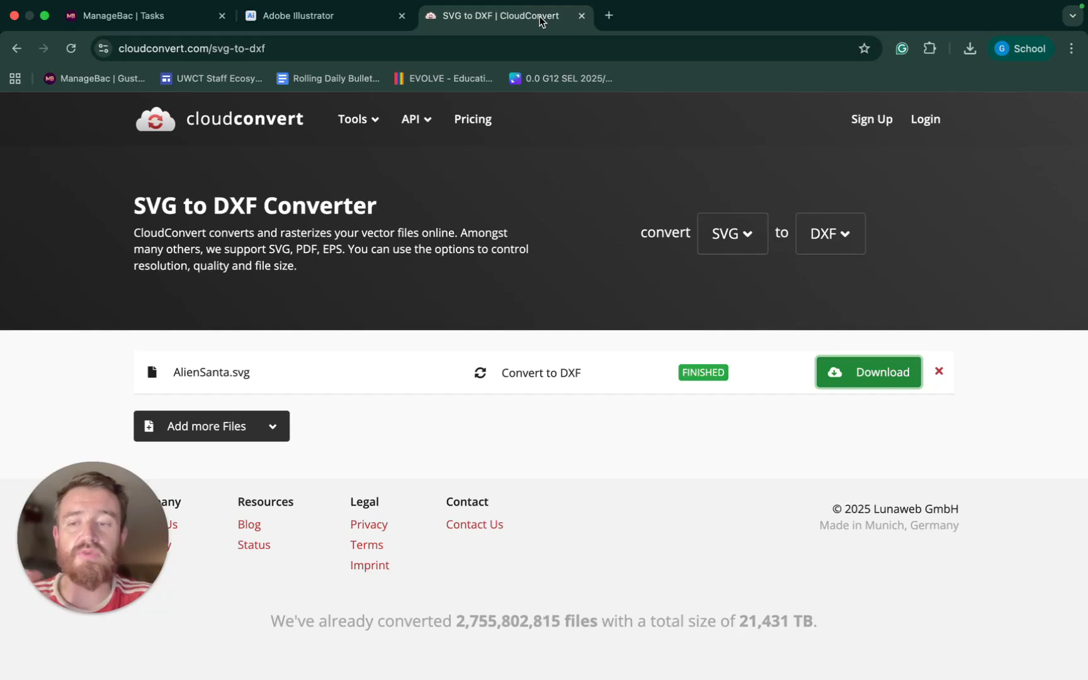
{"action": "left_click", "coordinate": [207, 428]}
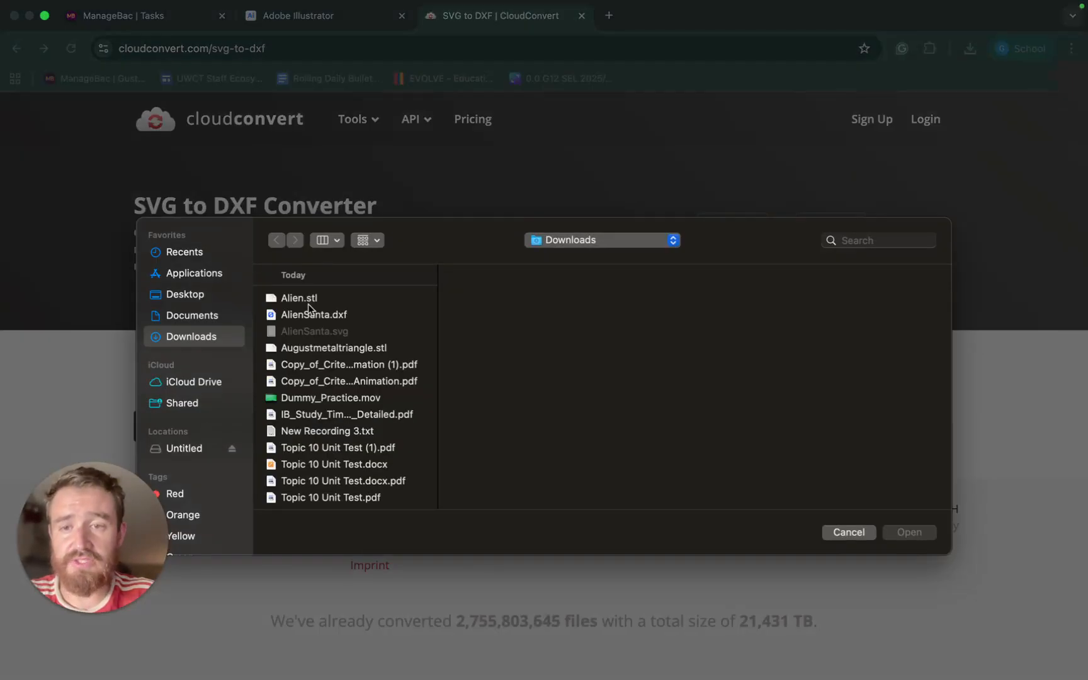
{"action": "left_click", "coordinate": [313, 313]}
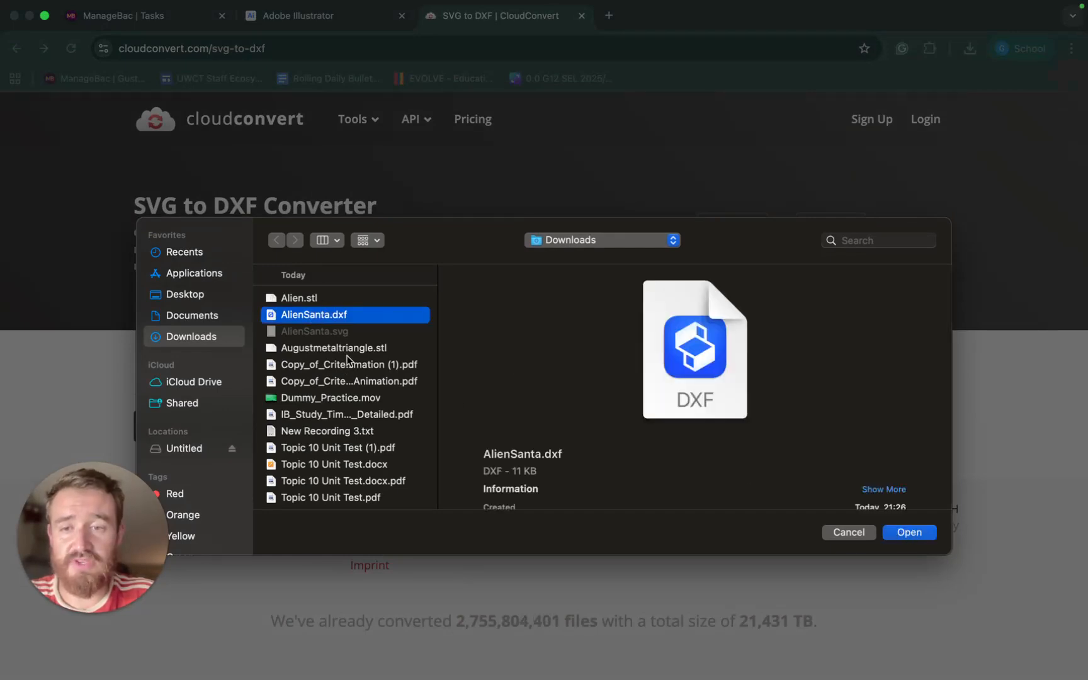
{"action": "left_click", "coordinate": [848, 532]}
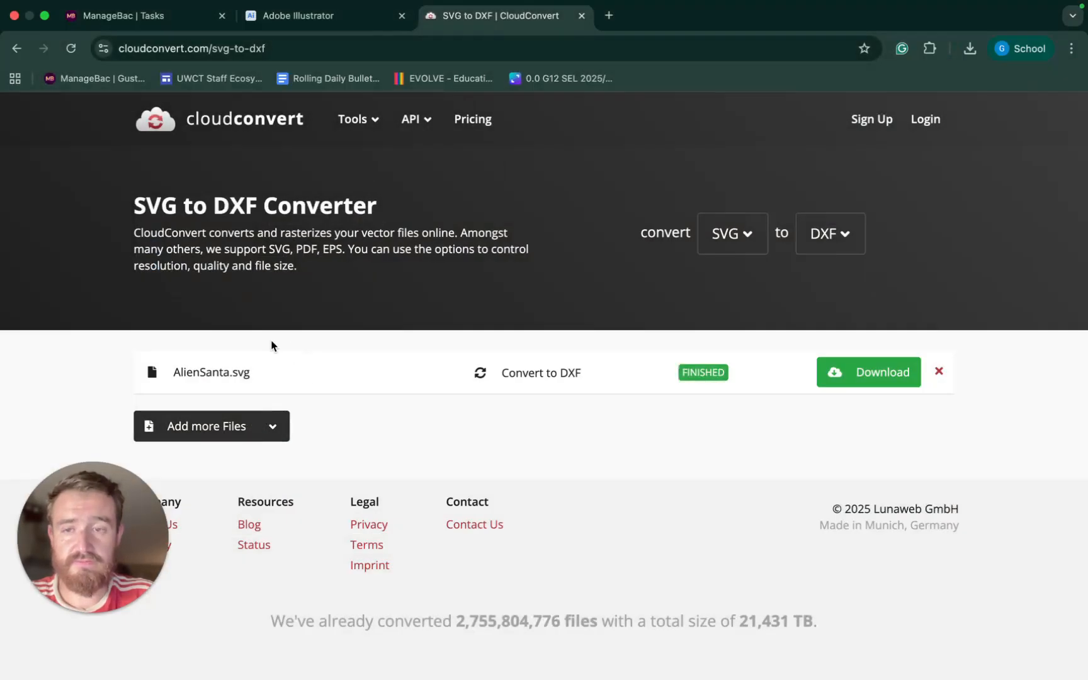
Convert AlienSanta.svg from the Downloads folder to DXF and download the converted file
{"action": "left_click", "coordinate": [221, 437]}
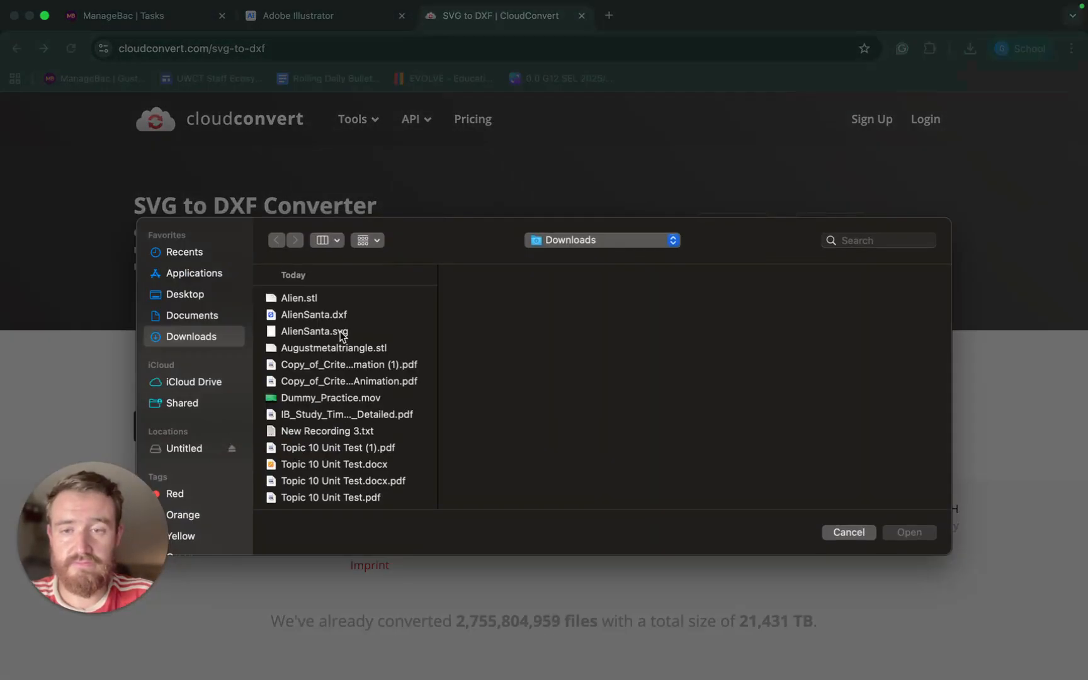
{"action": "left_click", "coordinate": [340, 332]}
{"action": "left_click", "coordinate": [909, 532]}
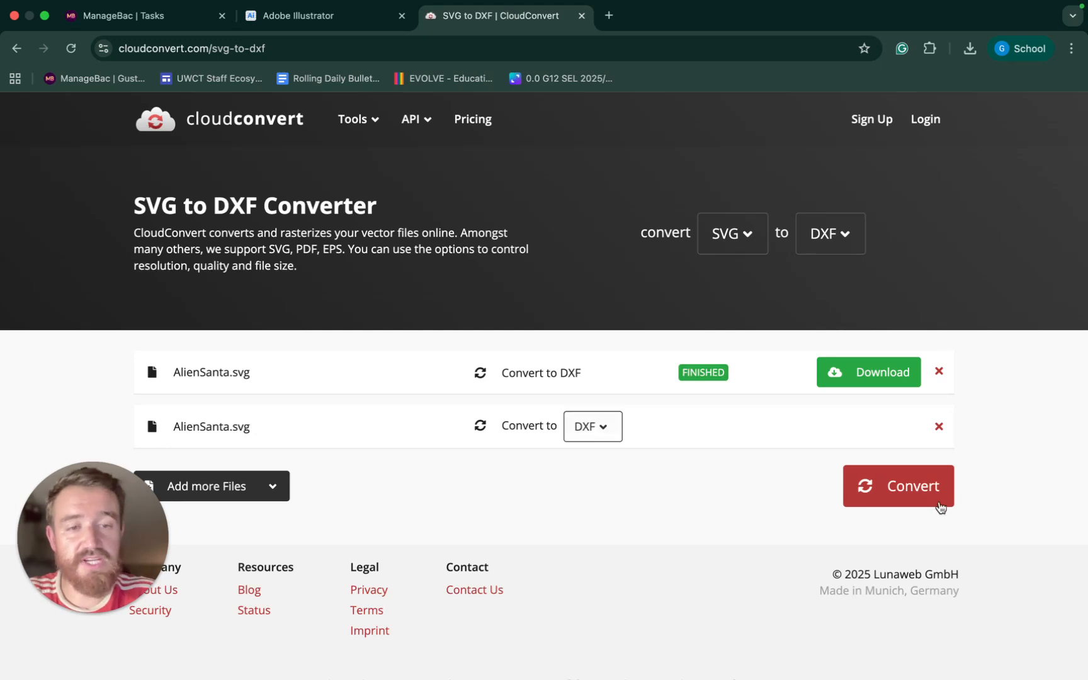
{"action": "left_click", "coordinate": [890, 495]}
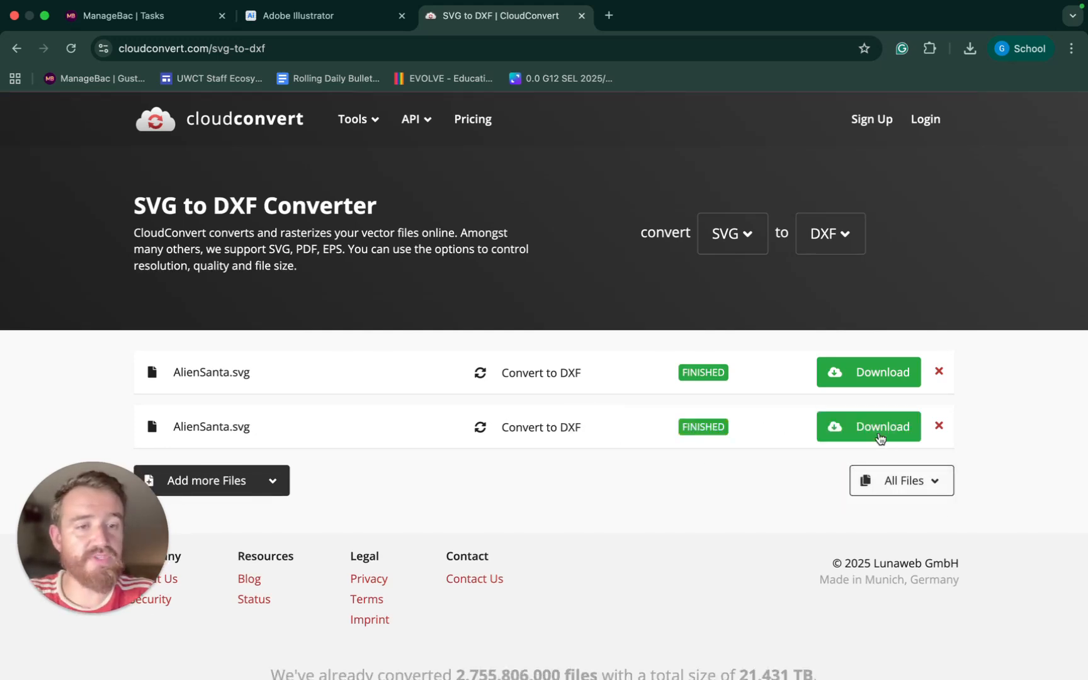
{"action": "left_click", "coordinate": [859, 428]}
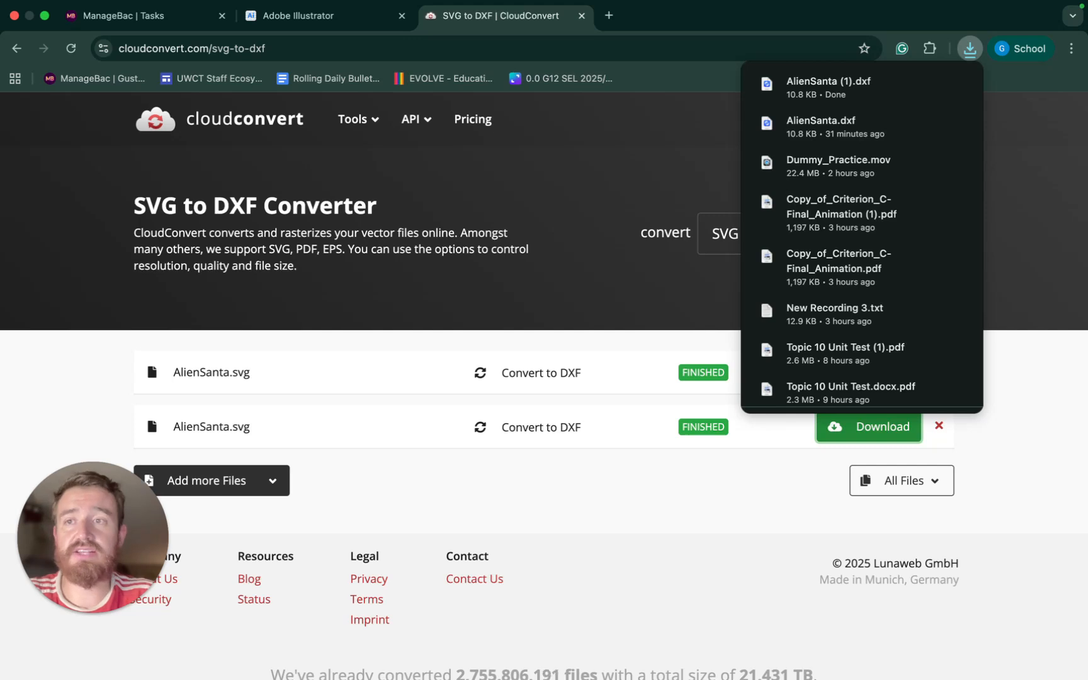
Leave the browser's full-screen mode, switch to Shapr3D and create a new project
{"action": "mouse_move", "coordinate": [45, 16]}
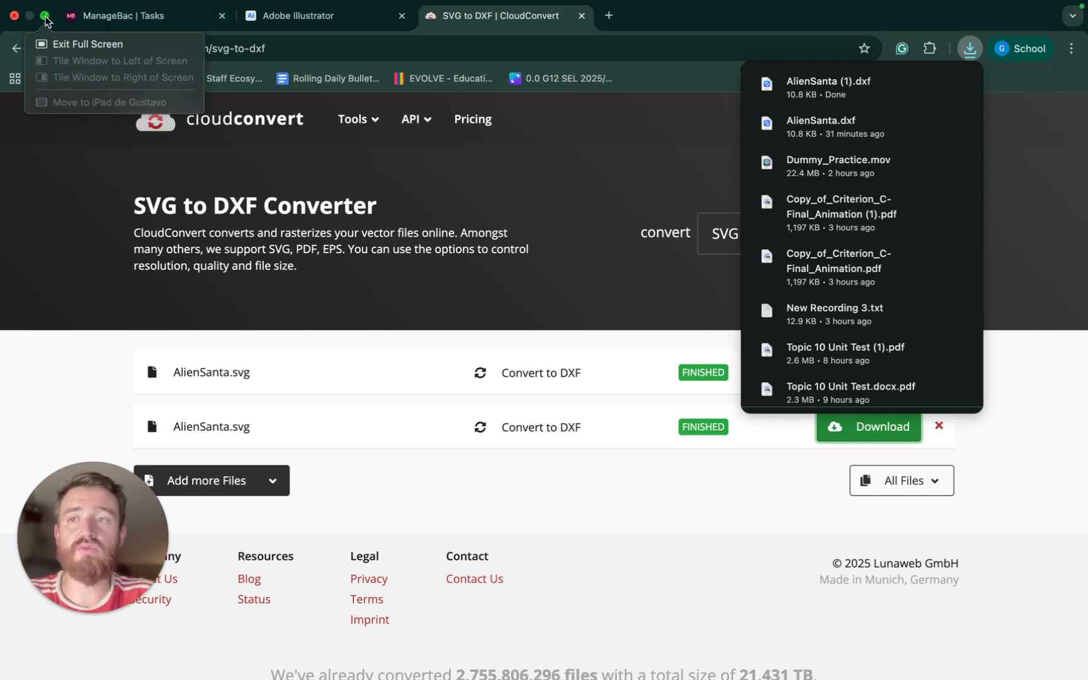
{"action": "left_click", "coordinate": [45, 16]}
{"action": "left_click", "coordinate": [38, 34]}
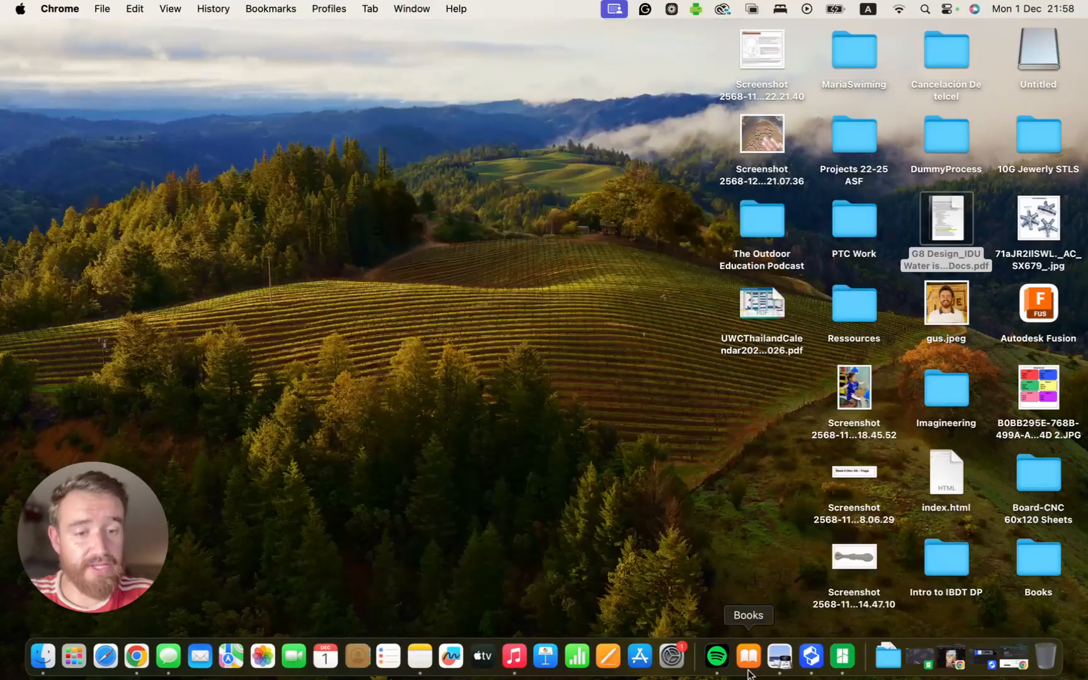
{"action": "left_click", "coordinate": [818, 655]}
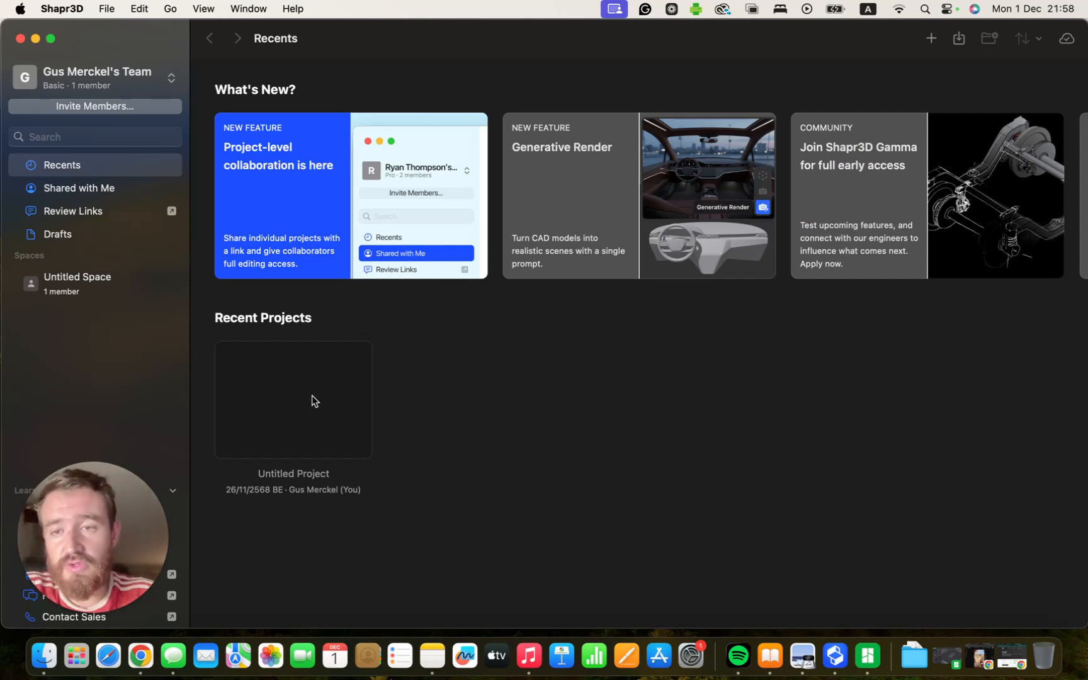
{"action": "left_click", "coordinate": [101, 6]}
{"action": "left_click", "coordinate": [111, 30]}
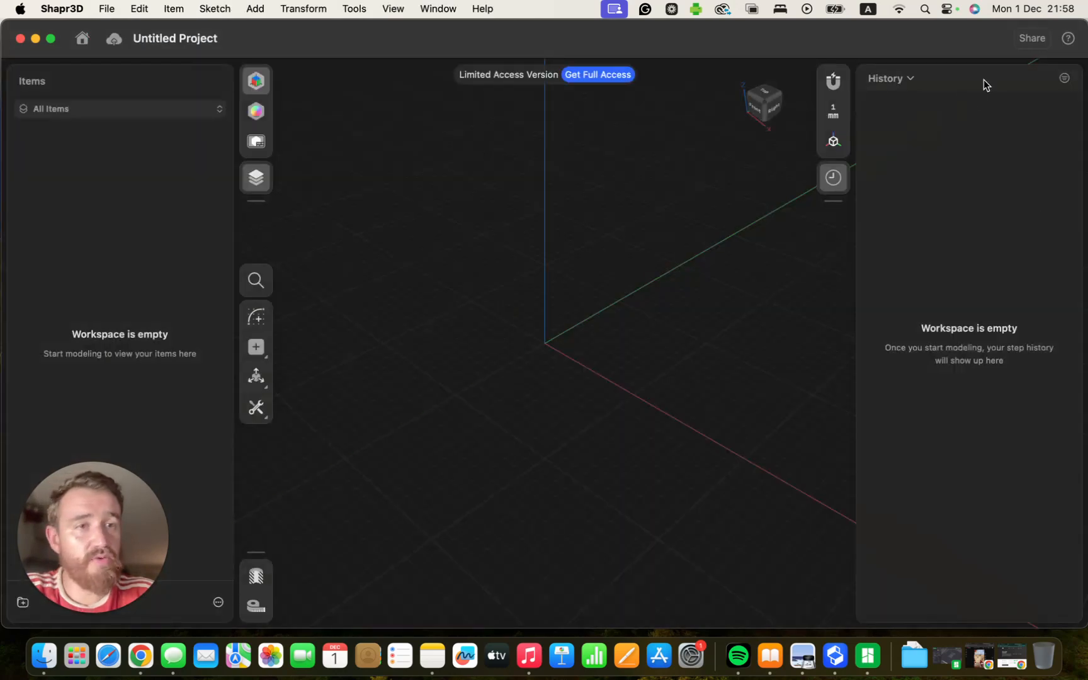
Set the view to Top and choose AlienSanta (1).dxf from the Downloads folder for import
{"action": "left_click", "coordinate": [995, 81]}
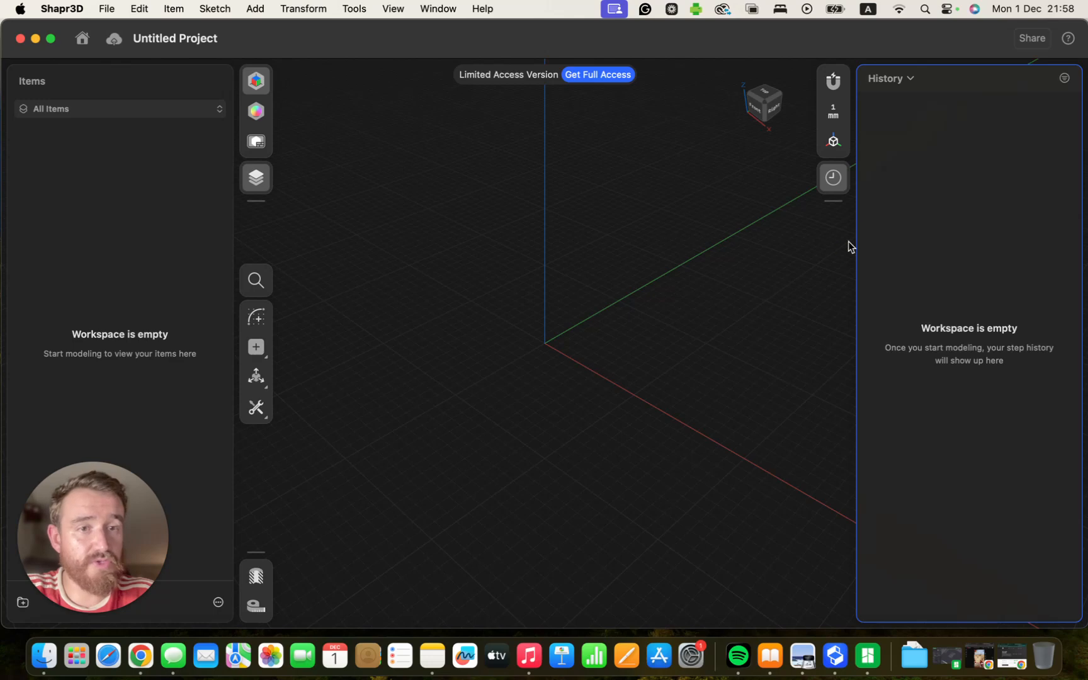
{"action": "left_click", "coordinate": [765, 92]}
{"action": "middle_click_drag", "start_coordinate": [598, 263], "coordinate": [447, 422]}
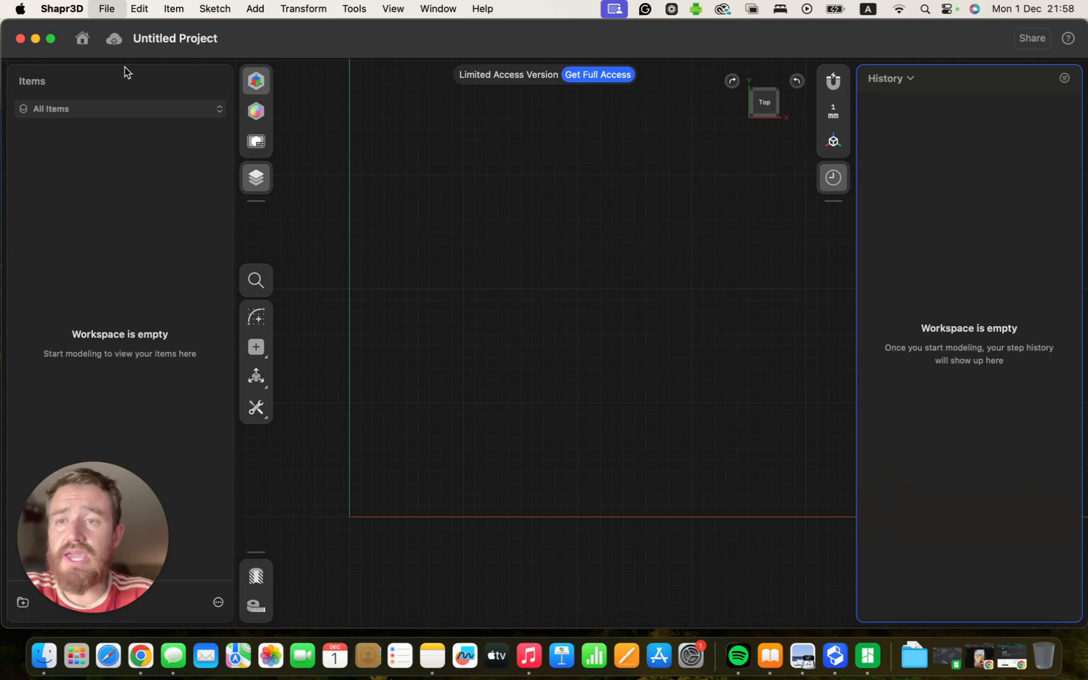
{"action": "left_click", "coordinate": [137, 51]}
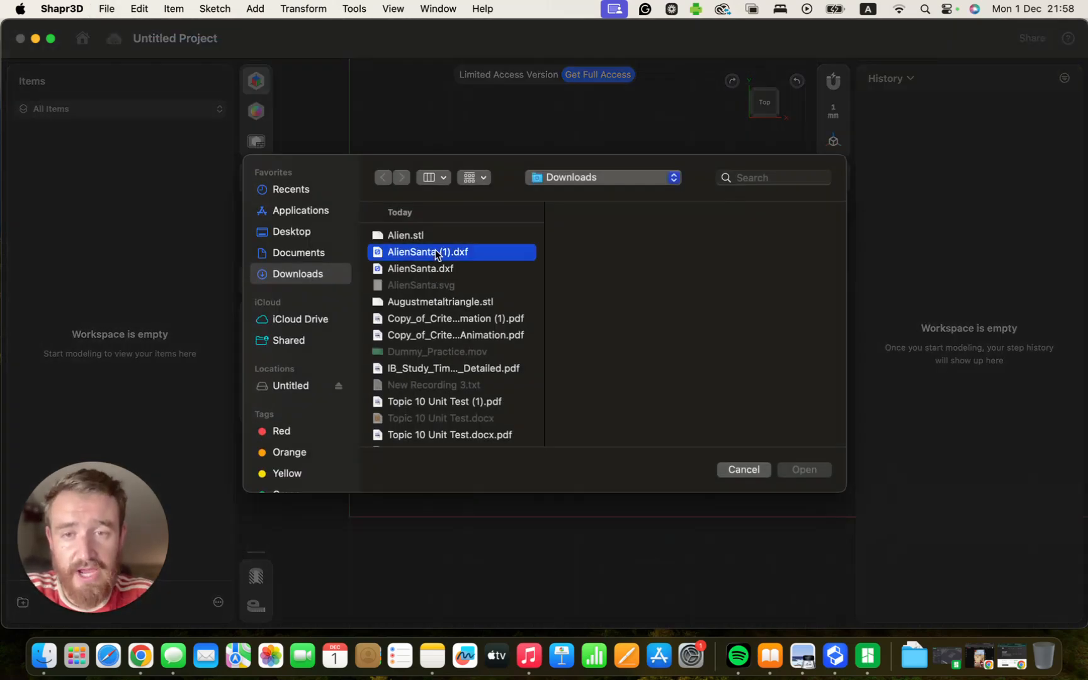
{"action": "left_click", "coordinate": [443, 253]}
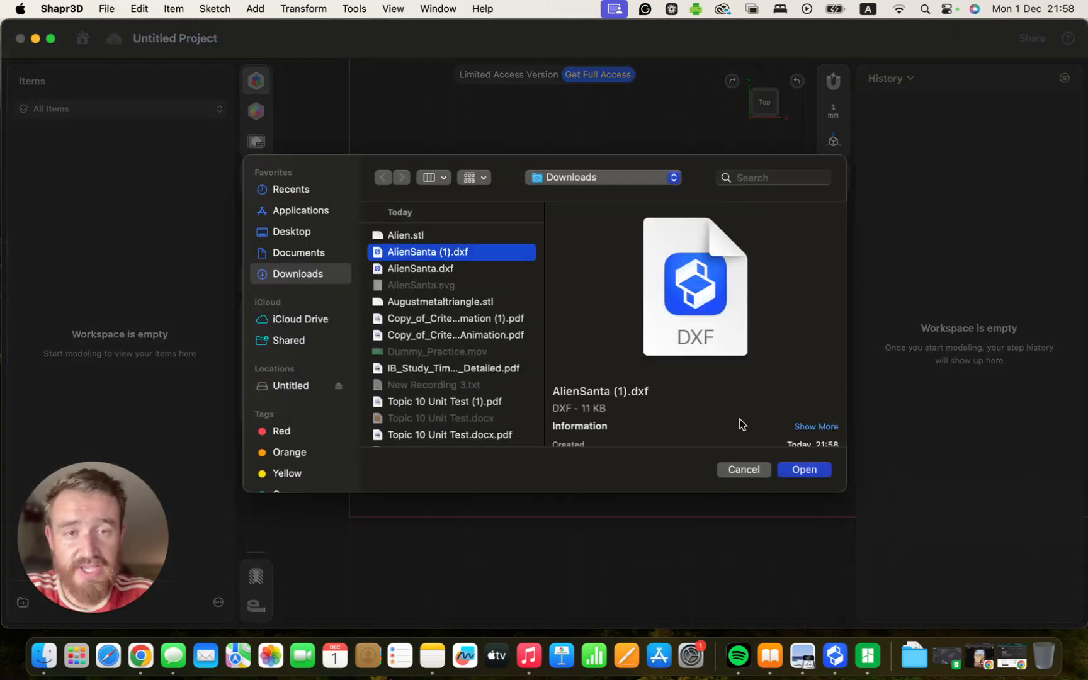
{"action": "left_click", "coordinate": [812, 474]}
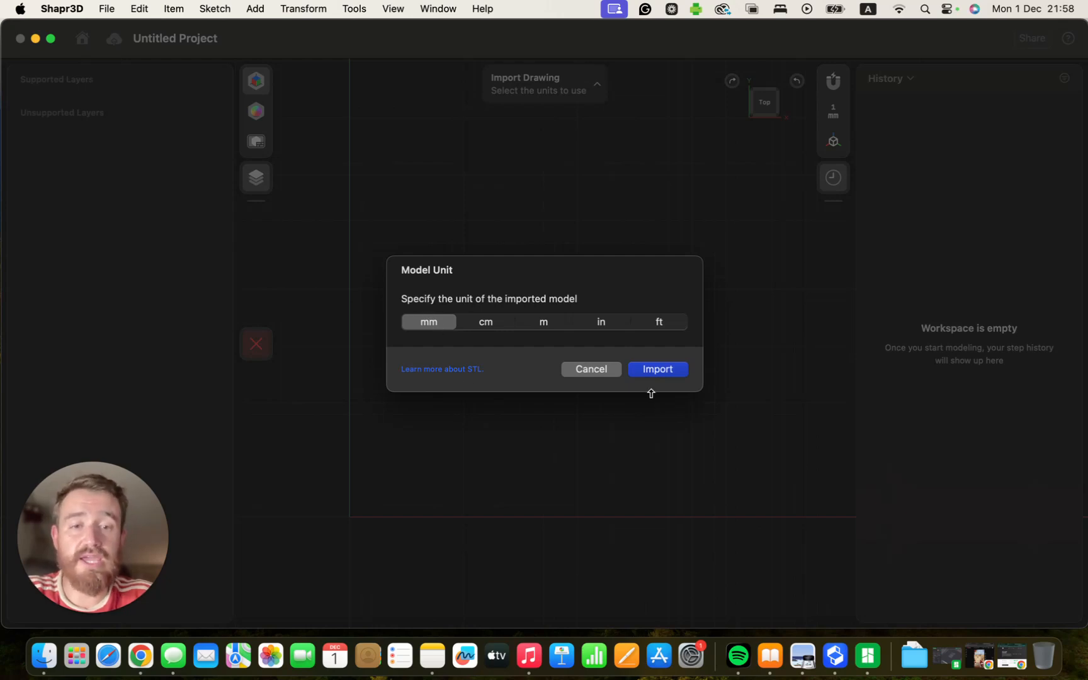
Import the drawing with millimetres as the model unit and accept it with Layer 1 included
{"action": "left_click", "coordinate": [651, 370]}
{"action": "scroll", "coordinate": [626, 440], "scroll_direction": "up", "scroll_amount": 4}
{"action": "scroll", "coordinate": [626, 440], "scroll_direction": "down", "scroll_amount": 8}
{"action": "scroll", "coordinate": [628, 470], "scroll_direction": "up", "scroll_amount": 4}
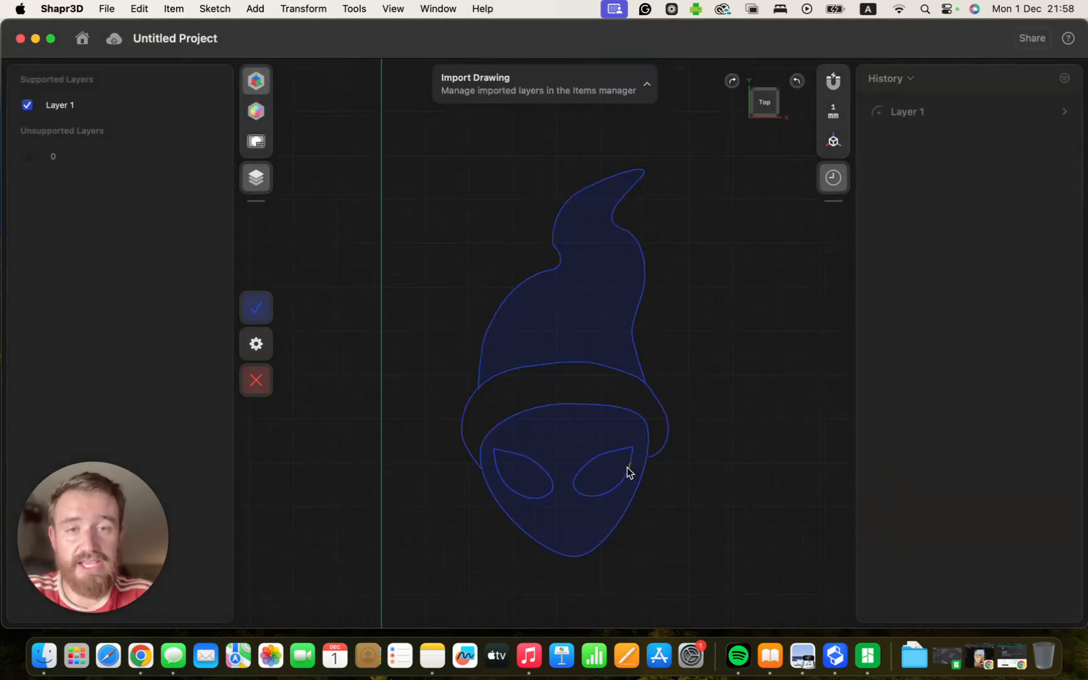
{"action": "scroll", "coordinate": [583, 299], "scroll_direction": "down", "scroll_amount": 3}
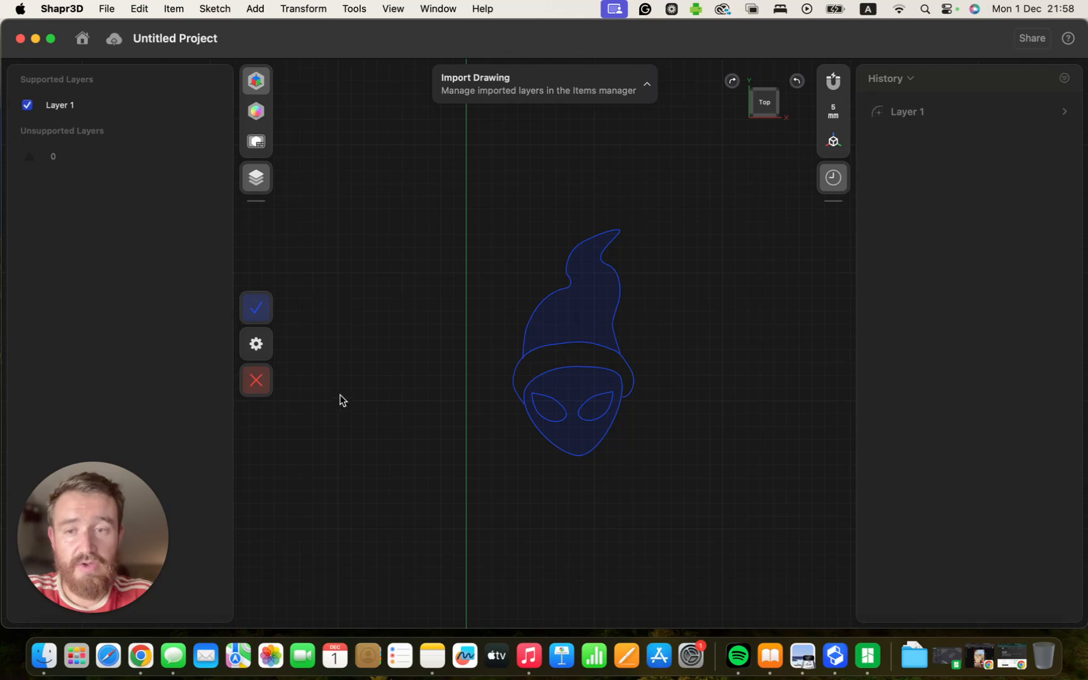
{"action": "left_click", "coordinate": [260, 312]}
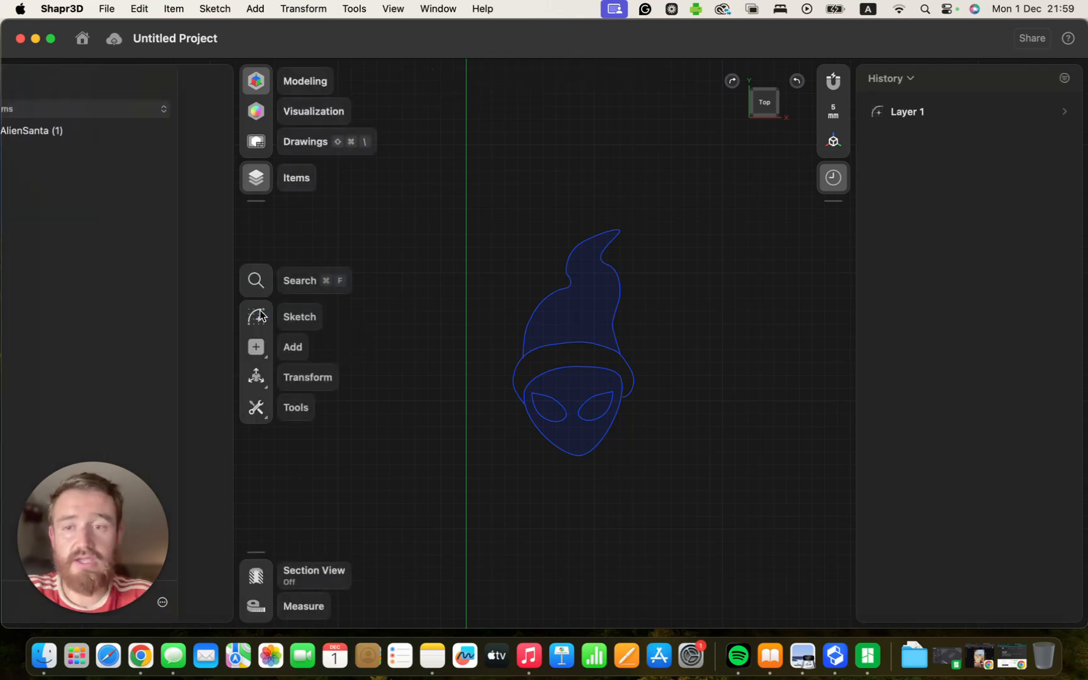
Move the whole alien Santa drawing close to the origin, just above the X axis and right of the Y axis
{"action": "mouse_move", "coordinate": [490, 187]}
{"action": "left_mouse_down"}
{"action": "mouse_move", "coordinate": [550, 228]}
{"action": "mouse_move", "coordinate": [651, 485]}
{"action": "mouse_move", "coordinate": [627, 468]}
{"action": "left_mouse_up"}
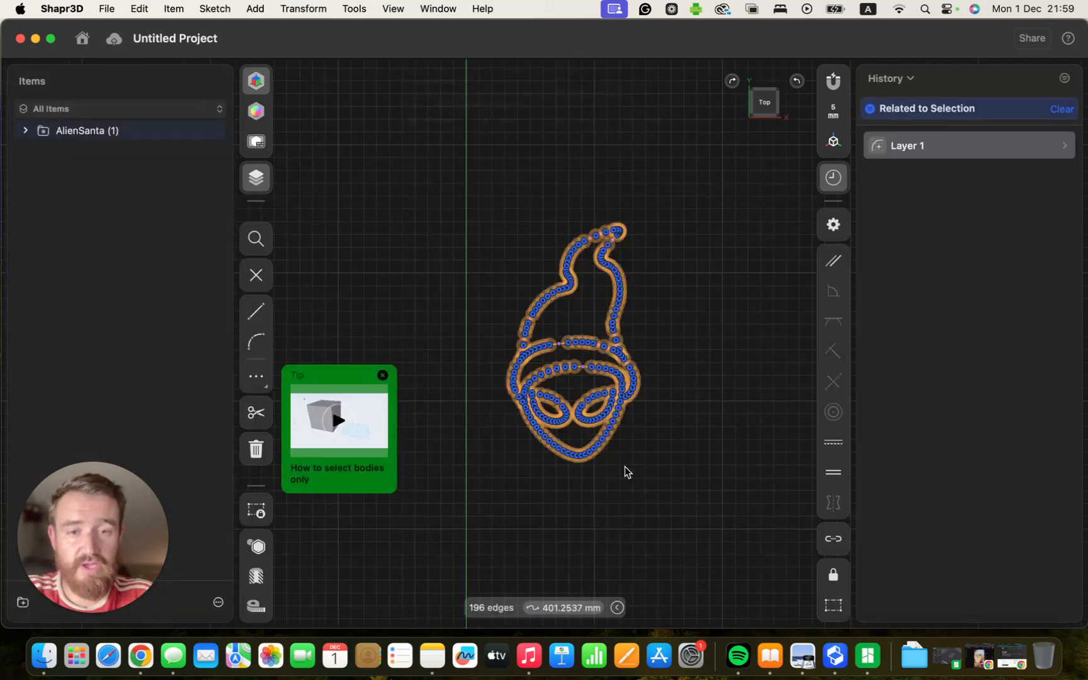
{"action": "left_click", "coordinate": [417, 387]}
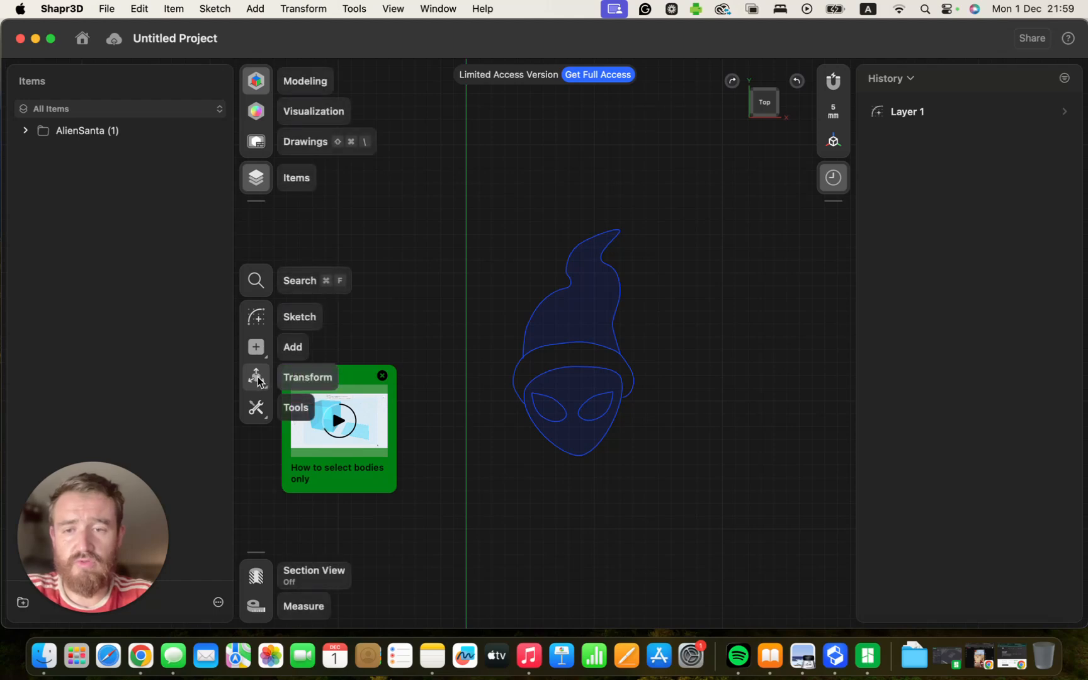
{"action": "left_click", "coordinate": [256, 377]}
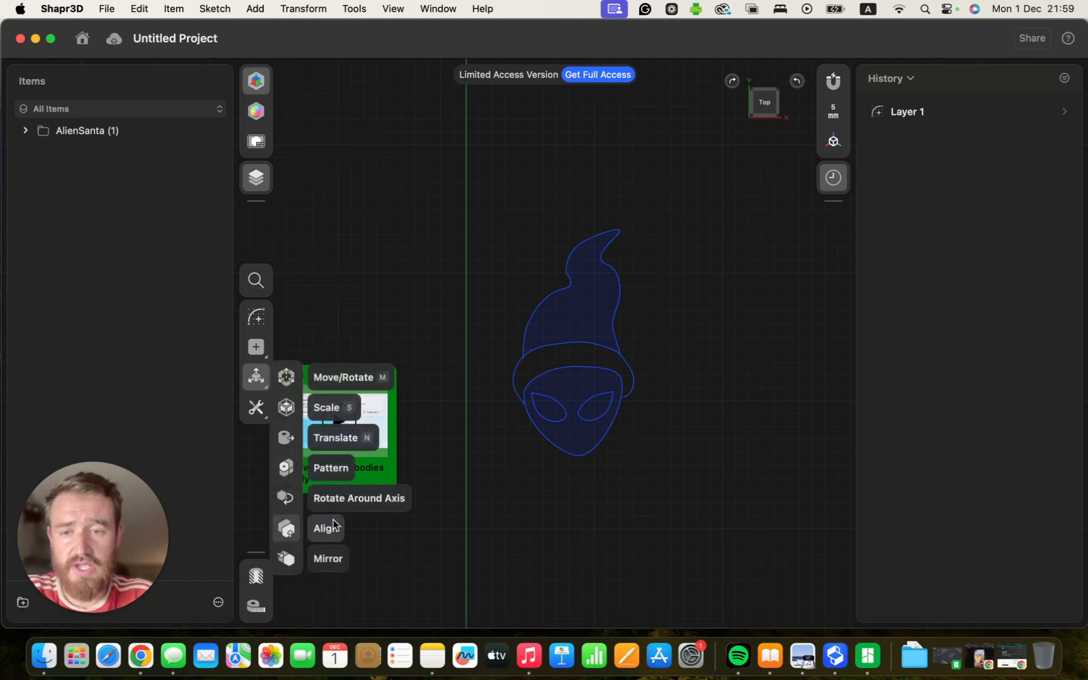
{"action": "key", "text": "m"}
{"action": "left_click_drag", "start_coordinate": [494, 201], "coordinate": [680, 535]}
{"action": "scroll", "coordinate": [584, 228], "scroll_direction": "down", "scroll_amount": 5}
{"action": "mouse_move", "coordinate": [576, 124]}
{"action": "left_mouse_down"}
{"action": "mouse_move", "coordinate": [554, 485]}
{"action": "mouse_move", "coordinate": [556, 414]}
{"action": "left_mouse_up"}
{"action": "scroll", "coordinate": [498, 457], "scroll_direction": "down", "scroll_amount": 5}
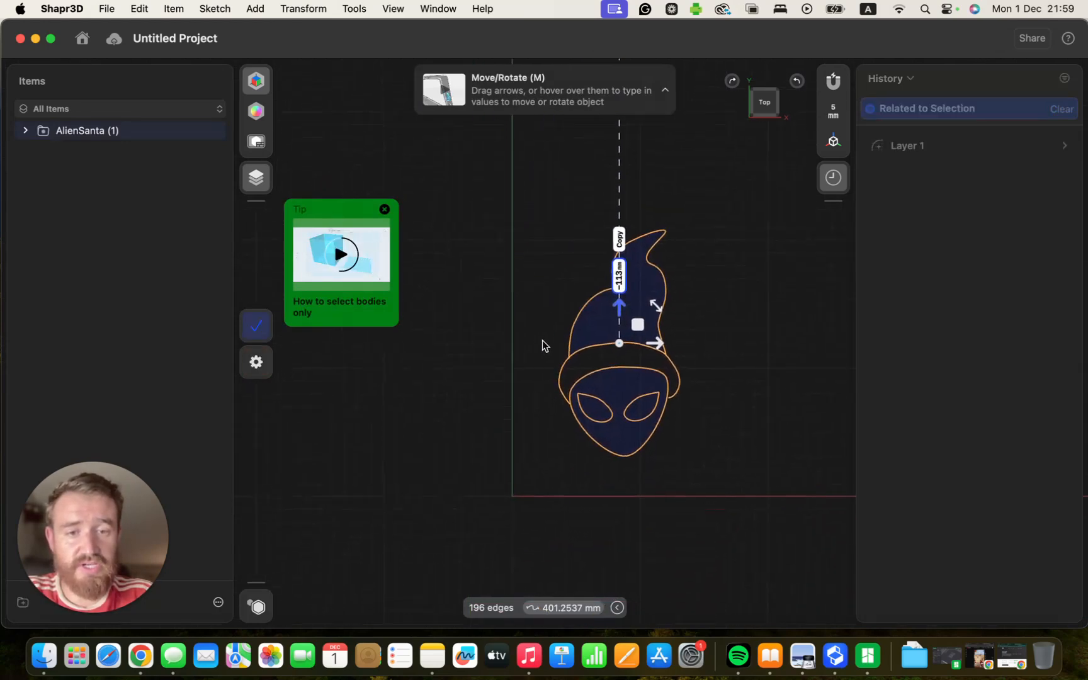
{"action": "mouse_move", "coordinate": [648, 307]}
{"action": "left_mouse_down"}
{"action": "mouse_move", "coordinate": [603, 328]}
{"action": "mouse_move", "coordinate": [610, 338]}
{"action": "left_mouse_up"}
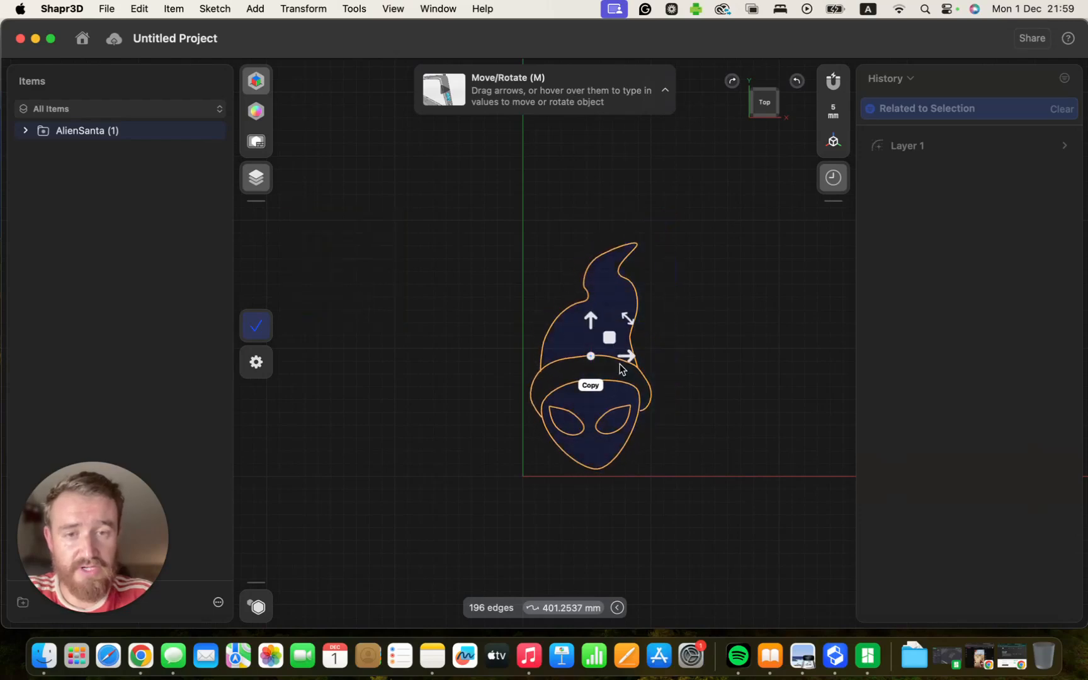
{"action": "scroll", "coordinate": [627, 377], "scroll_direction": "up", "scroll_amount": 2}
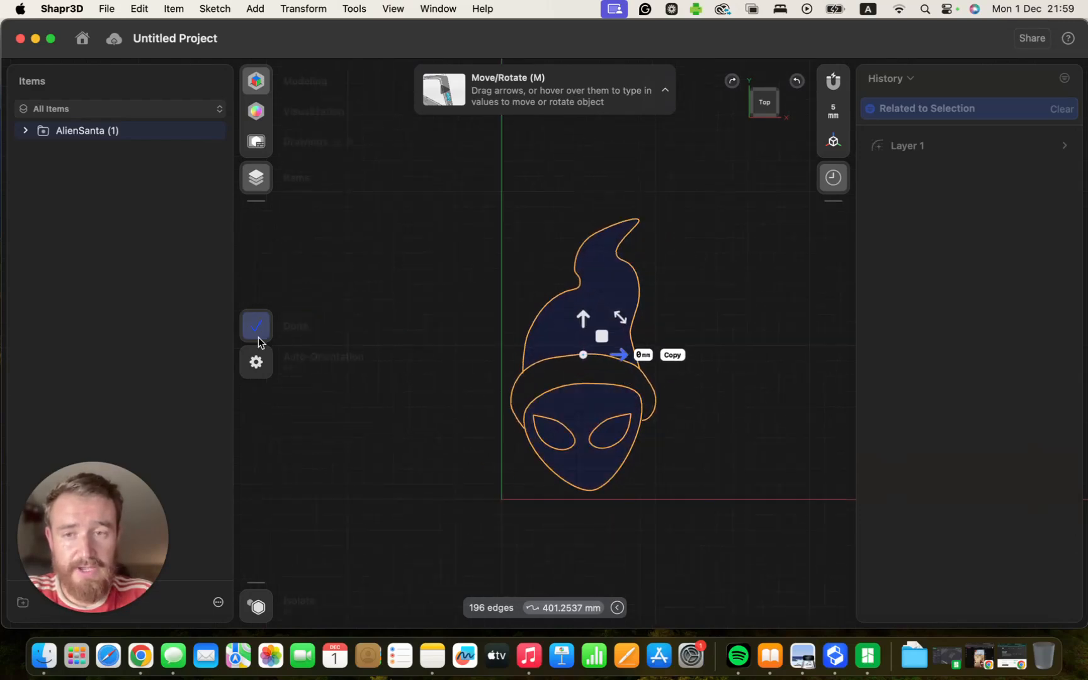
{"action": "left_click", "coordinate": [724, 328]}
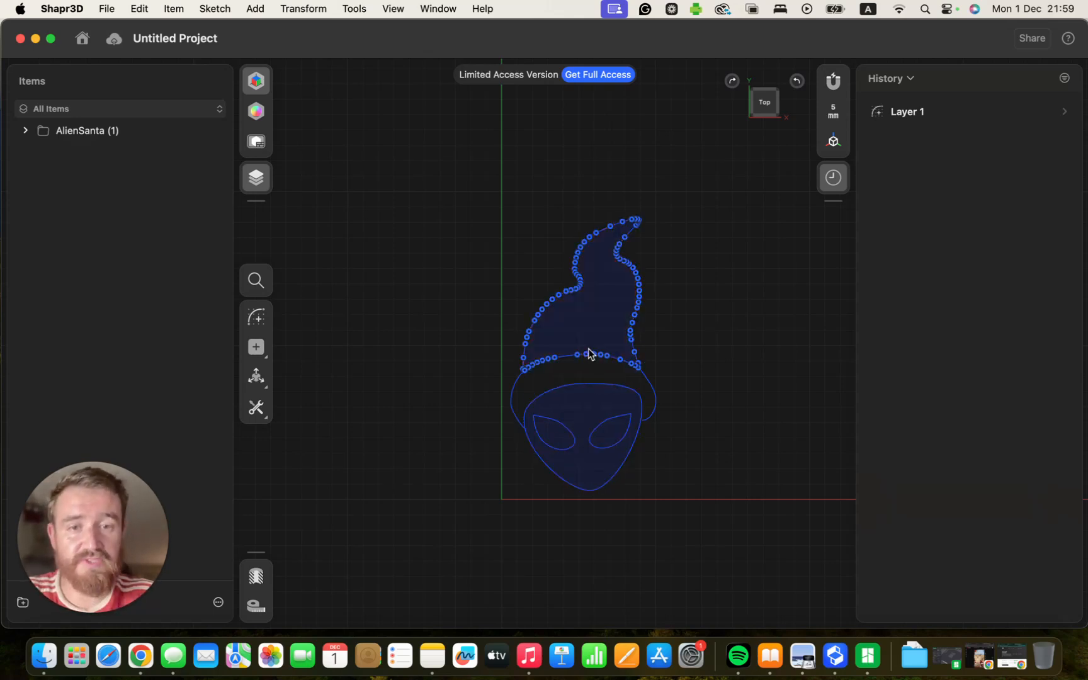
Close the gap at the hat brim's right end by moving its open endpoint onto the face outline
{"action": "scroll", "coordinate": [526, 438], "scroll_direction": "up", "scroll_amount": 3}
{"action": "scroll", "coordinate": [526, 437], "scroll_direction": "up", "scroll_amount": 4}
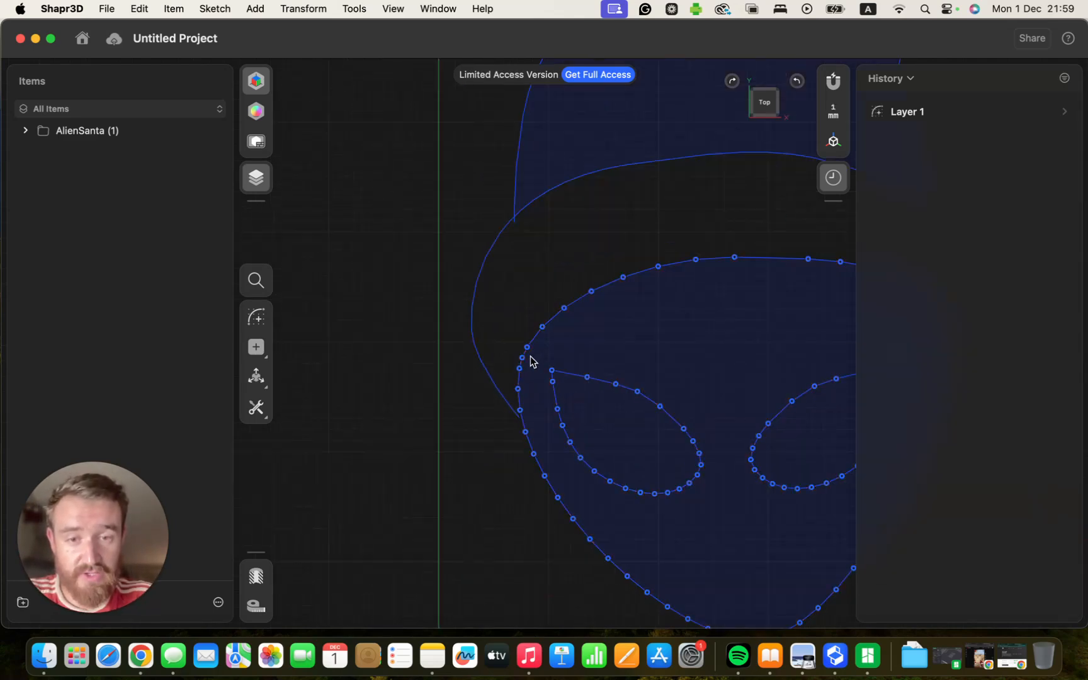
{"action": "scroll", "coordinate": [693, 353], "scroll_direction": "down", "scroll_amount": 2}
{"action": "middle_click_drag", "start_coordinate": [685, 344], "coordinate": [495, 321]}
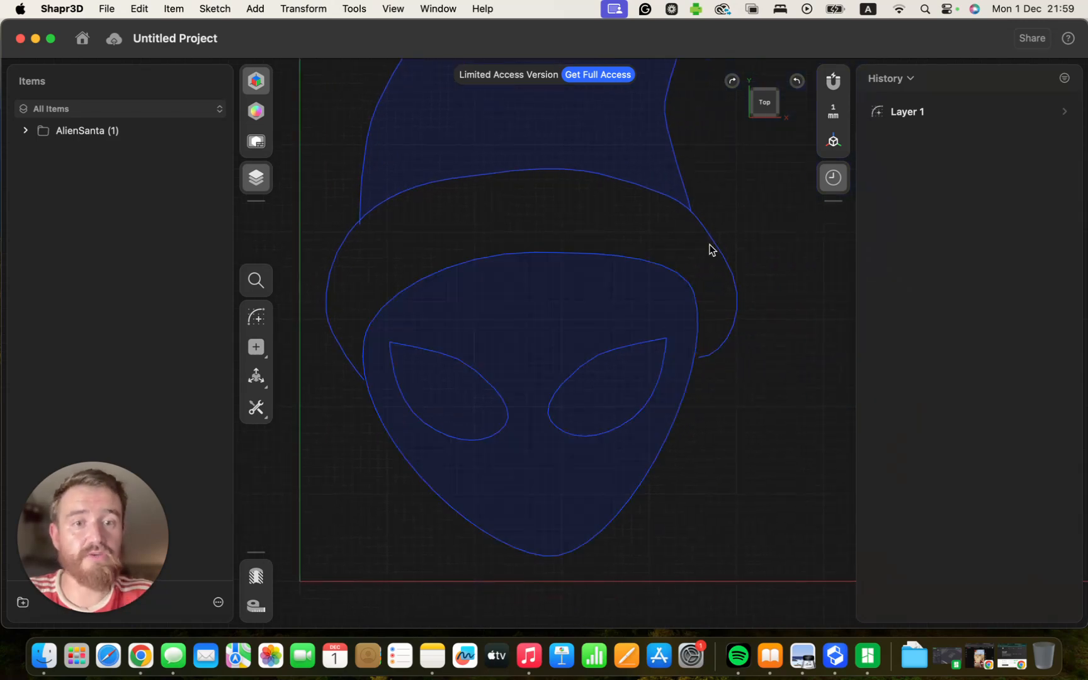
{"action": "scroll", "coordinate": [702, 360], "scroll_direction": "up", "scroll_amount": 8}
{"action": "scroll", "coordinate": [669, 370], "scroll_direction": "up", "scroll_amount": 2}
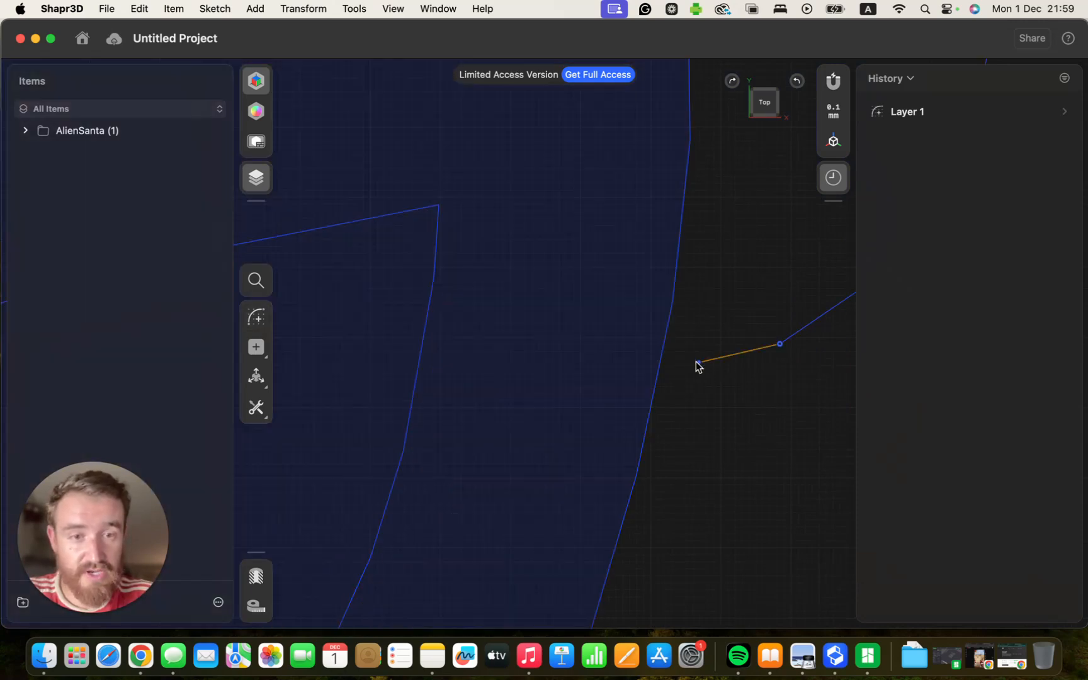
{"action": "left_click", "coordinate": [699, 364]}
{"action": "left_click_drag", "start_coordinate": [700, 365], "coordinate": [658, 372]}
Attach the hat brim's open left endpoint to the face outline and clear the selection
{"action": "scroll", "coordinate": [688, 381], "scroll_direction": "down", "scroll_amount": 10}
{"action": "scroll", "coordinate": [528, 385], "scroll_direction": "up", "scroll_amount": 5}
{"action": "scroll", "coordinate": [528, 385], "scroll_direction": "up", "scroll_amount": 10}
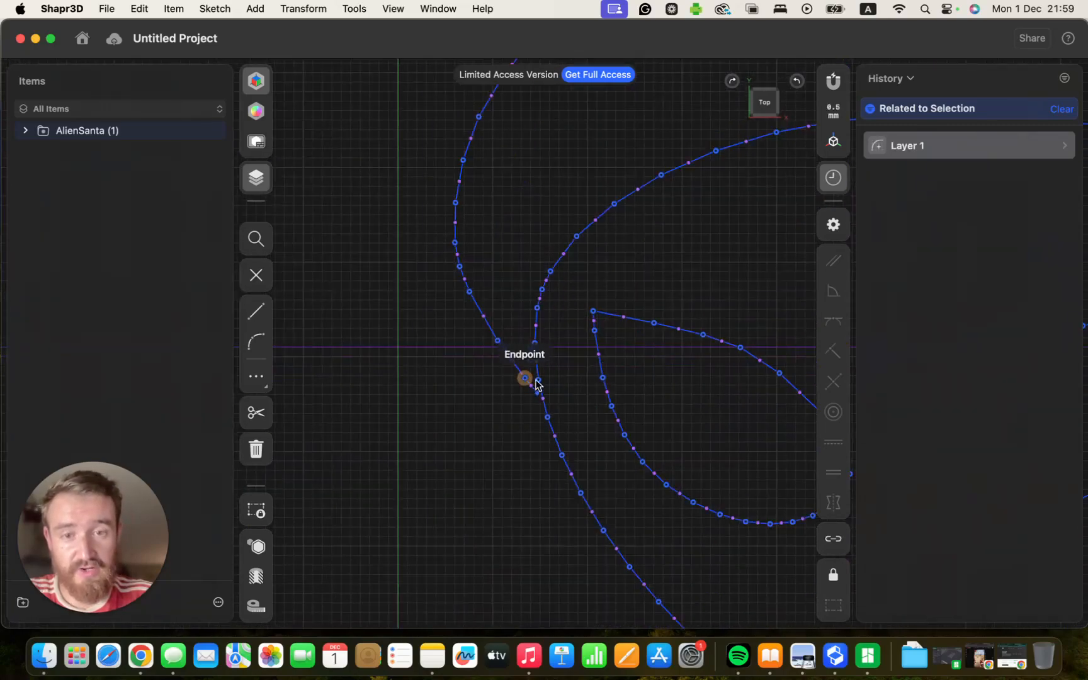
{"action": "scroll", "coordinate": [546, 410], "scroll_direction": "up", "scroll_amount": 3}
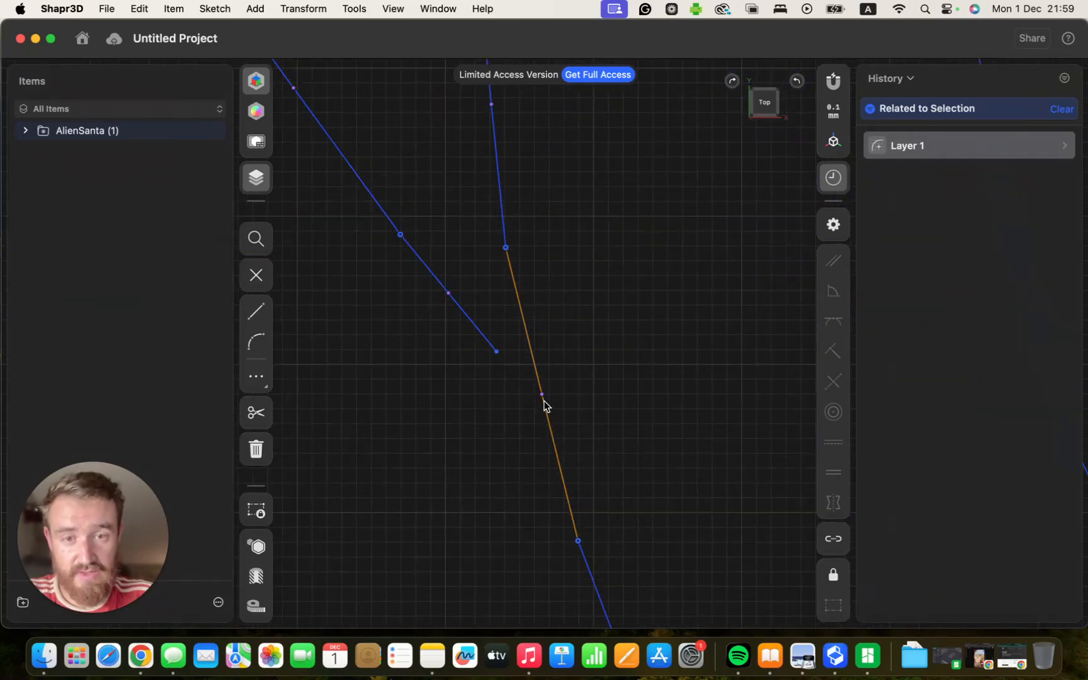
{"action": "left_click_drag", "start_coordinate": [496, 353], "coordinate": [536, 368]}
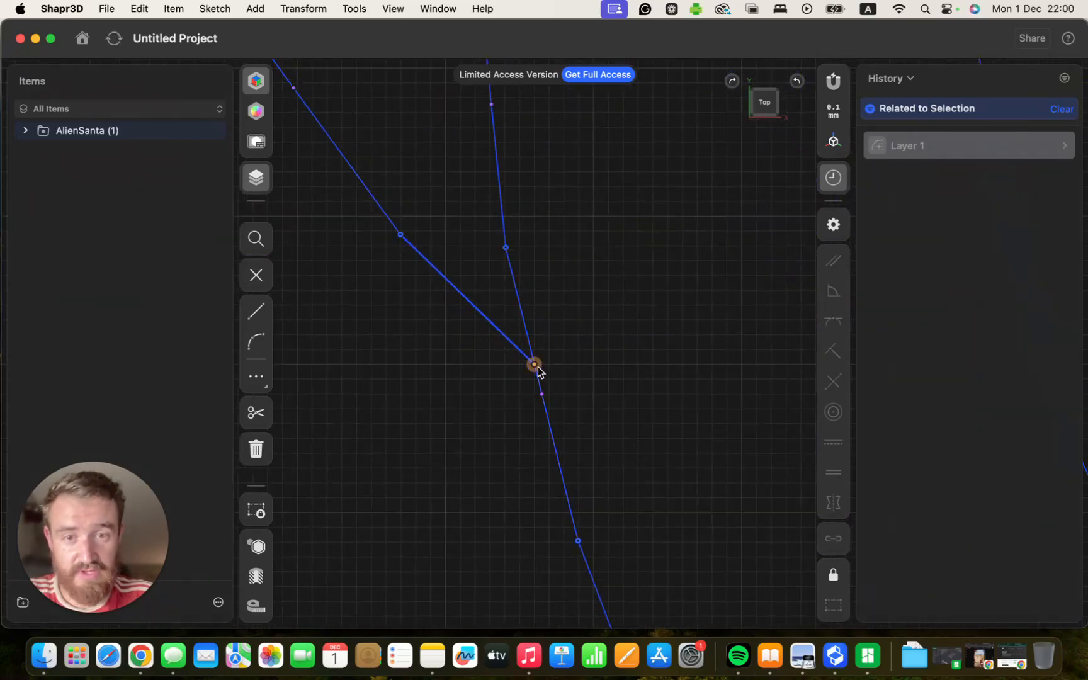
{"action": "scroll", "coordinate": [578, 350], "scroll_direction": "down", "scroll_amount": 15}
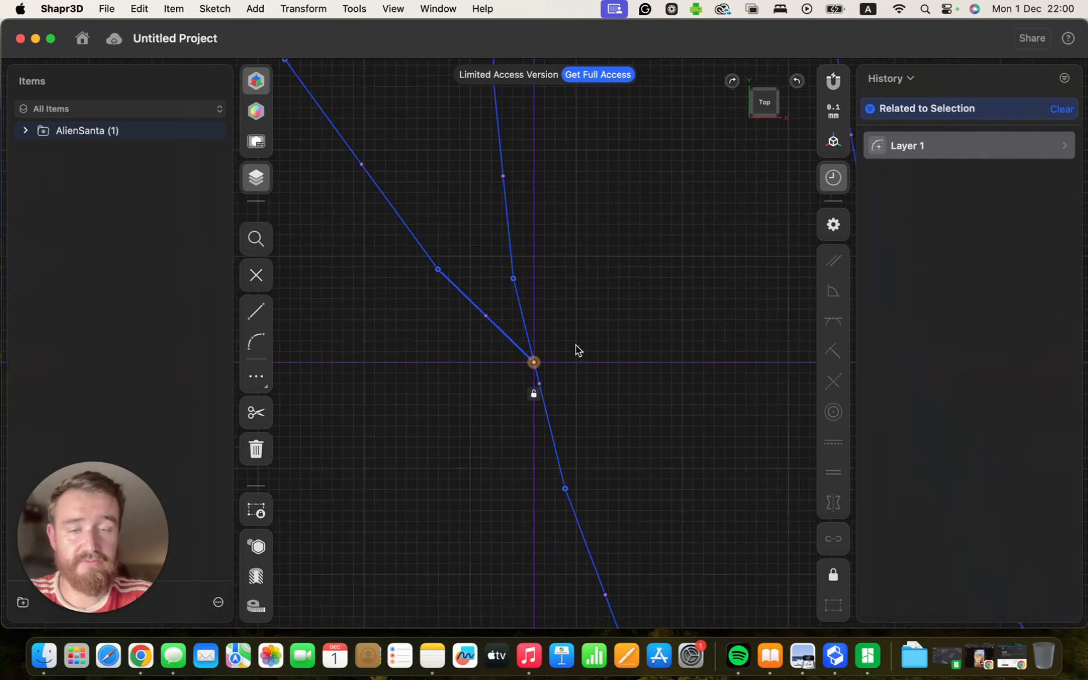
{"action": "scroll", "coordinate": [578, 350], "scroll_direction": "down", "scroll_amount": 3}
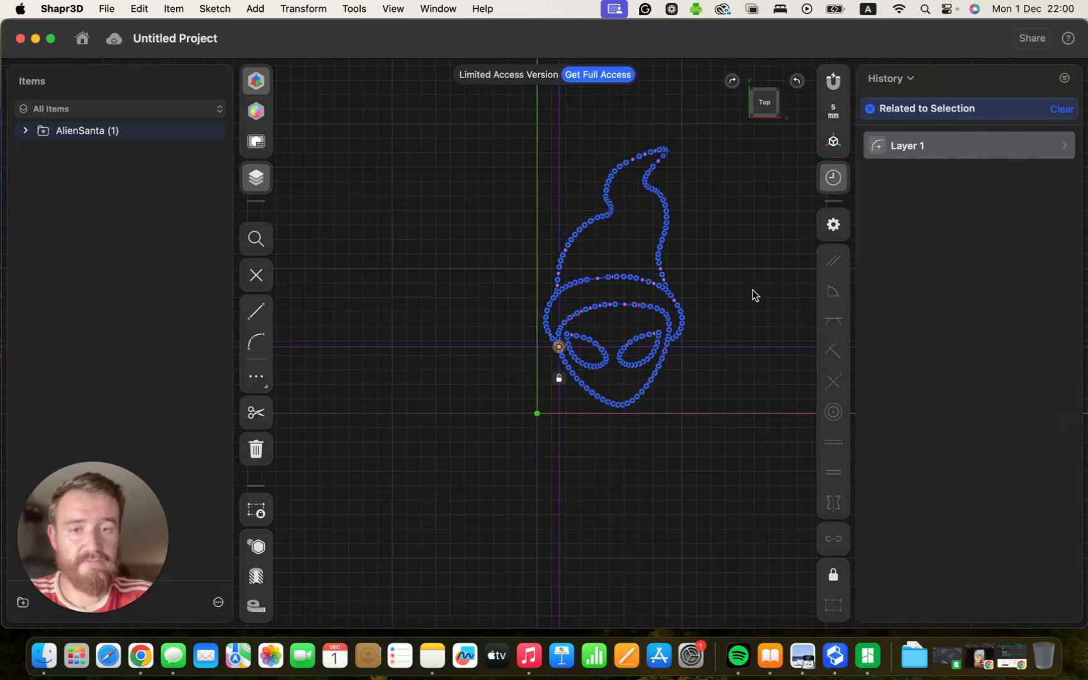
{"action": "key", "text": "Escape"}
{"action": "key", "text": "Escape"}
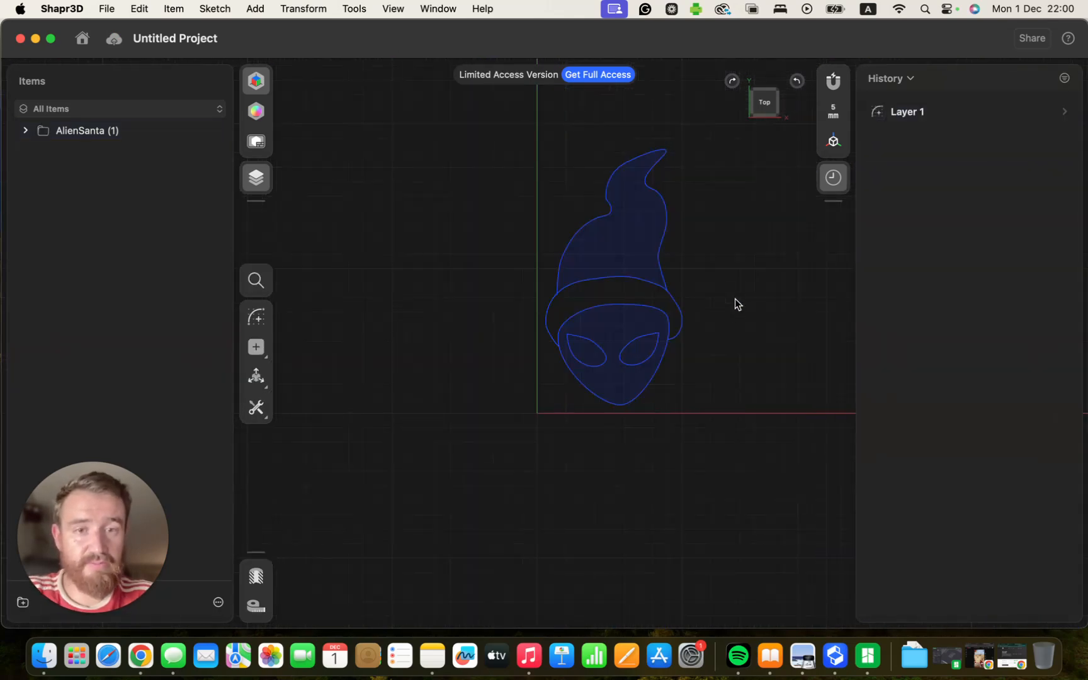
Examine up close whether the hat brim's left endpoint meets the face outline
{"action": "scroll", "coordinate": [564, 345], "scroll_direction": "down", "scroll_amount": 8}
{"action": "scroll", "coordinate": [564, 344], "scroll_direction": "up", "scroll_amount": 12}
{"action": "scroll", "coordinate": [565, 346], "scroll_direction": "up", "scroll_amount": 10}
{"action": "scroll", "coordinate": [390, 340], "scroll_direction": "up", "scroll_amount": 3}
{"action": "scroll", "coordinate": [395, 340], "scroll_direction": "up", "scroll_amount": 5}
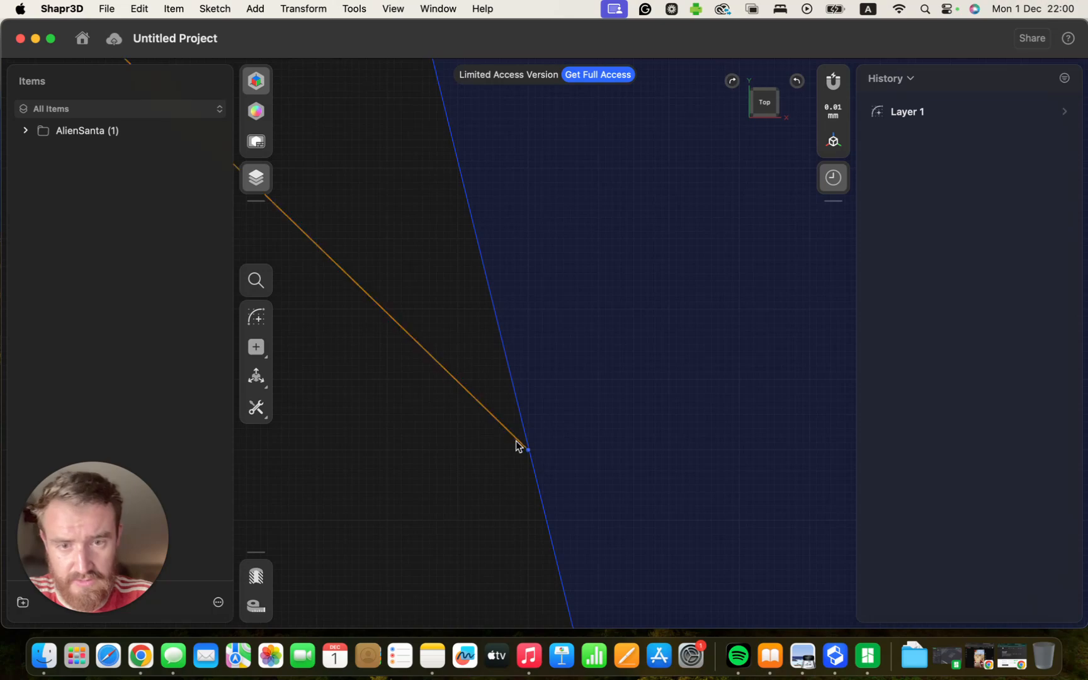
{"action": "left_click", "coordinate": [528, 451]}
{"action": "scroll", "coordinate": [602, 421], "scroll_direction": "down", "scroll_amount": 5}
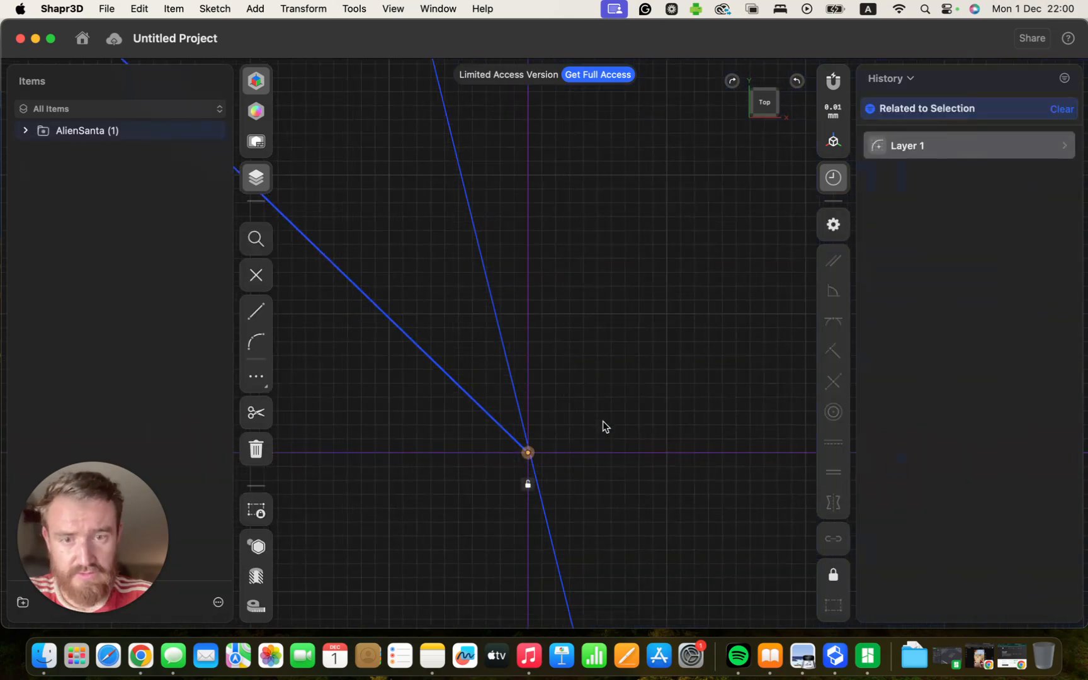
{"action": "scroll", "coordinate": [602, 420], "scroll_direction": "down", "scroll_amount": 5}
{"action": "left_click", "coordinate": [602, 419]}
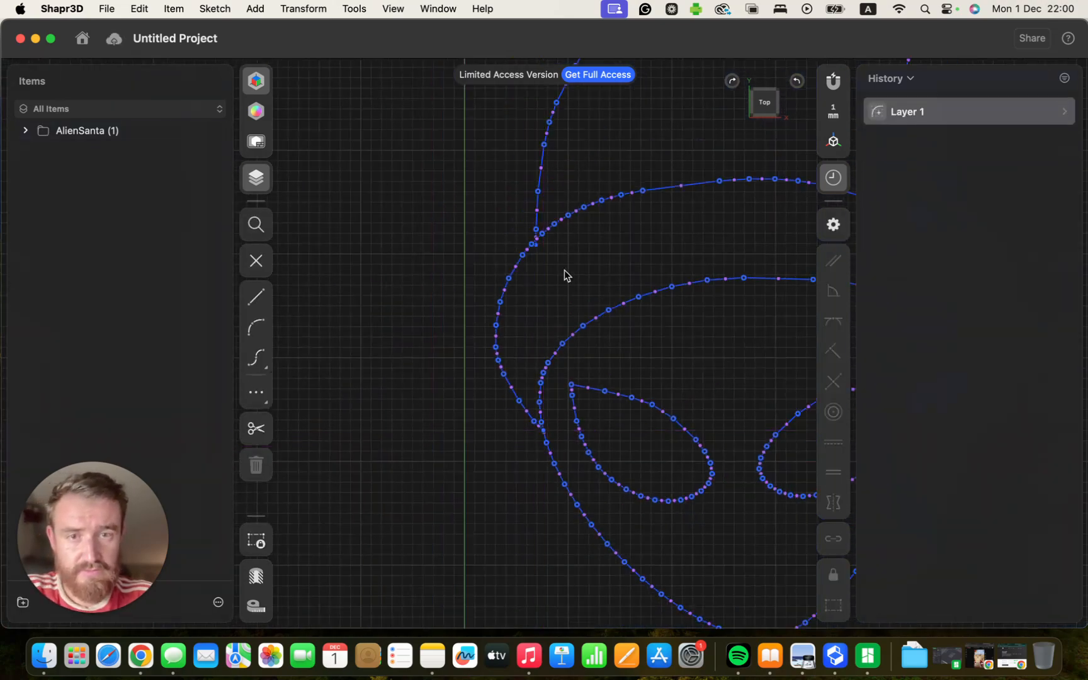
Snap the lower-left endpoint of the hat's outline onto the brim curve and leave the sketch
{"action": "scroll", "coordinate": [539, 225], "scroll_direction": "up", "scroll_amount": 3}
{"action": "scroll", "coordinate": [537, 225], "scroll_direction": "up", "scroll_amount": 3}
{"action": "left_click", "coordinate": [495, 275]}
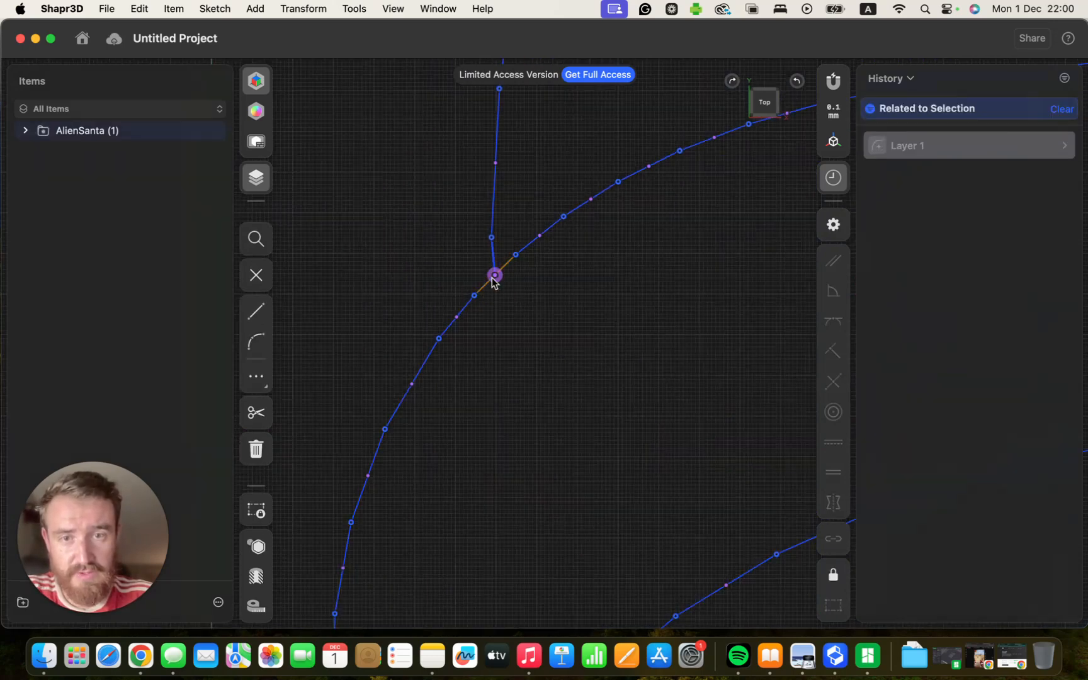
{"action": "scroll", "coordinate": [567, 318], "scroll_direction": "down", "scroll_amount": 8}
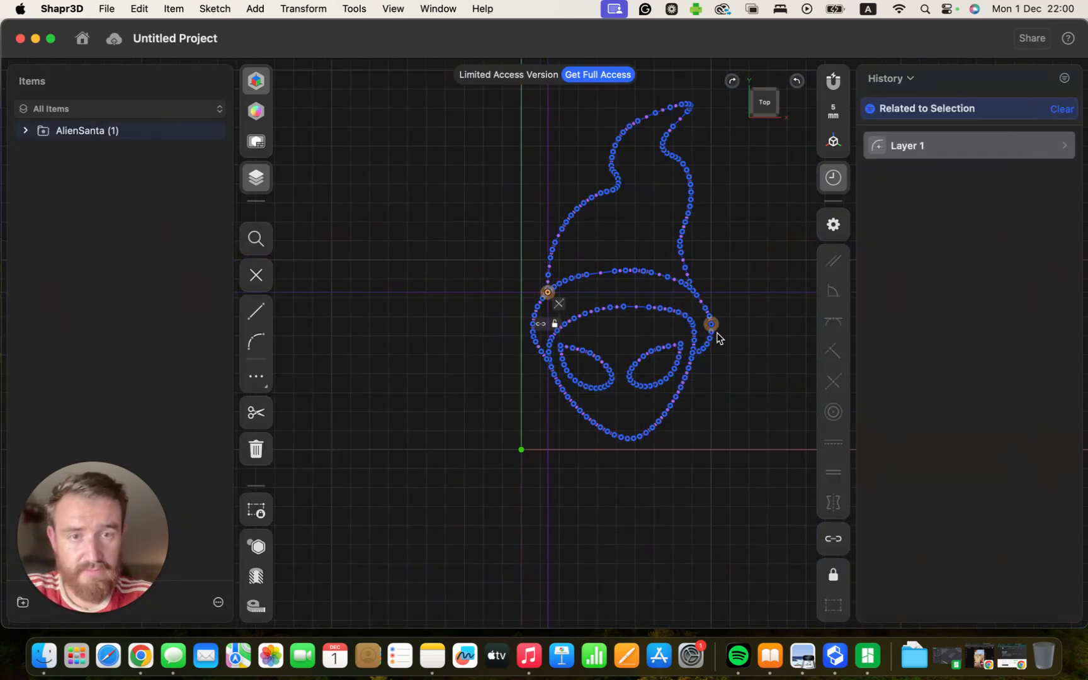
{"action": "left_click", "coordinate": [740, 353]}
{"action": "left_click", "coordinate": [740, 352]}
Examine the joints on the right side of the hat, brim and face for remaining gaps
{"action": "scroll", "coordinate": [714, 354], "scroll_direction": "down", "scroll_amount": 3}
{"action": "scroll", "coordinate": [714, 354], "scroll_direction": "up", "scroll_amount": 8}
{"action": "scroll", "coordinate": [778, 378], "scroll_direction": "up", "scroll_amount": 3}
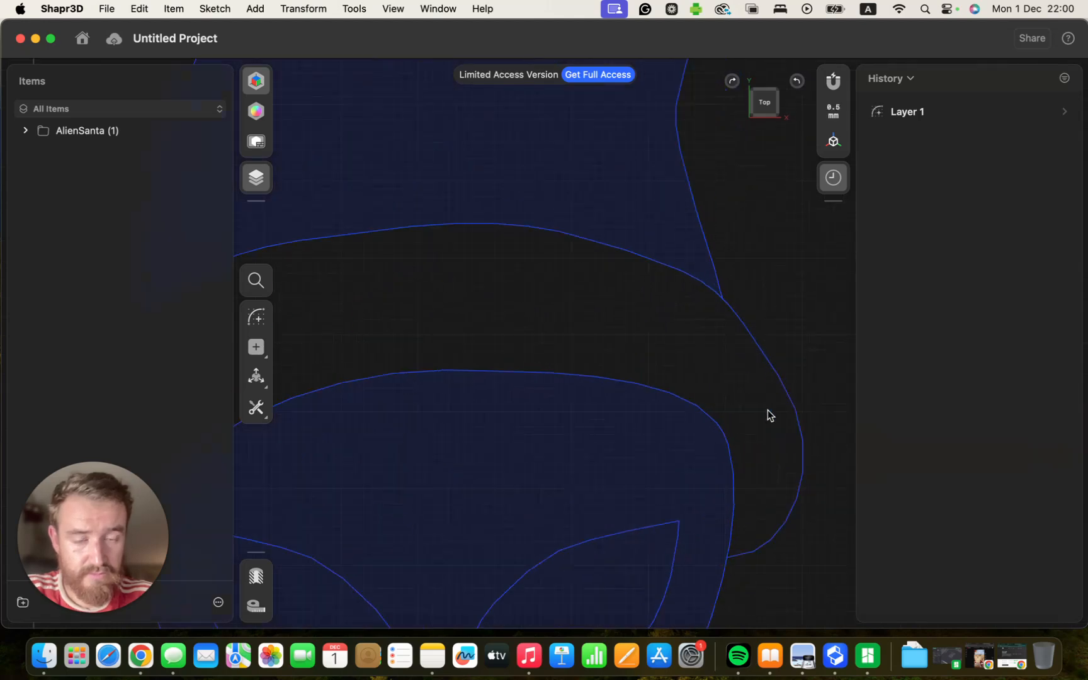
{"action": "scroll", "coordinate": [753, 591], "scroll_direction": "up", "scroll_amount": 10}
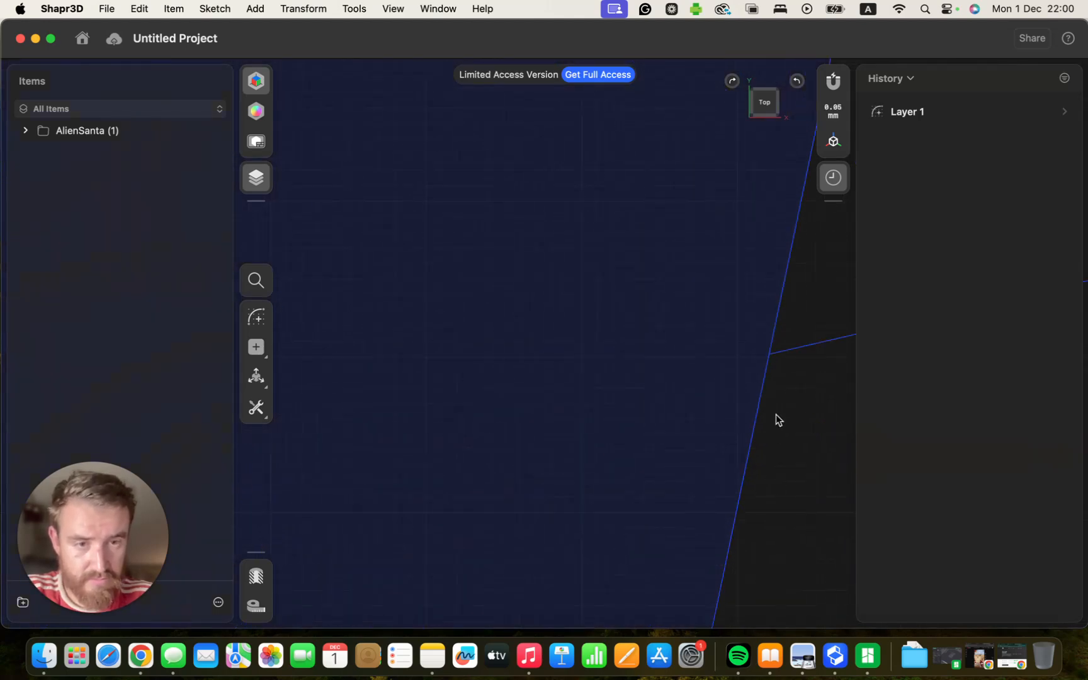
{"action": "scroll", "coordinate": [791, 409], "scroll_direction": "down", "scroll_amount": 10}
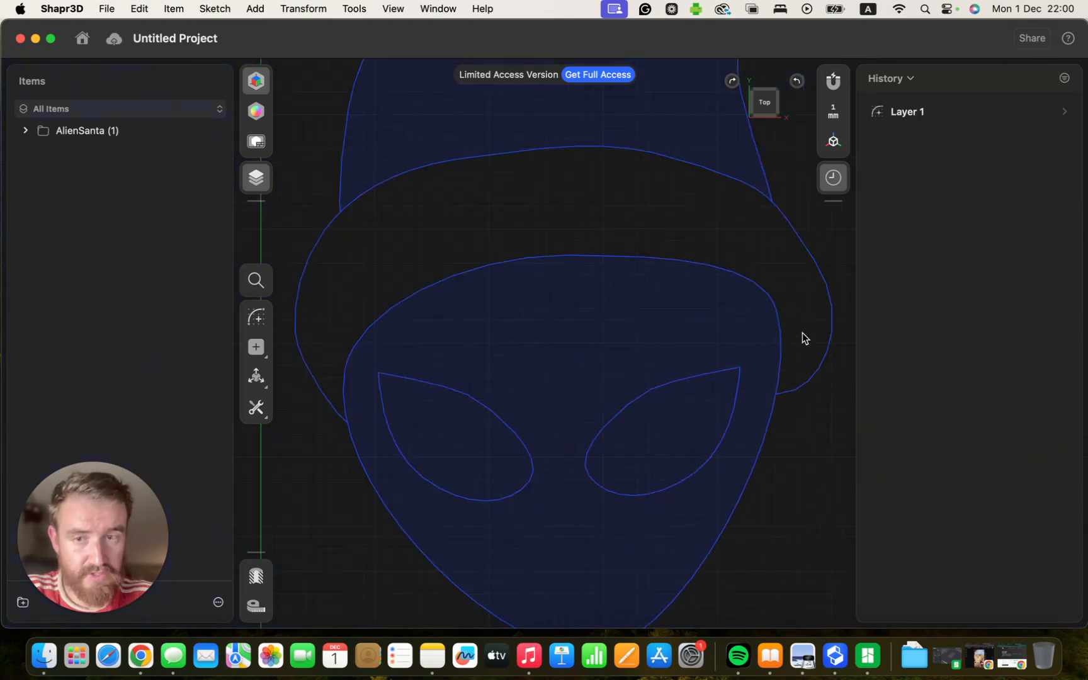
{"action": "scroll", "coordinate": [802, 332], "scroll_direction": "down", "scroll_amount": 3}
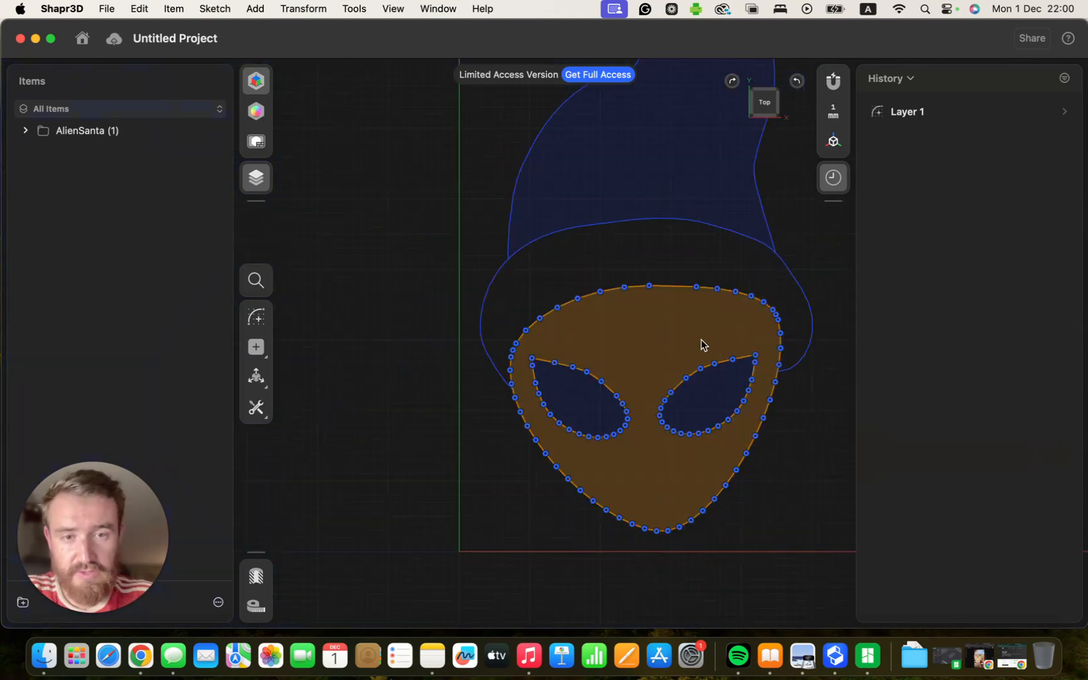
{"action": "scroll", "coordinate": [787, 354], "scroll_direction": "up", "scroll_amount": 3}
{"action": "scroll", "coordinate": [802, 353], "scroll_direction": "down", "scroll_amount": 5}
{"action": "middle_click_drag", "start_coordinate": [801, 354], "coordinate": [672, 396]}
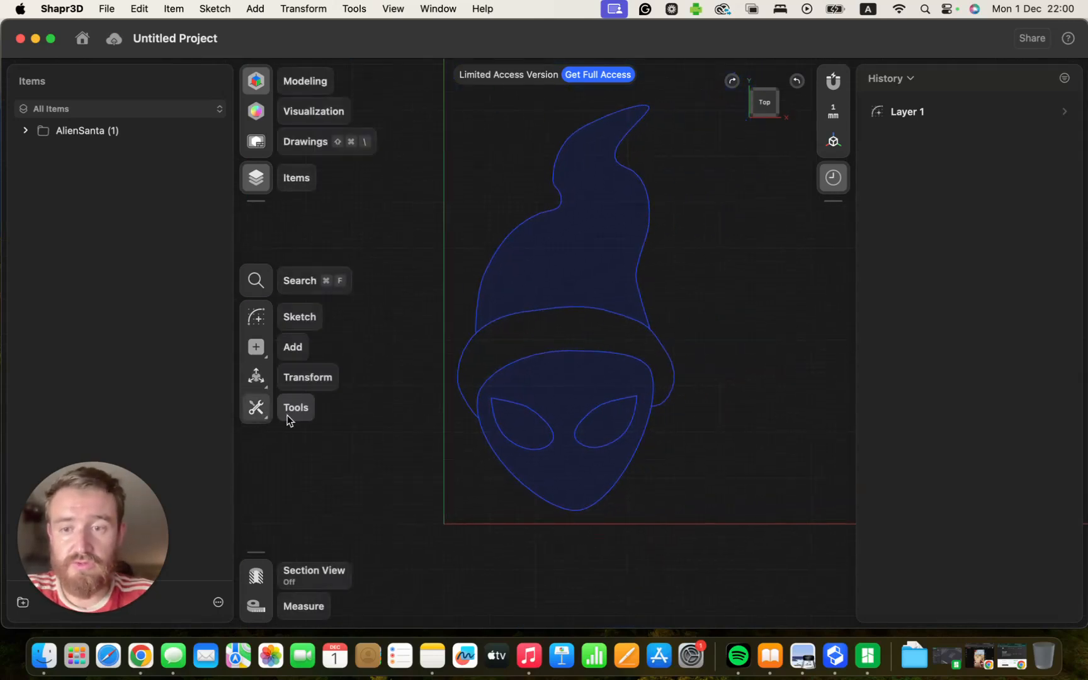
Start Offset Edge and try selecting the edge chains of the hat, the brim and the face
{"action": "left_click", "coordinate": [294, 408]}
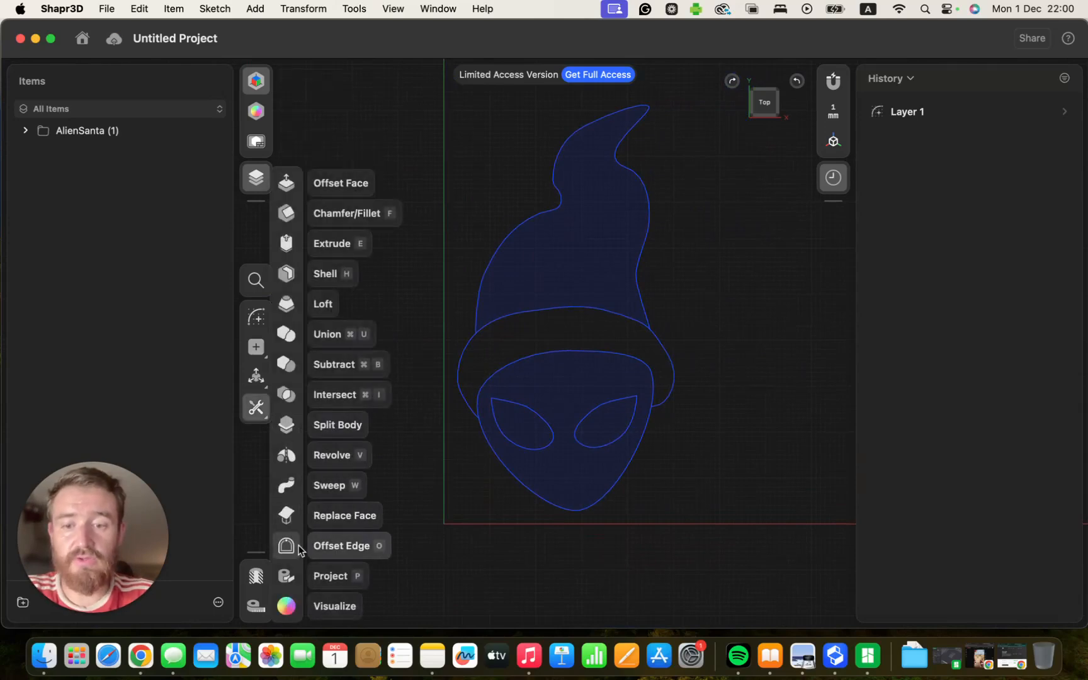
{"action": "left_click", "coordinate": [348, 549]}
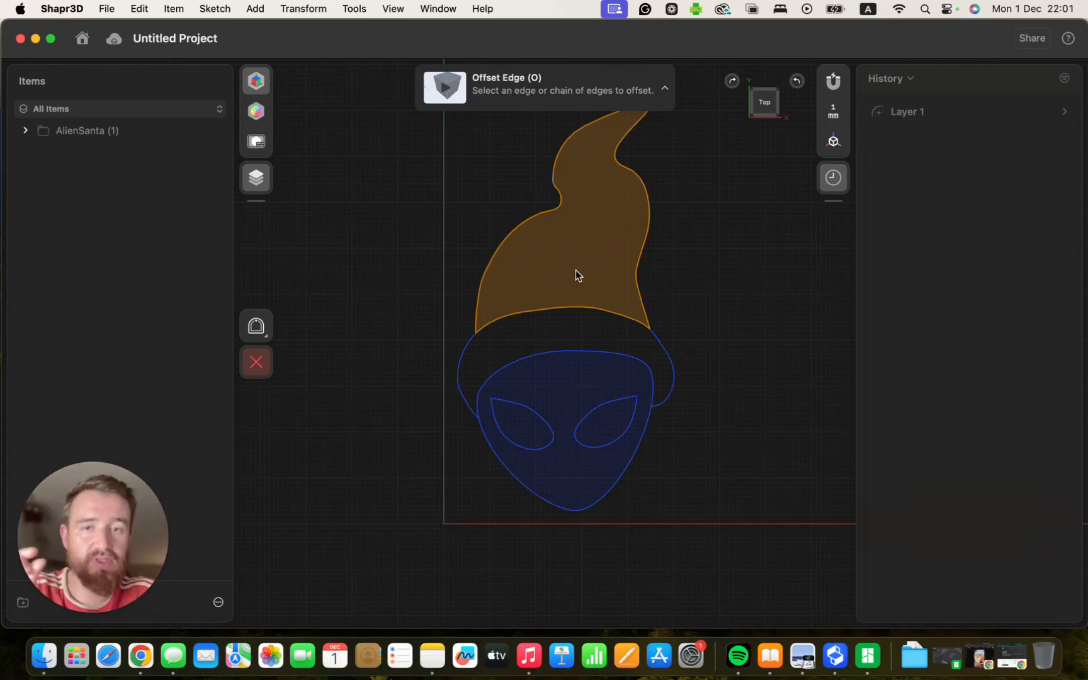
{"action": "left_click", "coordinate": [637, 281]}
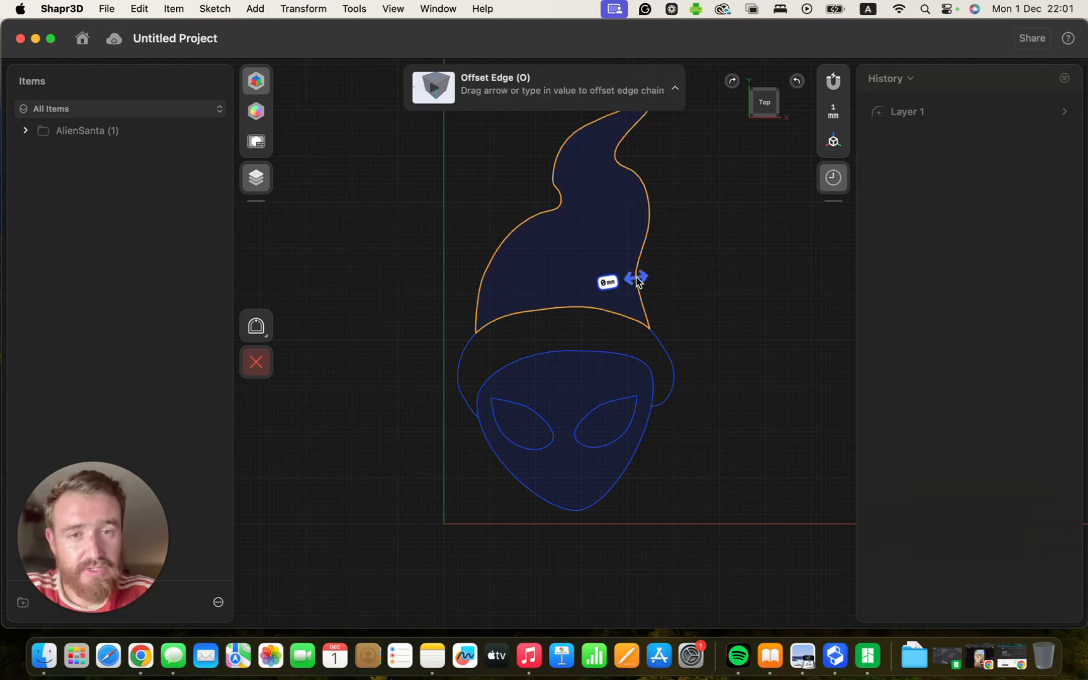
{"action": "left_click", "coordinate": [666, 353]}
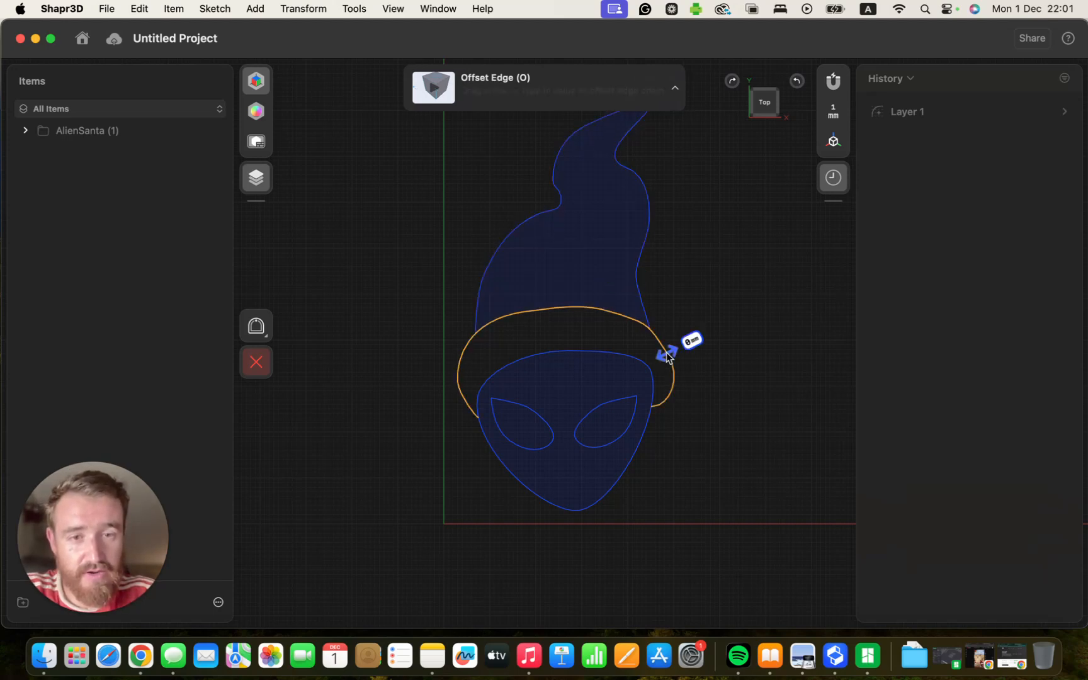
{"action": "left_click", "coordinate": [653, 416]}
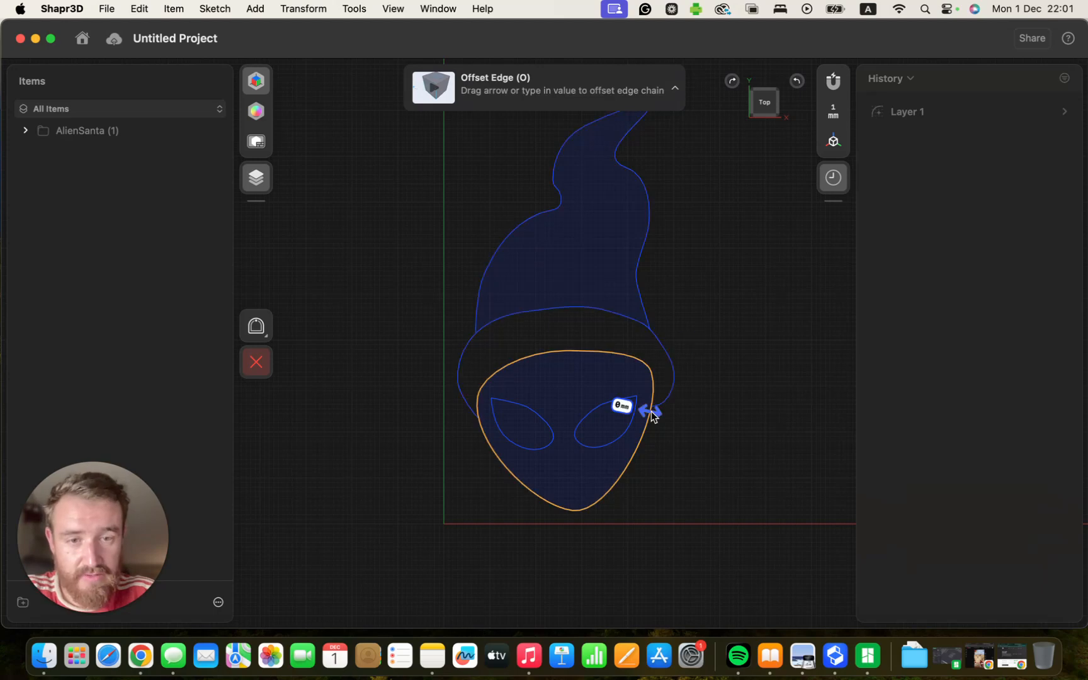
{"action": "left_click", "coordinate": [648, 319]}
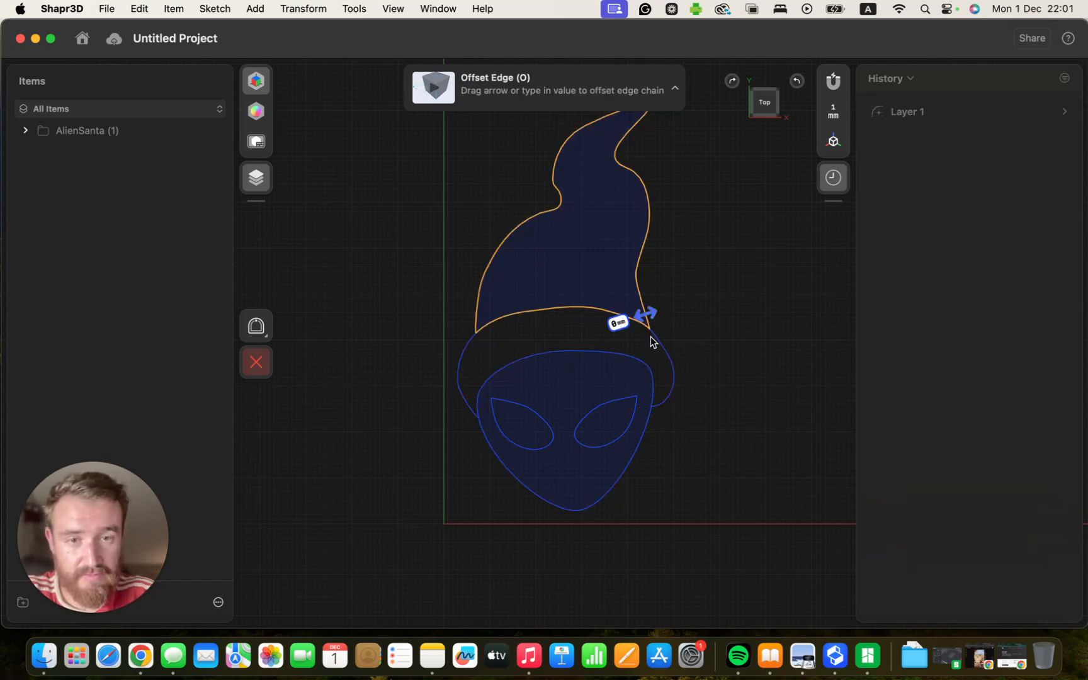
{"action": "left_click", "coordinate": [660, 347]}
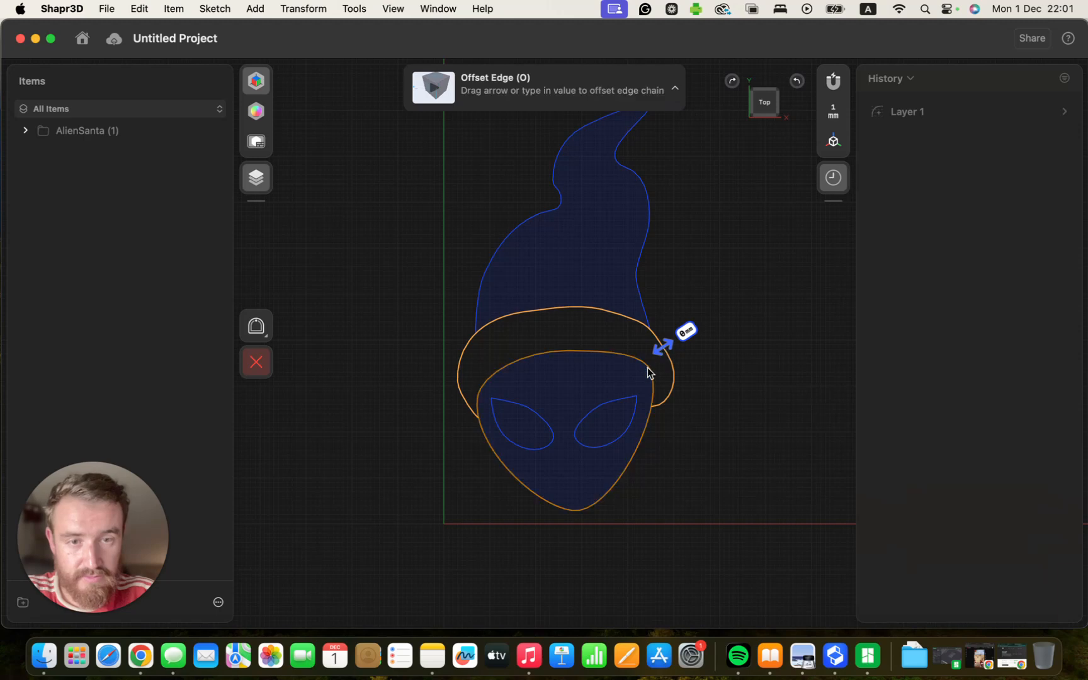
Offset the hat's closed outline by -2 mm so the copy runs inside the hat
{"action": "left_click", "coordinate": [642, 306]}
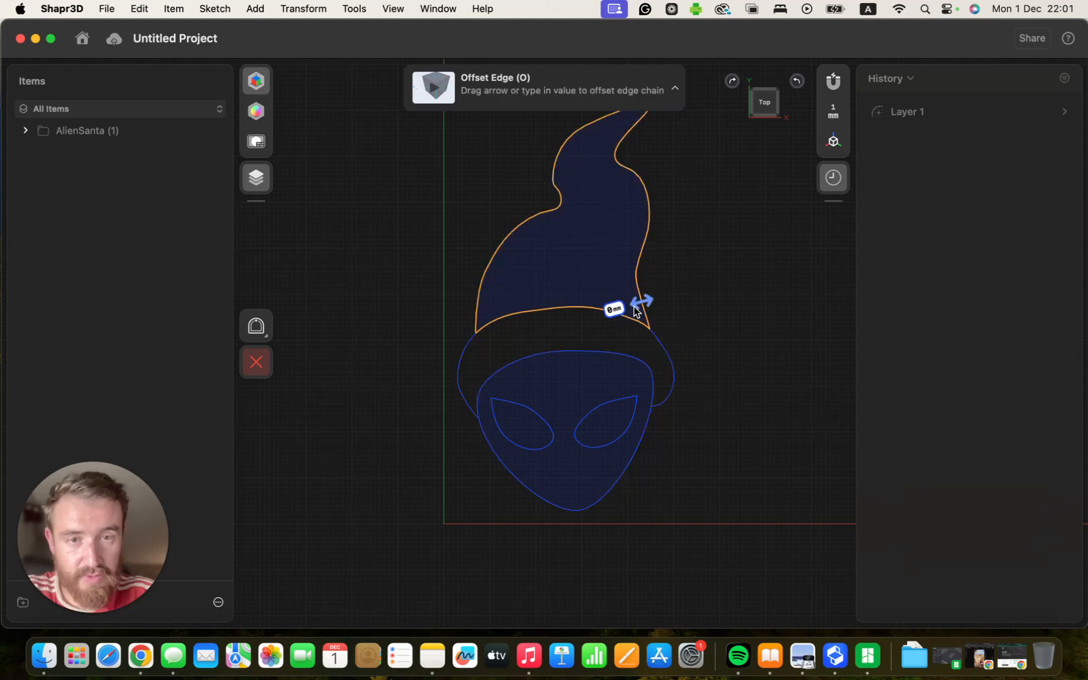
{"action": "left_click", "coordinate": [614, 308]}
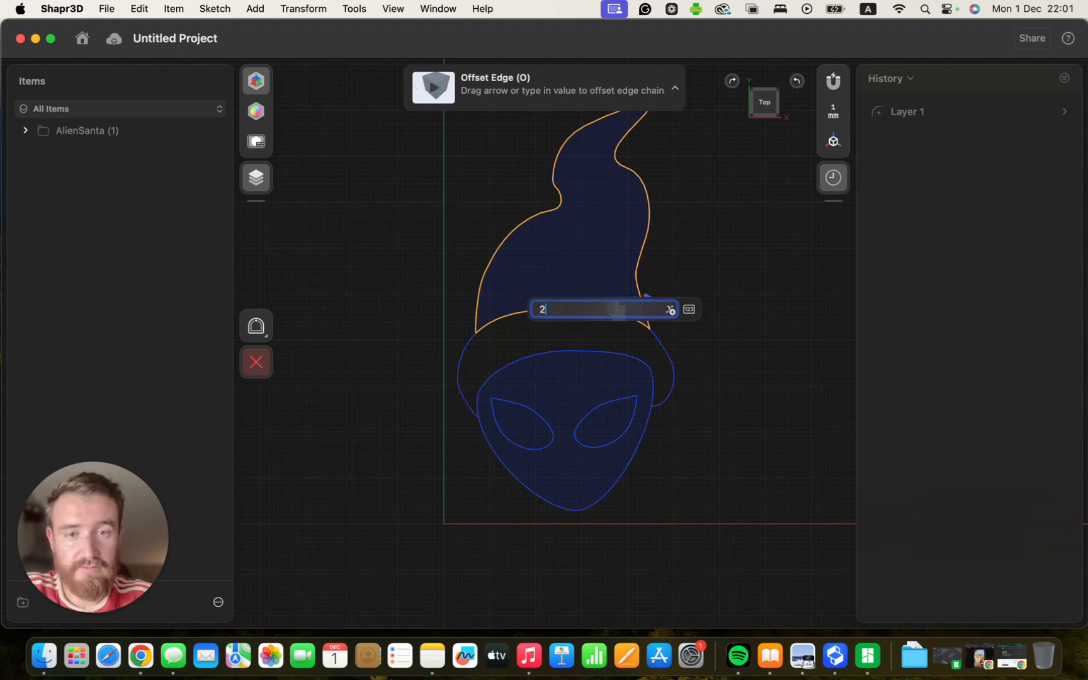
{"action": "type", "text": "2"}
{"action": "key", "text": "Return"}
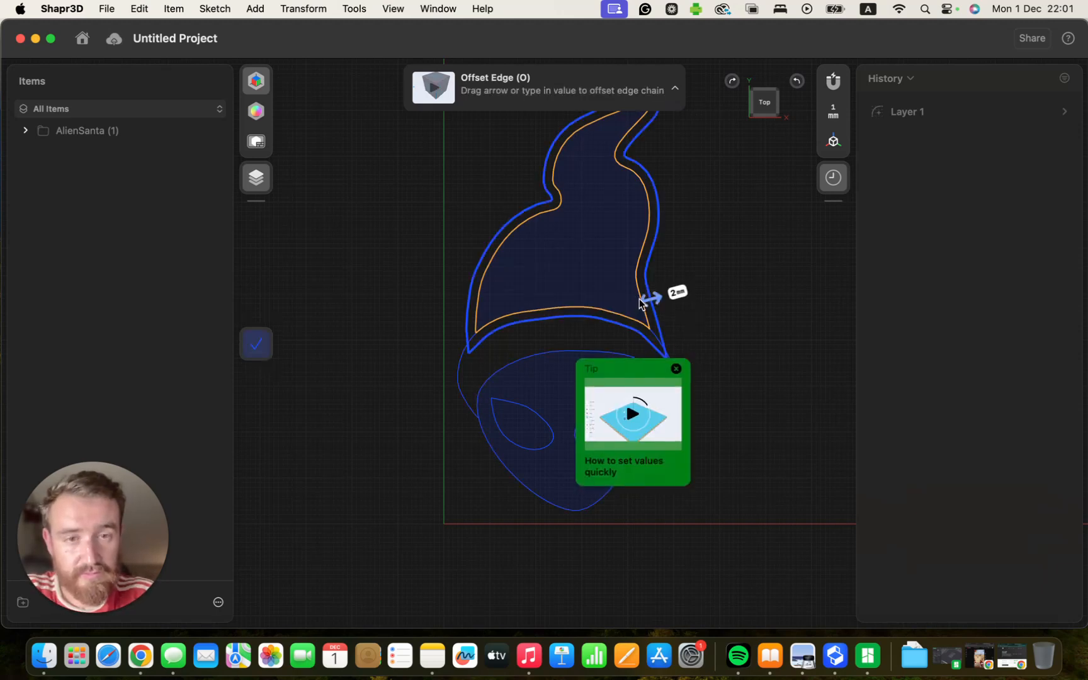
{"action": "left_click", "coordinate": [677, 293]}
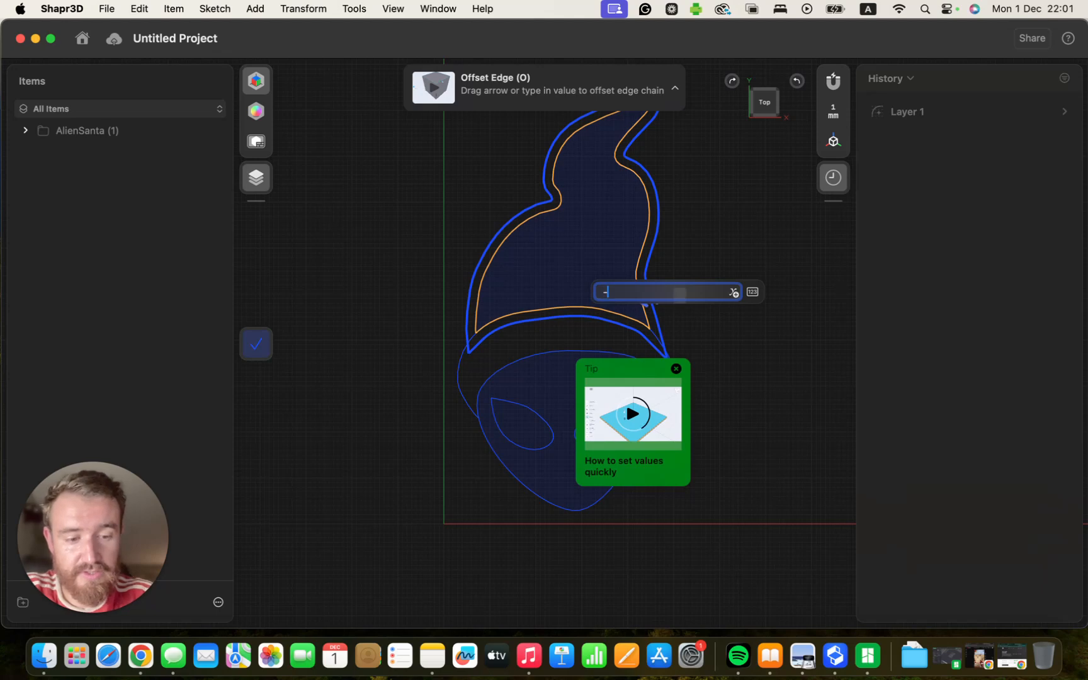
{"action": "type", "text": "-"}
{"action": "key", "text": "Return"}
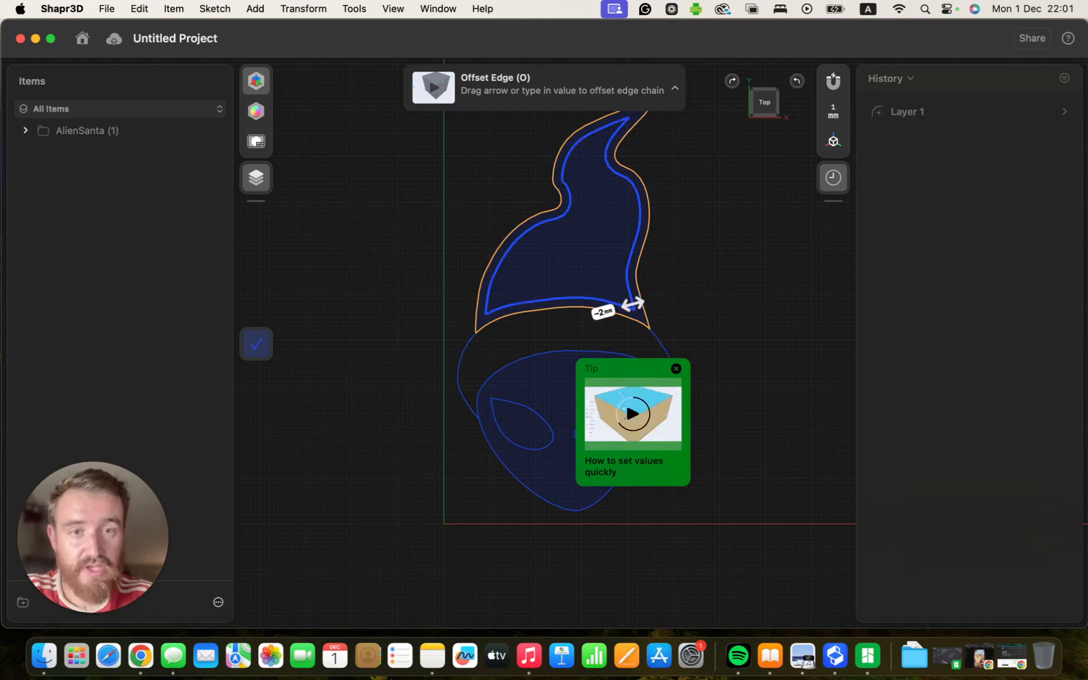
{"action": "key", "text": "Return"}
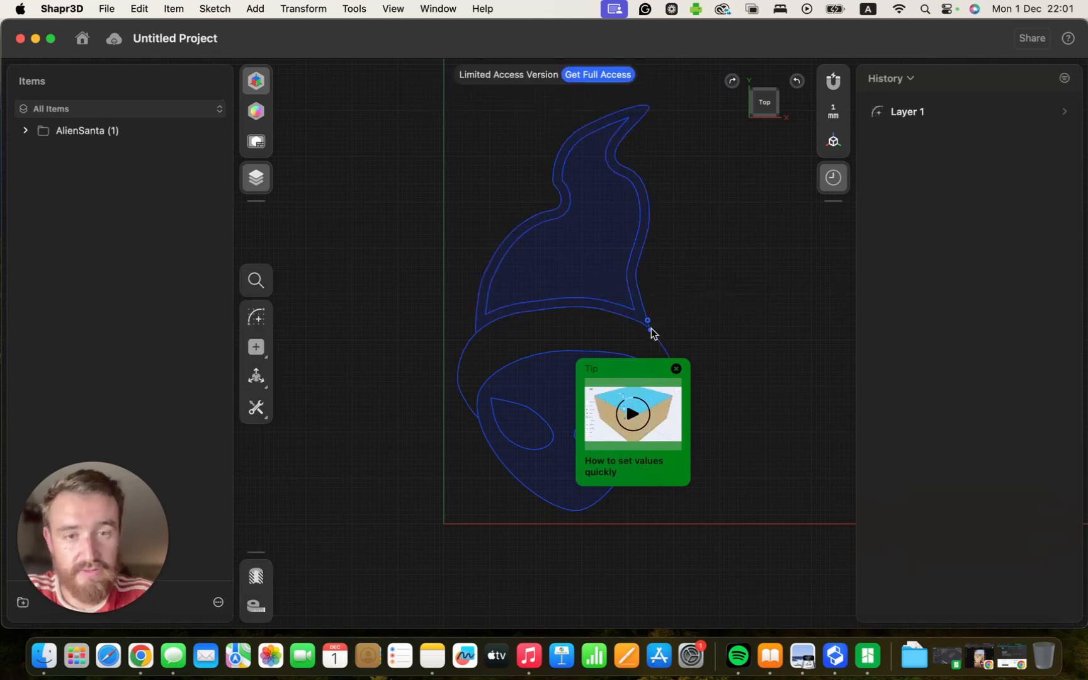
Offset the face outline together with both eye outlines by -2 mm
{"action": "left_click", "coordinate": [579, 355]}
{"action": "left_click", "coordinate": [579, 353]}
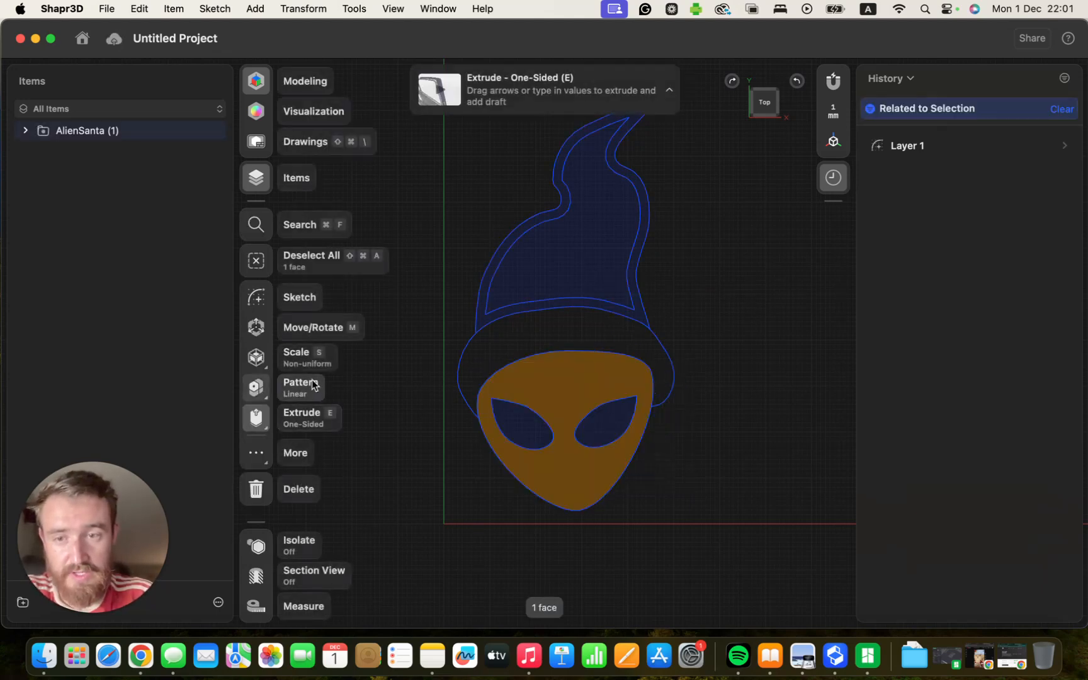
{"action": "left_click", "coordinate": [577, 363]}
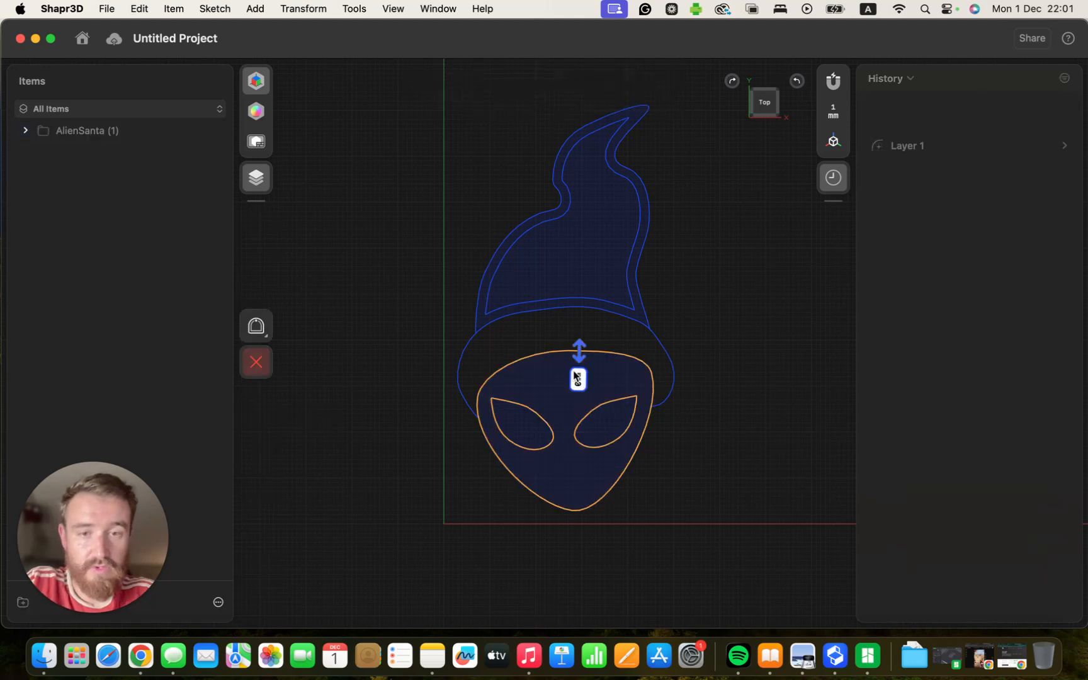
{"action": "left_click", "coordinate": [578, 379]}
{"action": "type", "text": "-2"}
{"action": "key", "text": "Return"}
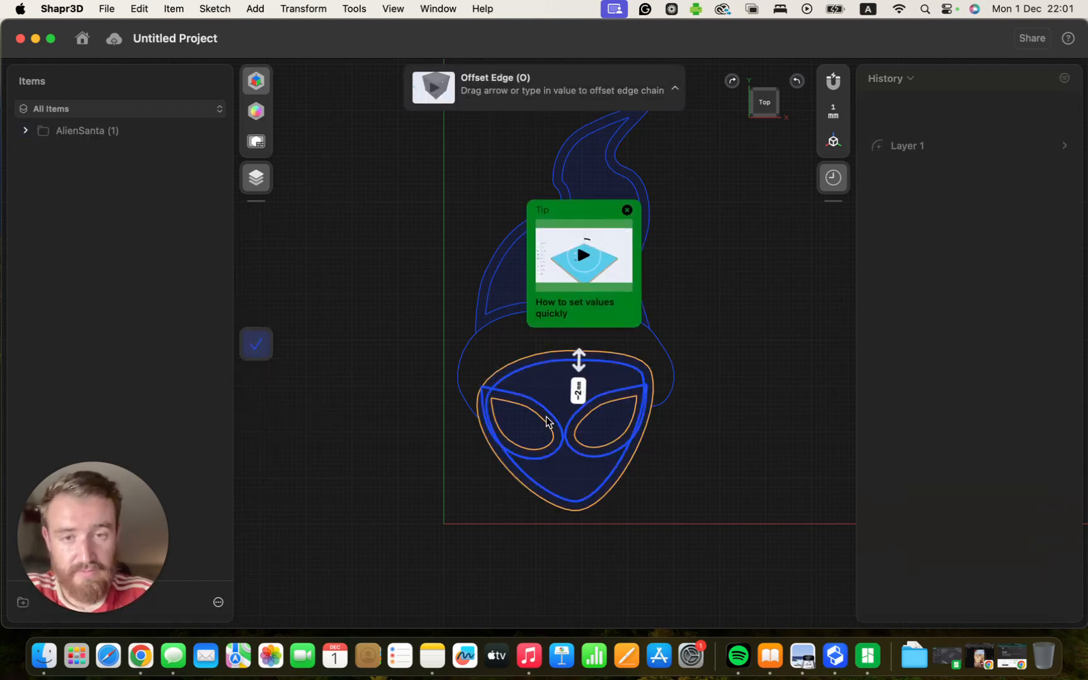
Reduce the offset of the face and eye outlines to -1 mm and finish it
{"action": "scroll", "coordinate": [573, 402], "scroll_direction": "up", "scroll_amount": 5}
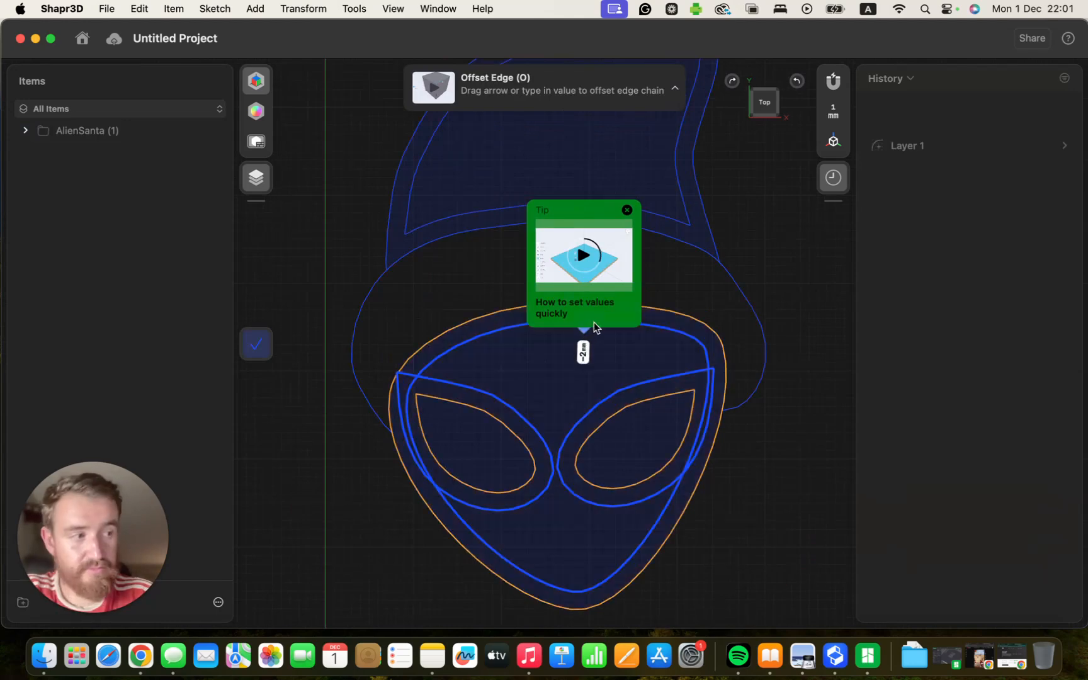
{"action": "left_click", "coordinate": [626, 211]}
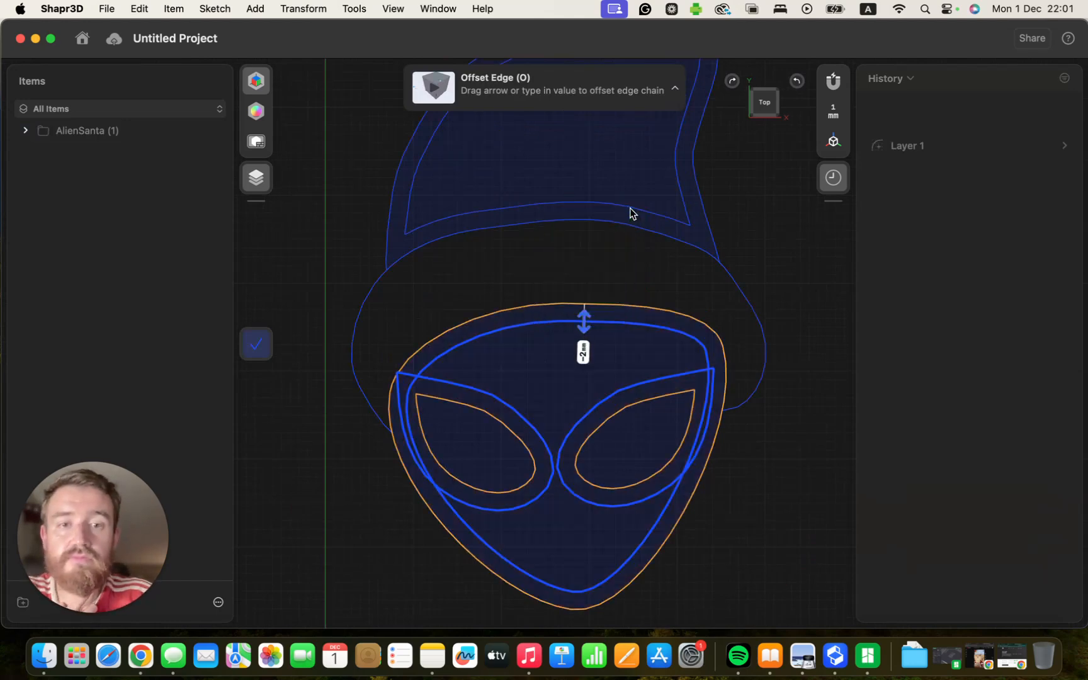
{"action": "left_click_drag", "start_coordinate": [587, 325], "coordinate": [590, 319]}
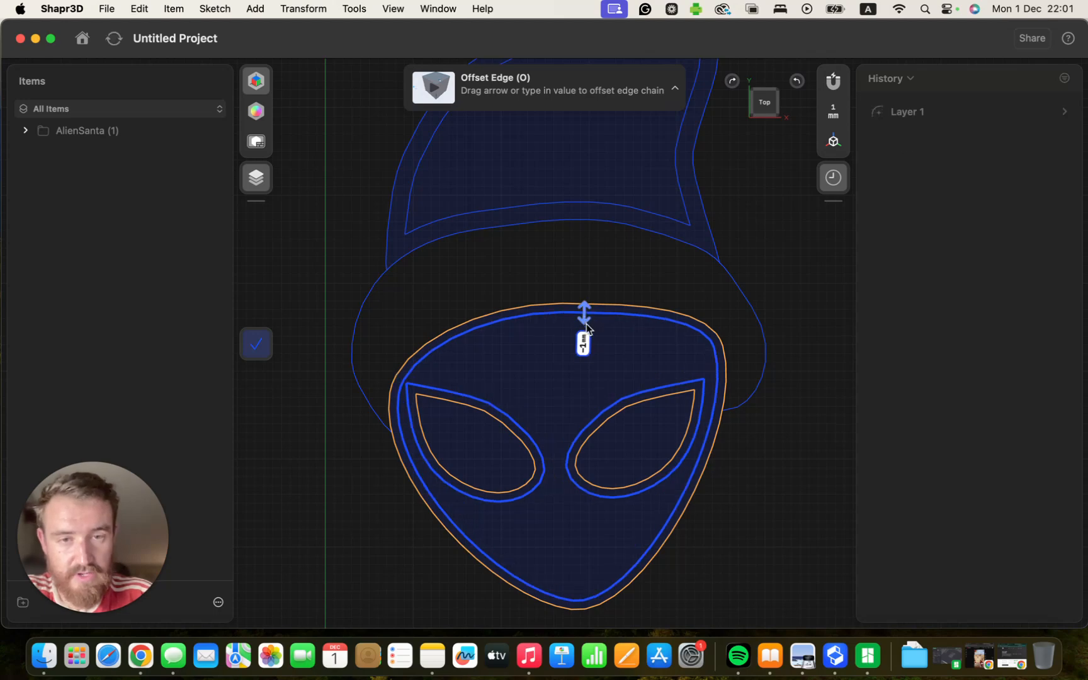
{"action": "left_click", "coordinate": [522, 233]}
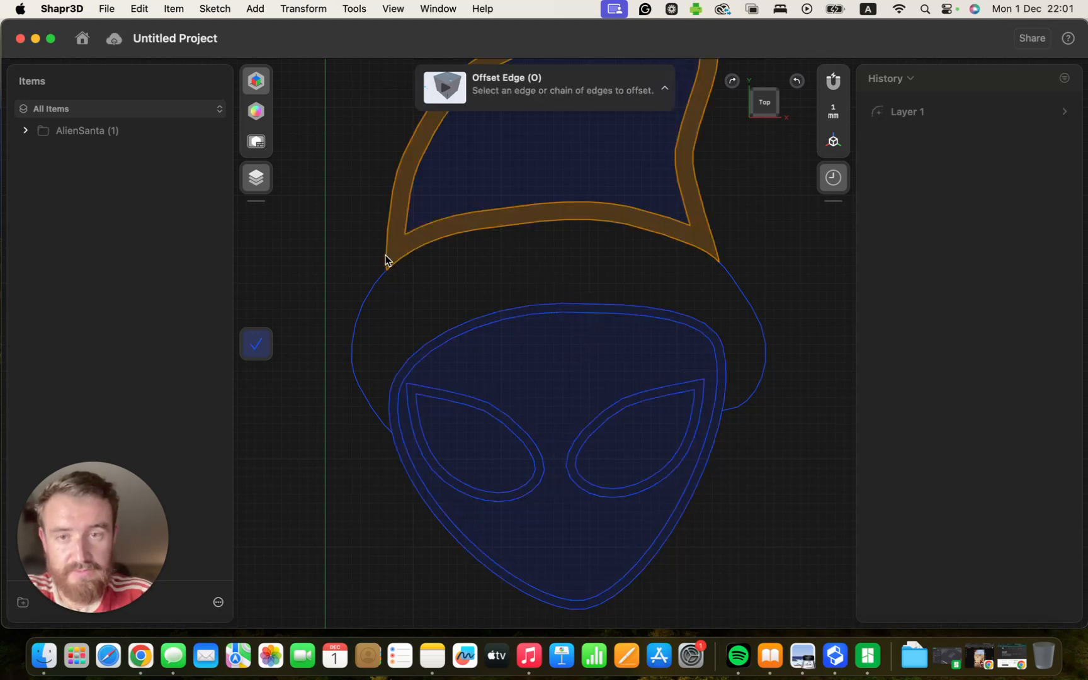
Offset the hat brim's curve 2 mm inward, towards the face
{"action": "left_click", "coordinate": [379, 279]}
{"action": "left_click_drag", "start_coordinate": [380, 281], "coordinate": [395, 294]}
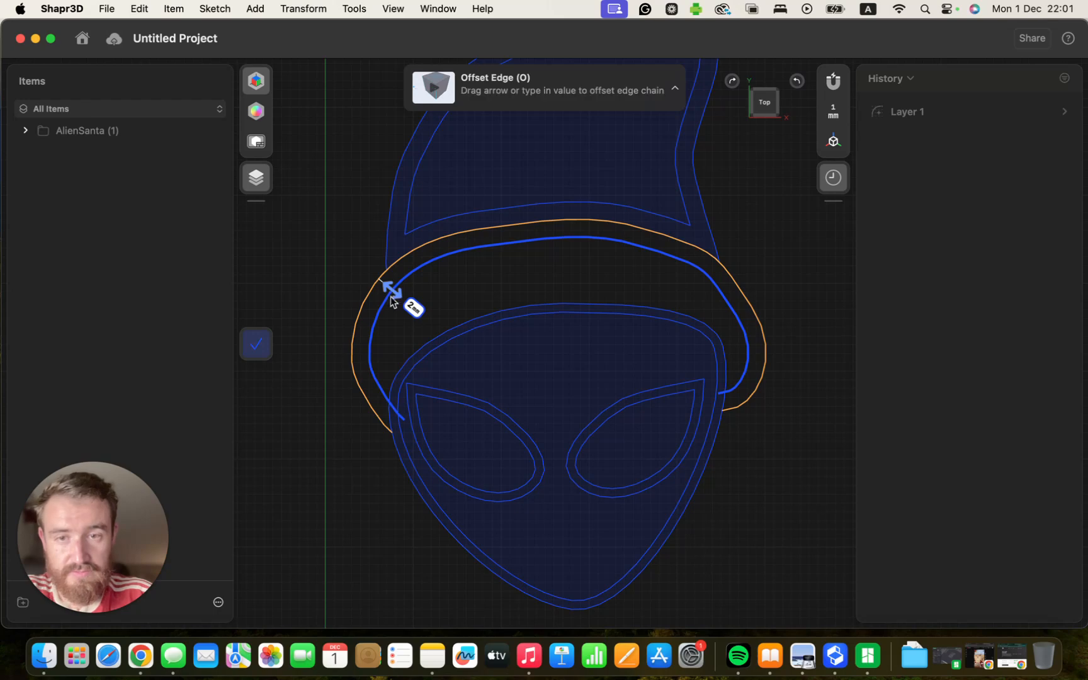
{"action": "left_click", "coordinate": [256, 344]}
Edit the sketch and trim the inner brim curve's overhang and the face outline between both brim curves at the left joint
{"action": "left_click", "coordinate": [398, 370]}
{"action": "left_click", "coordinate": [301, 316]}
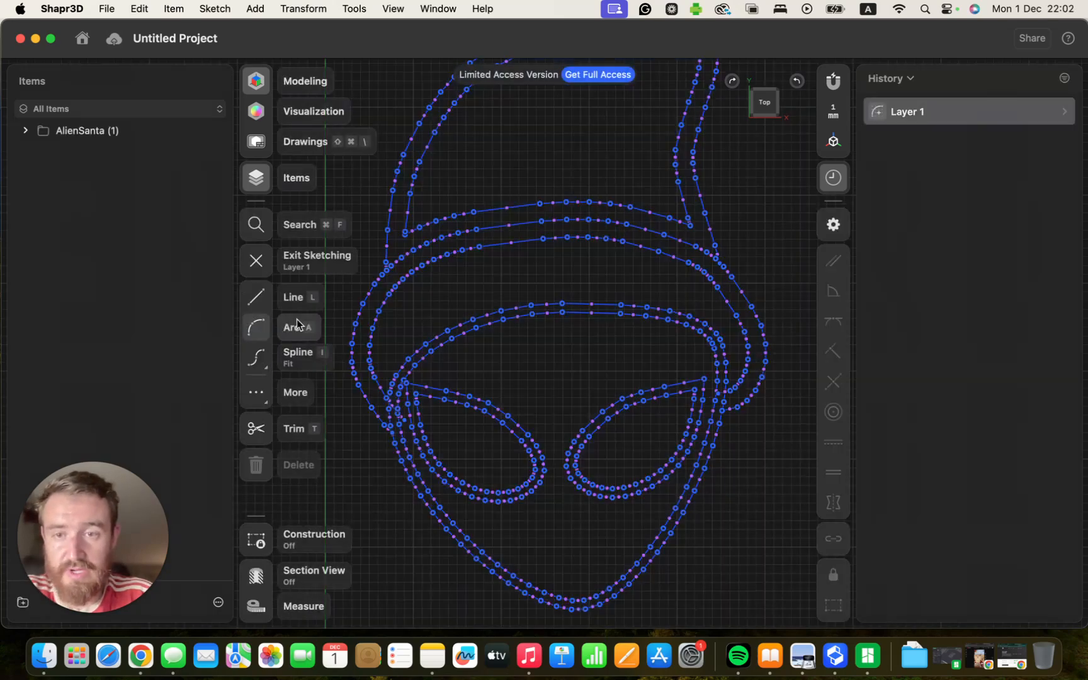
{"action": "left_click", "coordinate": [280, 428]}
{"action": "scroll", "coordinate": [398, 425], "scroll_direction": "up", "scroll_amount": 5}
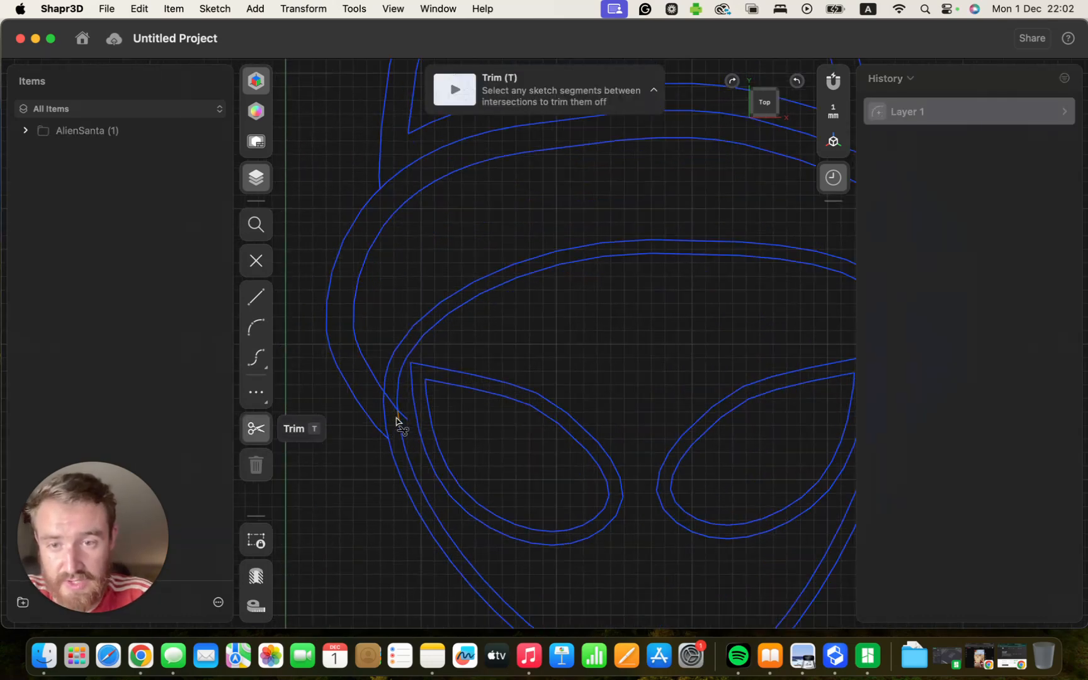
{"action": "left_click", "coordinate": [391, 406]}
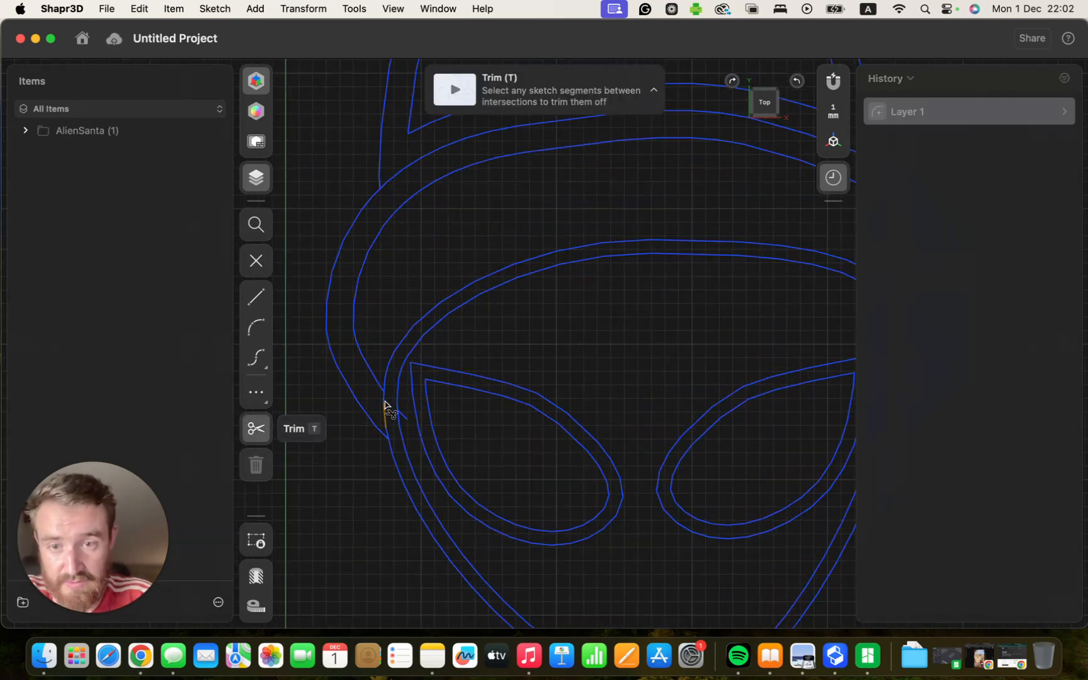
{"action": "scroll", "coordinate": [385, 398], "scroll_direction": "up", "scroll_amount": 3}
{"action": "left_click", "coordinate": [384, 395]}
{"action": "left_click", "coordinate": [429, 433]}
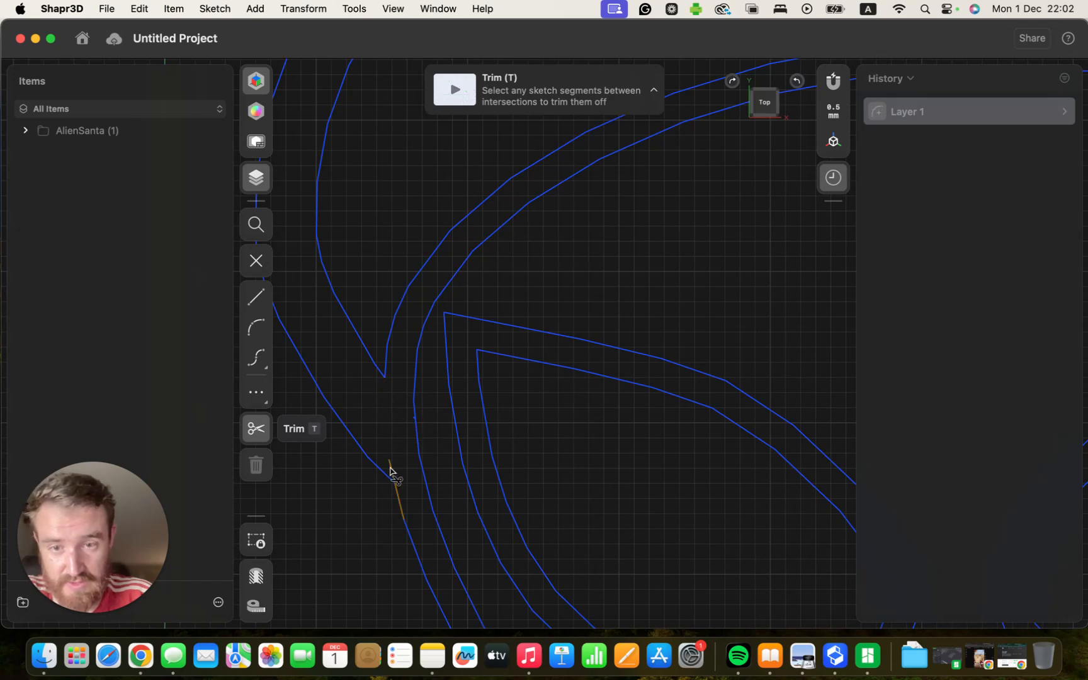
{"action": "left_click", "coordinate": [391, 478]}
Draw a line from the outer brim's left endpoint to the open end of the face outline
{"action": "scroll", "coordinate": [524, 301], "scroll_direction": "down", "scroll_amount": 5}
{"action": "scroll", "coordinate": [548, 312], "scroll_direction": "down", "scroll_amount": 3}
{"action": "scroll", "coordinate": [524, 330], "scroll_direction": "up", "scroll_amount": 10}
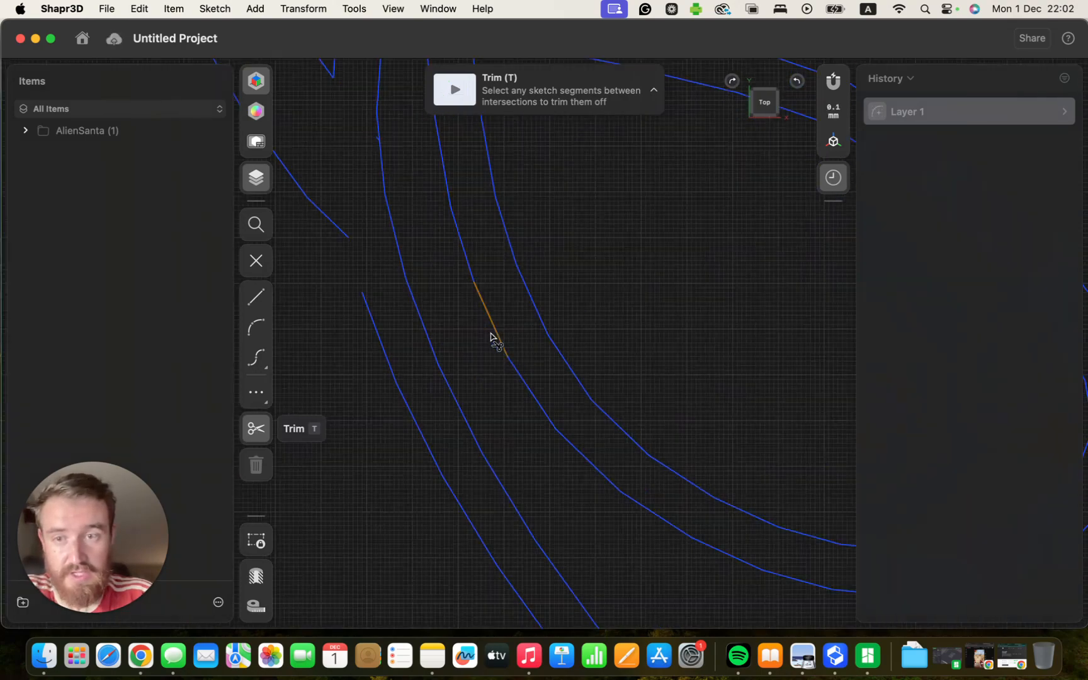
{"action": "left_click", "coordinate": [256, 297]}
{"action": "scroll", "coordinate": [409, 314], "scroll_direction": "down", "scroll_amount": 2}
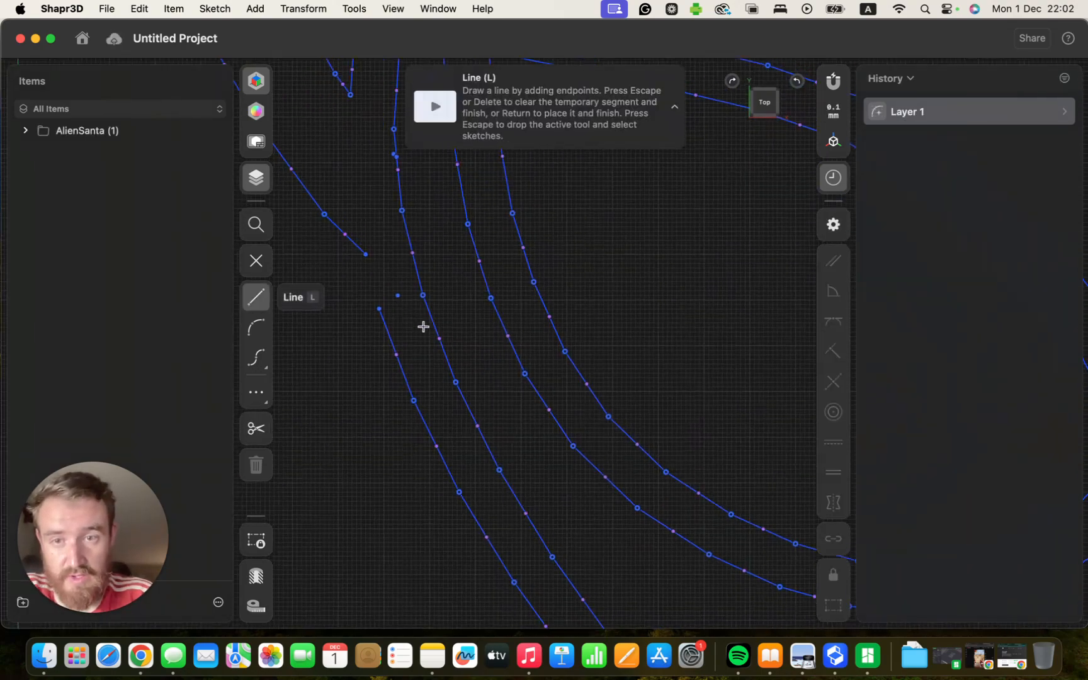
{"action": "left_click", "coordinate": [418, 323]}
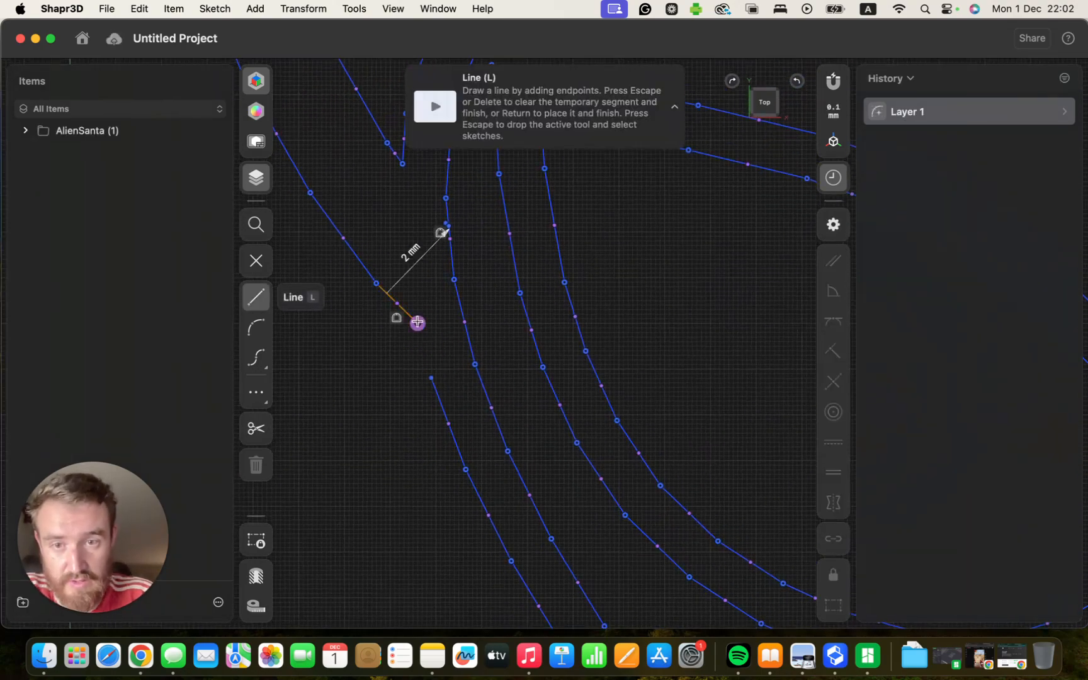
{"action": "left_click", "coordinate": [432, 378]}
{"action": "scroll", "coordinate": [449, 368], "scroll_direction": "up", "scroll_amount": 5}
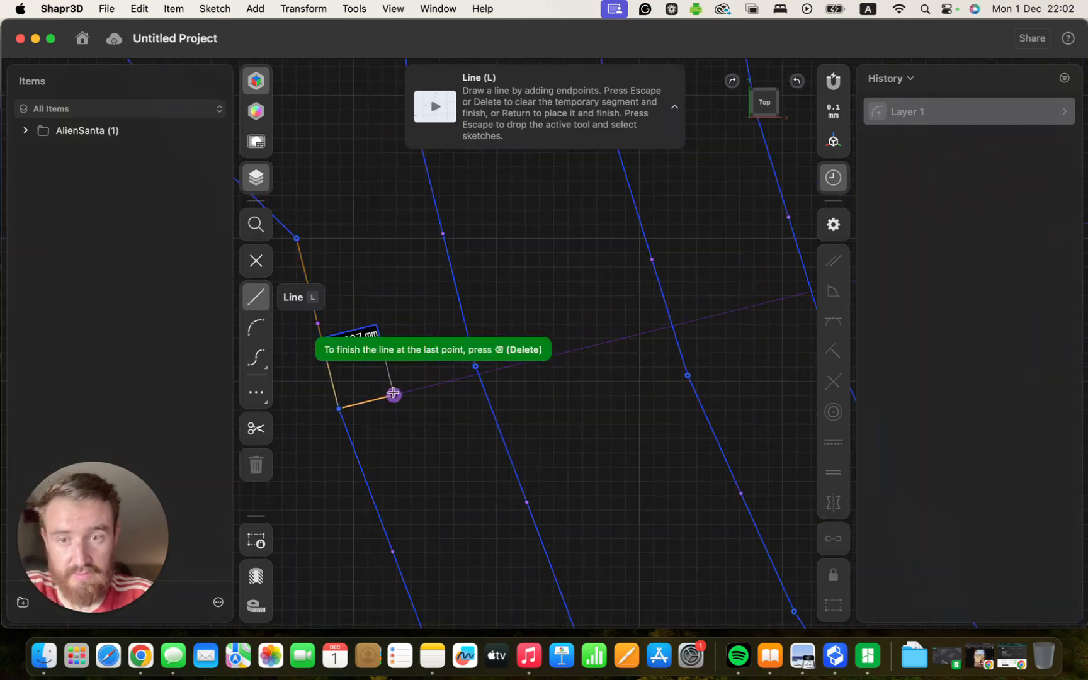
{"action": "key", "text": "Delete"}
Trim the inner brim curve's overhang and the face outline between both brim curves at the right joint
{"action": "scroll", "coordinate": [410, 402], "scroll_direction": "down", "scroll_amount": 3}
{"action": "scroll", "coordinate": [408, 398], "scroll_direction": "up", "scroll_amount": 5}
{"action": "scroll", "coordinate": [418, 391], "scroll_direction": "down", "scroll_amount": 5}
{"action": "scroll", "coordinate": [425, 389], "scroll_direction": "down", "scroll_amount": 6}
{"action": "scroll", "coordinate": [664, 391], "scroll_direction": "up", "scroll_amount": 8}
{"action": "scroll", "coordinate": [664, 390], "scroll_direction": "up", "scroll_amount": 6}
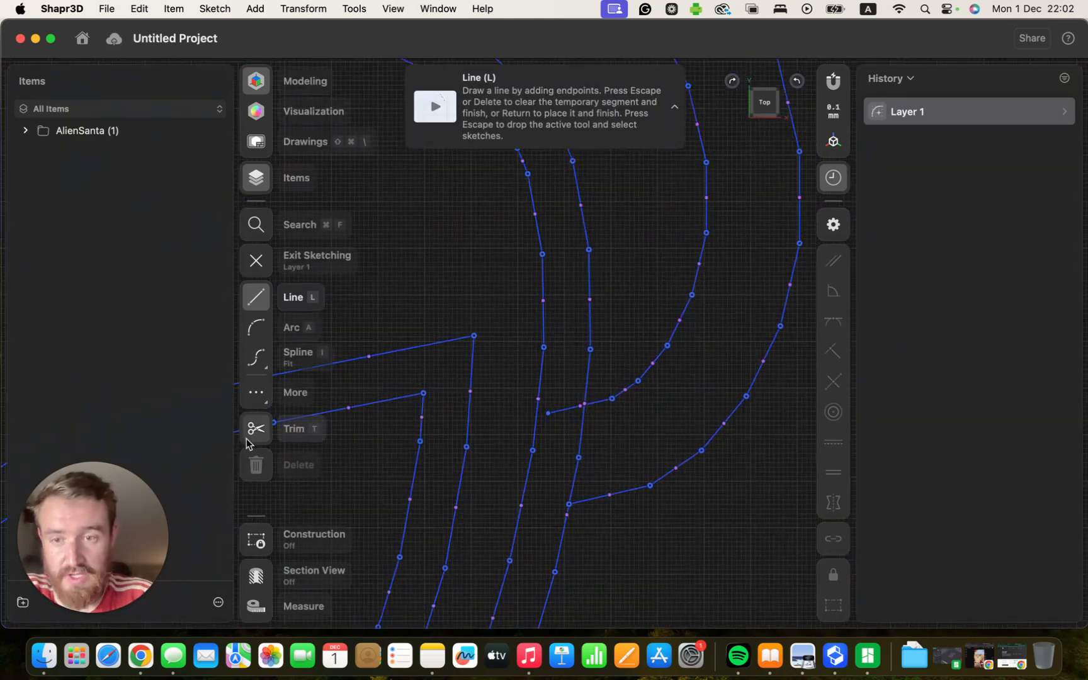
{"action": "left_click", "coordinate": [289, 431]}
{"action": "left_click", "coordinate": [566, 412]}
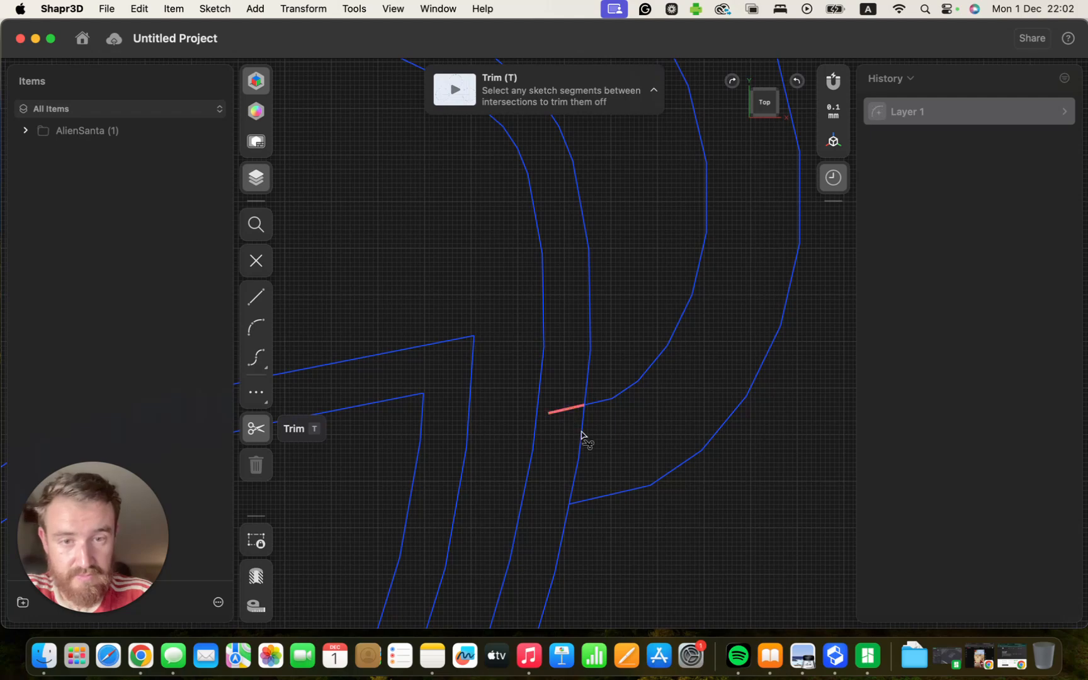
{"action": "left_click", "coordinate": [581, 441]}
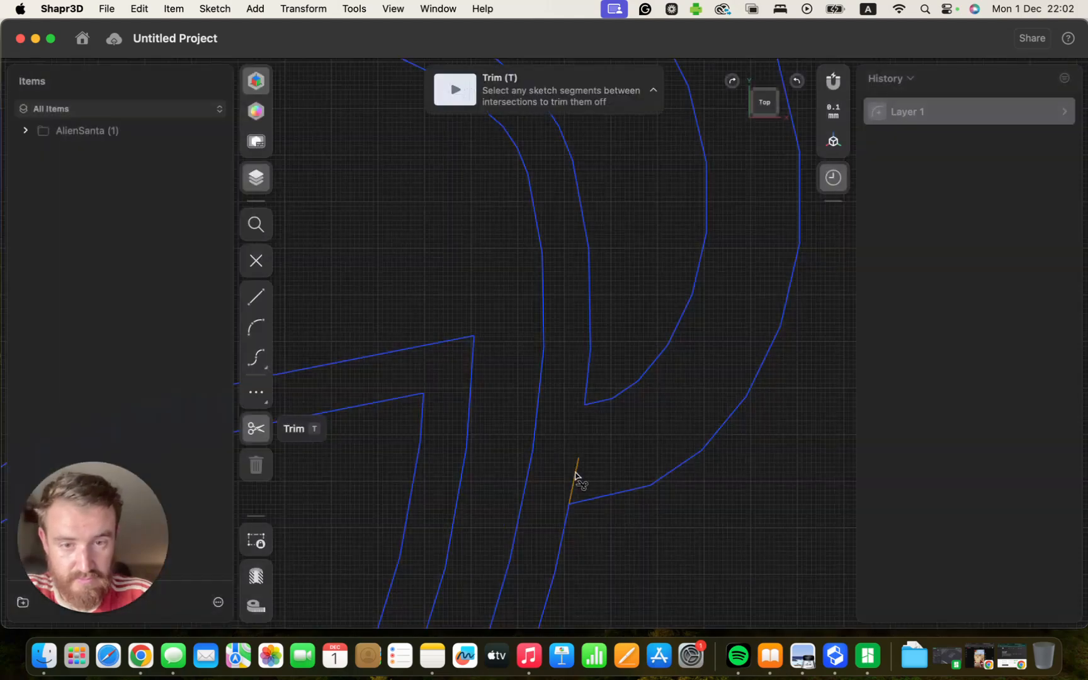
Draw a line from the lower-left corner of the hat cone's inner outline down to the outer brim curve
{"action": "scroll", "coordinate": [592, 485], "scroll_direction": "down", "scroll_amount": 15}
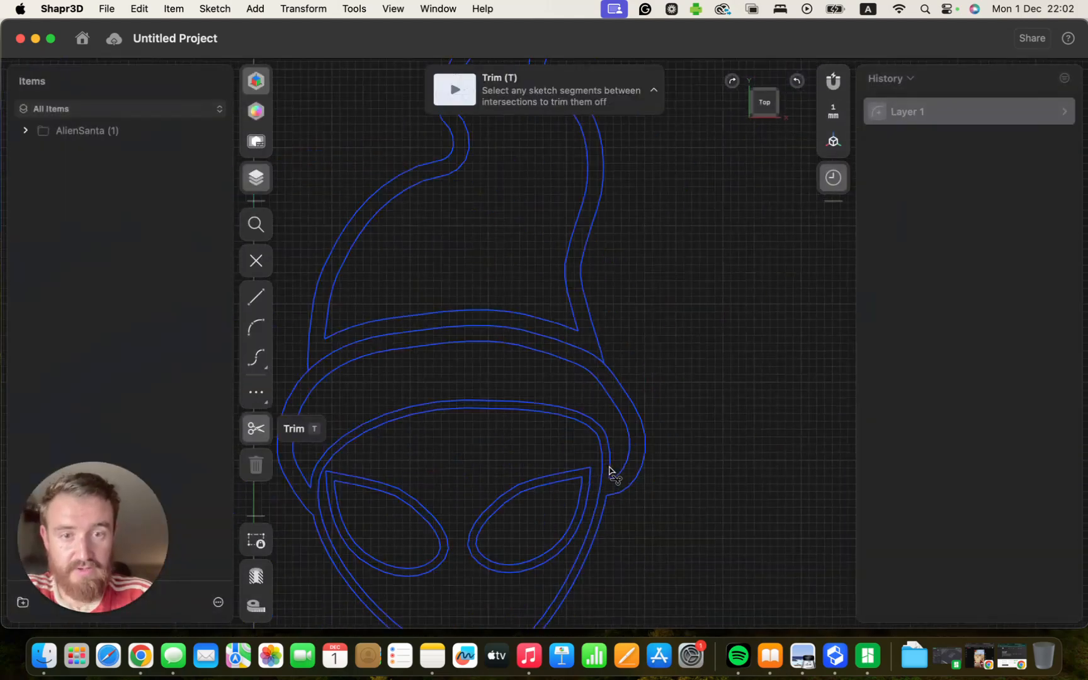
{"action": "scroll", "coordinate": [554, 485], "scroll_direction": "up", "scroll_amount": 3}
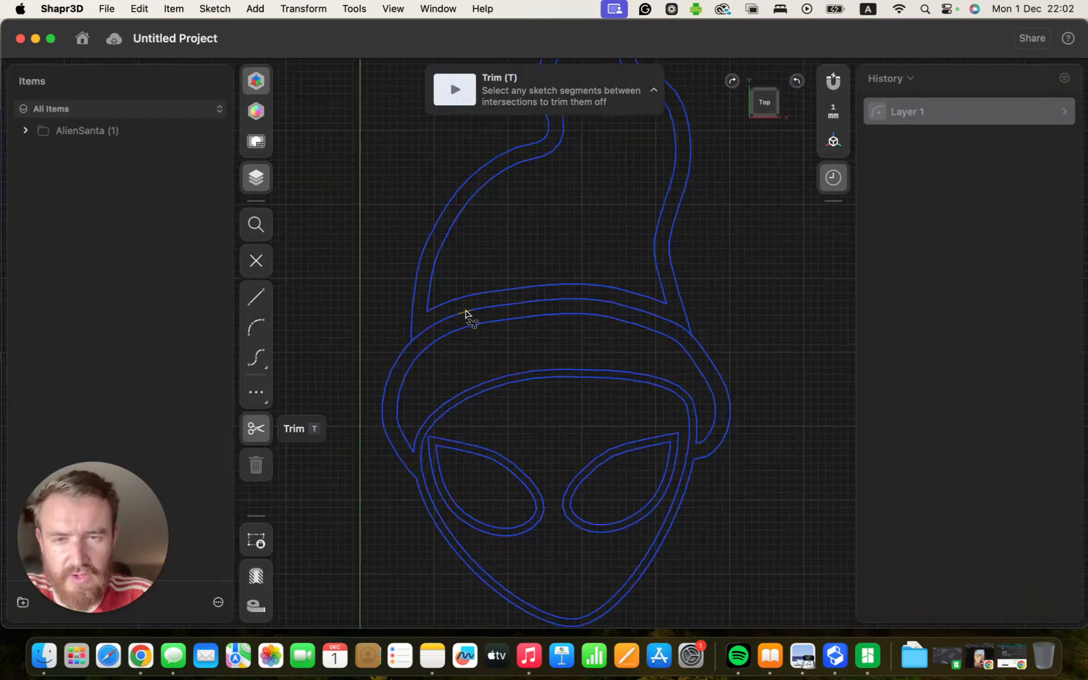
{"action": "scroll", "coordinate": [637, 340], "scroll_direction": "up", "scroll_amount": 10}
{"action": "scroll", "coordinate": [638, 340], "scroll_direction": "down", "scroll_amount": 5}
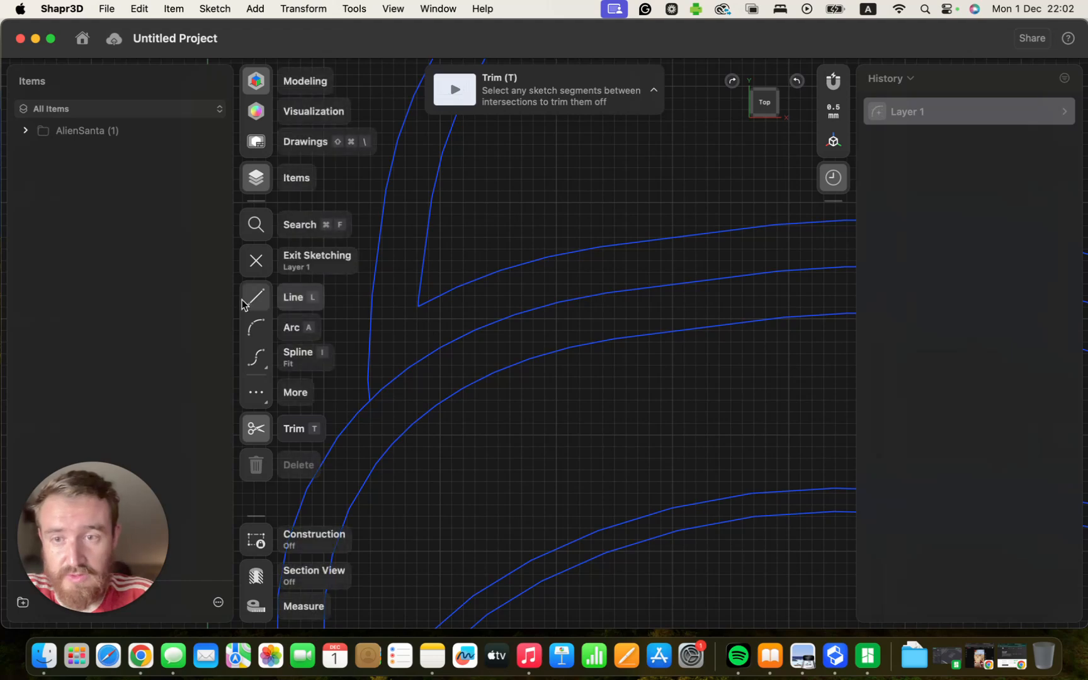
{"action": "key", "text": "l"}
{"action": "left_click", "coordinate": [418, 308]}
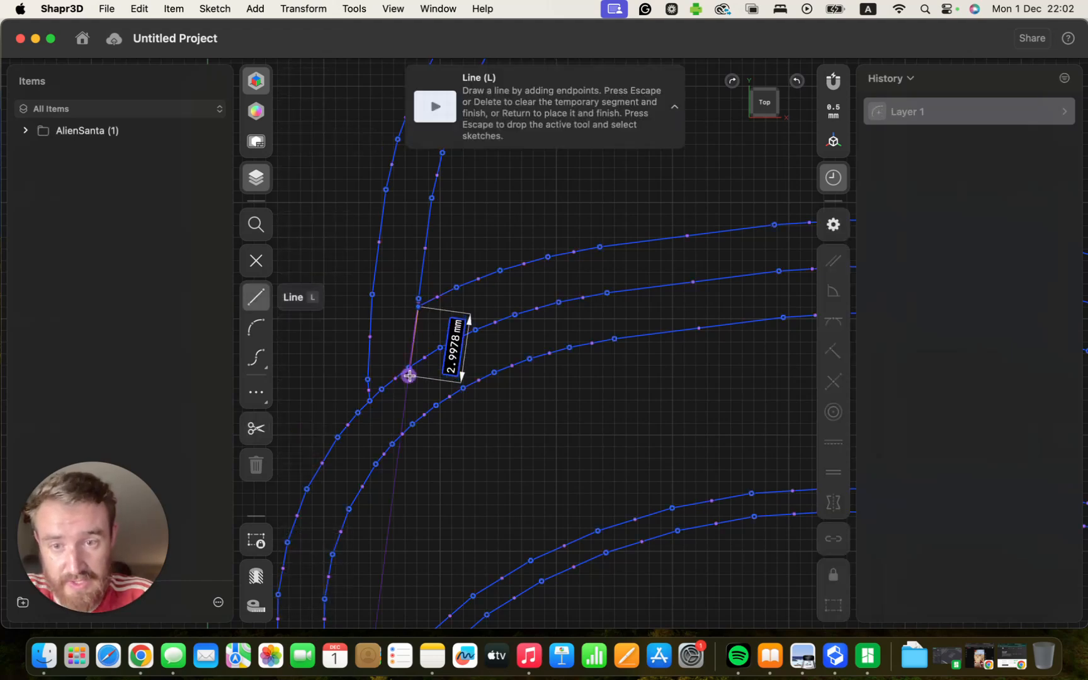
{"action": "scroll", "coordinate": [505, 362], "scroll_direction": "up", "scroll_amount": 5}
{"action": "scroll", "coordinate": [505, 354], "scroll_direction": "down", "scroll_amount": 5}
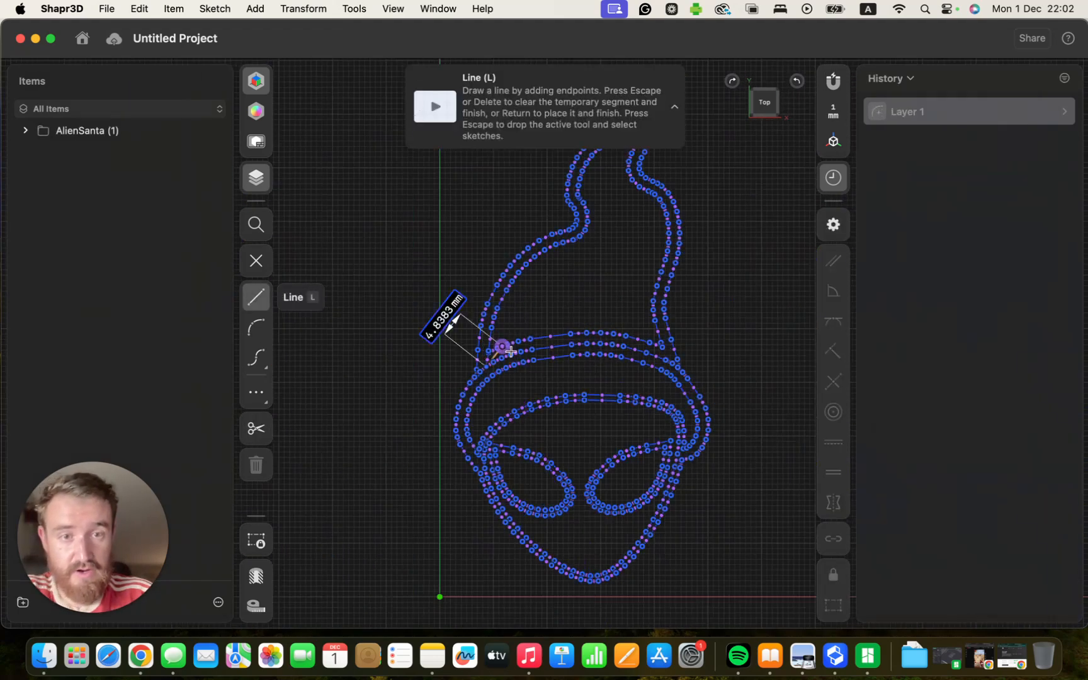
Draw a line from the lower-right corner of the hat cone's inner outline down to the outer brim curve
{"action": "scroll", "coordinate": [670, 355], "scroll_direction": "down", "scroll_amount": 3}
{"action": "scroll", "coordinate": [675, 348], "scroll_direction": "up", "scroll_amount": 8}
{"action": "left_click", "coordinate": [641, 242]}
{"action": "left_click", "coordinate": [671, 350]}
{"action": "scroll", "coordinate": [674, 392], "scroll_direction": "up", "scroll_amount": 3}
{"action": "scroll", "coordinate": [674, 392], "scroll_direction": "down", "scroll_amount": 8}
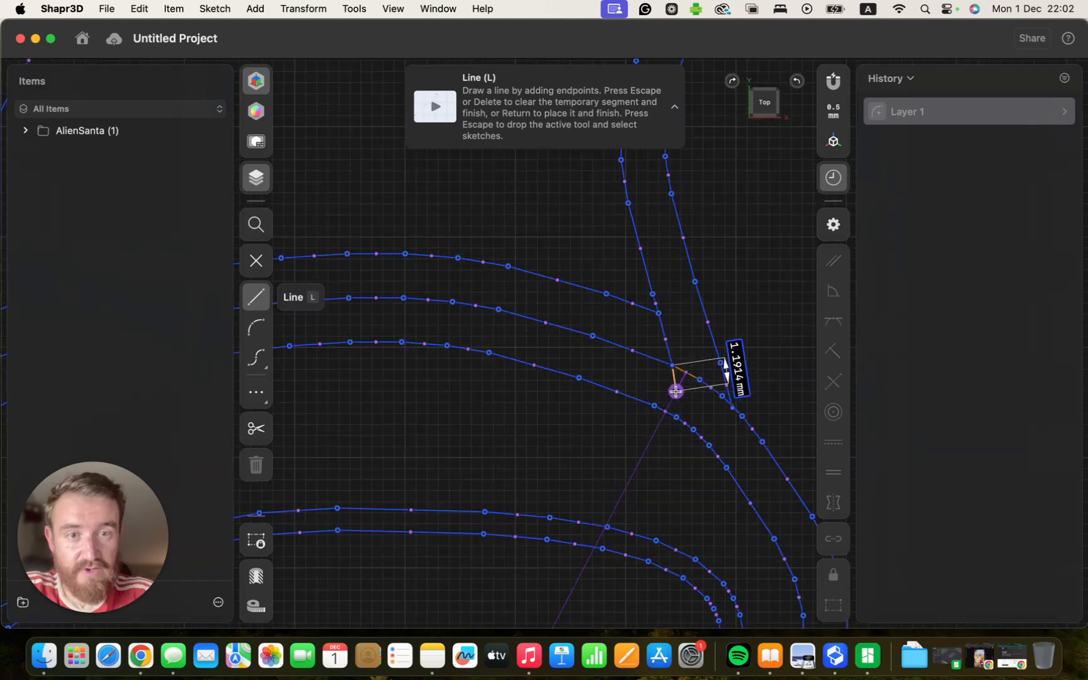
{"action": "key", "text": "Escape"}
Trim away the offset curve above the brim between the inner side edges of the hat cone
{"action": "scroll", "coordinate": [480, 348], "scroll_direction": "up", "scroll_amount": 3}
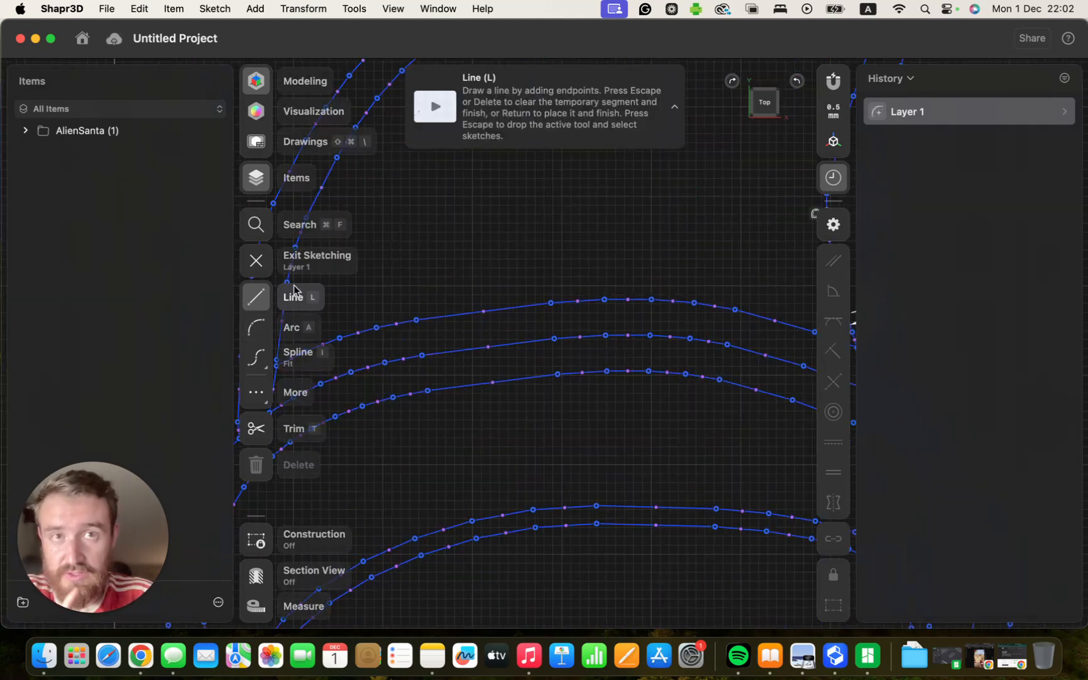
{"action": "scroll", "coordinate": [589, 345], "scroll_direction": "down", "scroll_amount": 5}
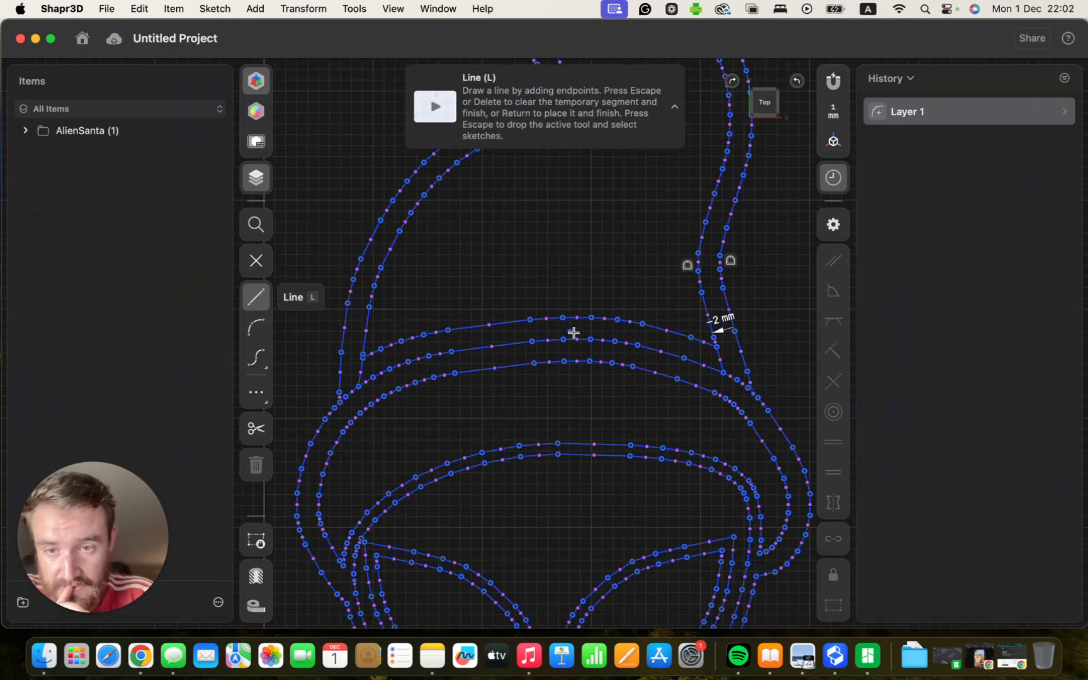
{"action": "scroll", "coordinate": [360, 414], "scroll_direction": "down", "scroll_amount": 1}
{"action": "scroll", "coordinate": [456, 408], "scroll_direction": "up", "scroll_amount": 2}
{"action": "left_click", "coordinate": [256, 428]}
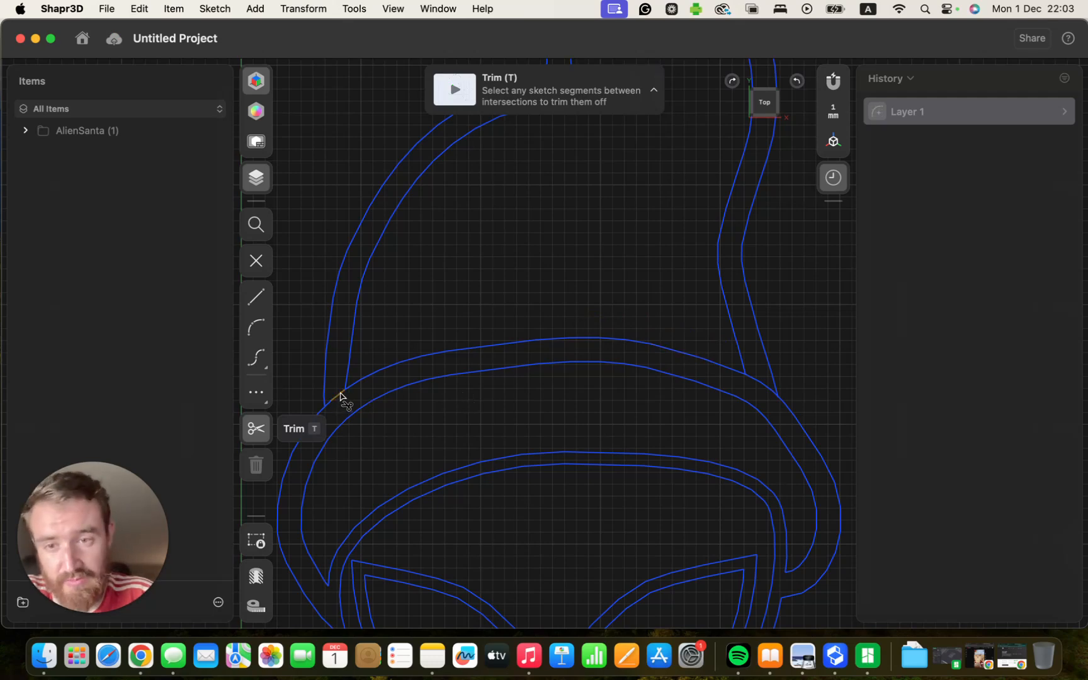
{"action": "scroll", "coordinate": [482, 432], "scroll_direction": "up", "scroll_amount": 1}
{"action": "scroll", "coordinate": [483, 431], "scroll_direction": "down", "scroll_amount": 3}
{"action": "scroll", "coordinate": [375, 431], "scroll_direction": "down", "scroll_amount": 2}
{"action": "scroll", "coordinate": [374, 430], "scroll_direction": "up", "scroll_amount": 5}
{"action": "scroll", "coordinate": [374, 433], "scroll_direction": "up", "scroll_amount": 2}
{"action": "scroll", "coordinate": [426, 439], "scroll_direction": "down", "scroll_amount": 3}
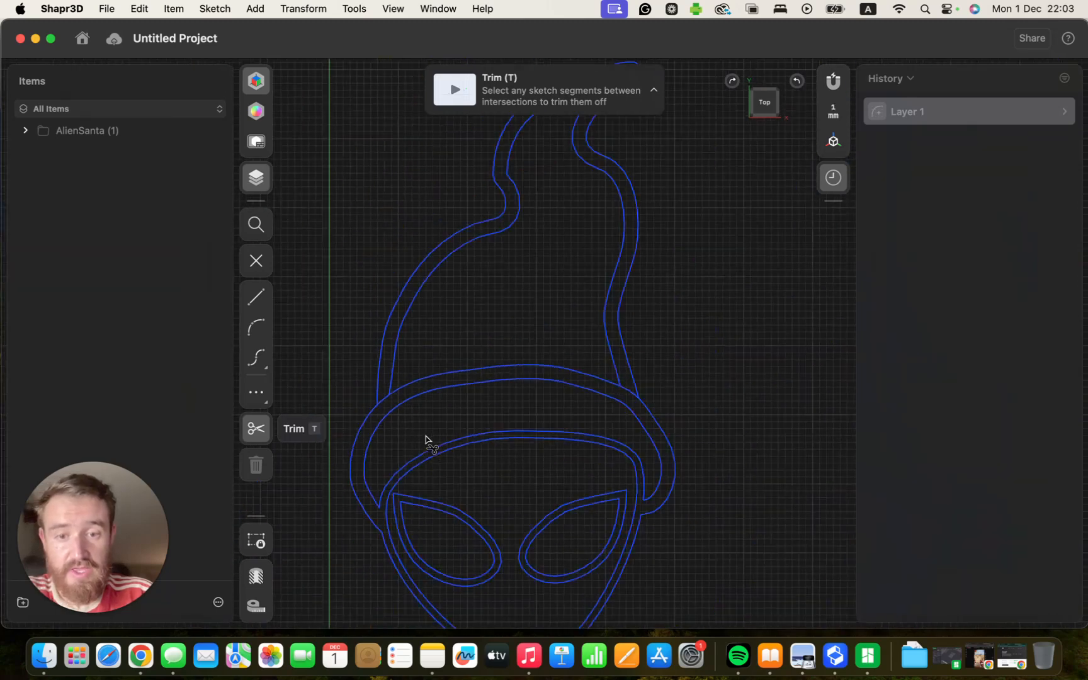
{"action": "scroll", "coordinate": [406, 497], "scroll_direction": "up", "scroll_amount": 2}
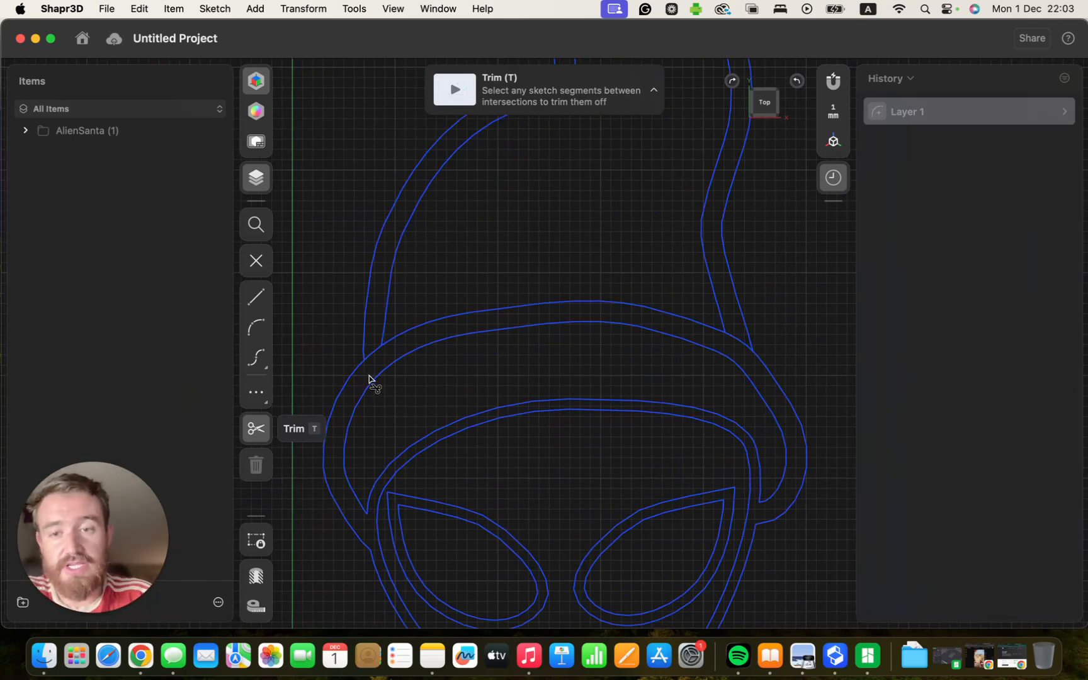
Draw a line about 2.9 mm long from the cone's inner left edge at the outer brim curve to the inner brim curve
{"action": "scroll", "coordinate": [378, 377], "scroll_direction": "up", "scroll_amount": 5}
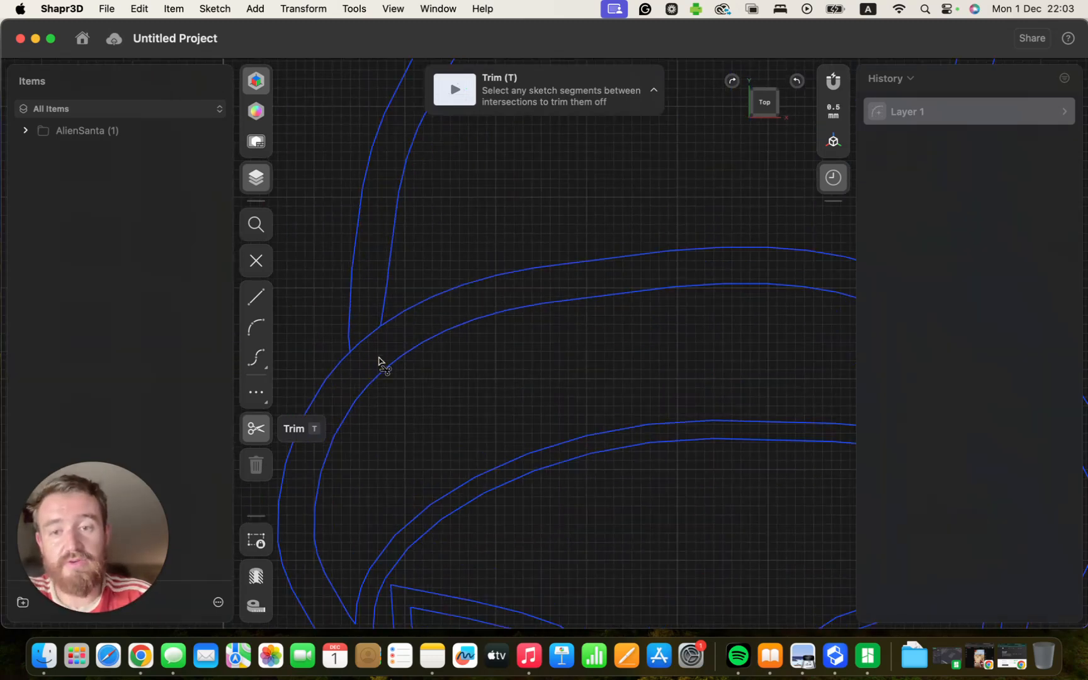
{"action": "left_click", "coordinate": [256, 297]}
{"action": "left_click", "coordinate": [382, 295]}
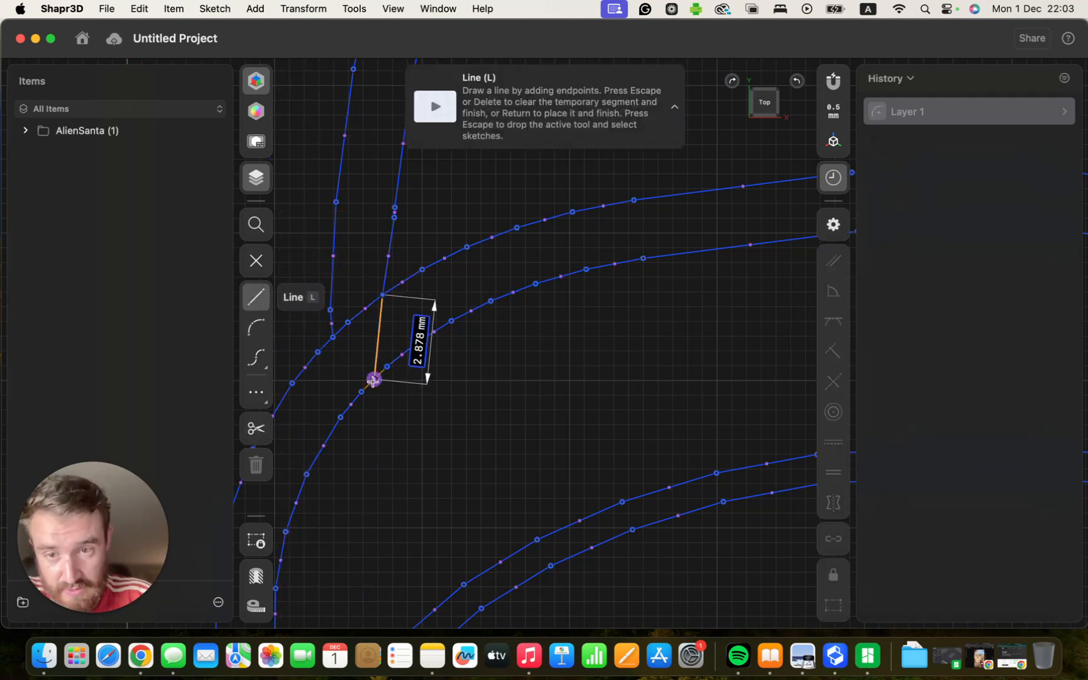
{"action": "key", "text": "Escape"}
{"action": "scroll", "coordinate": [468, 425], "scroll_direction": "down", "scroll_amount": 5}
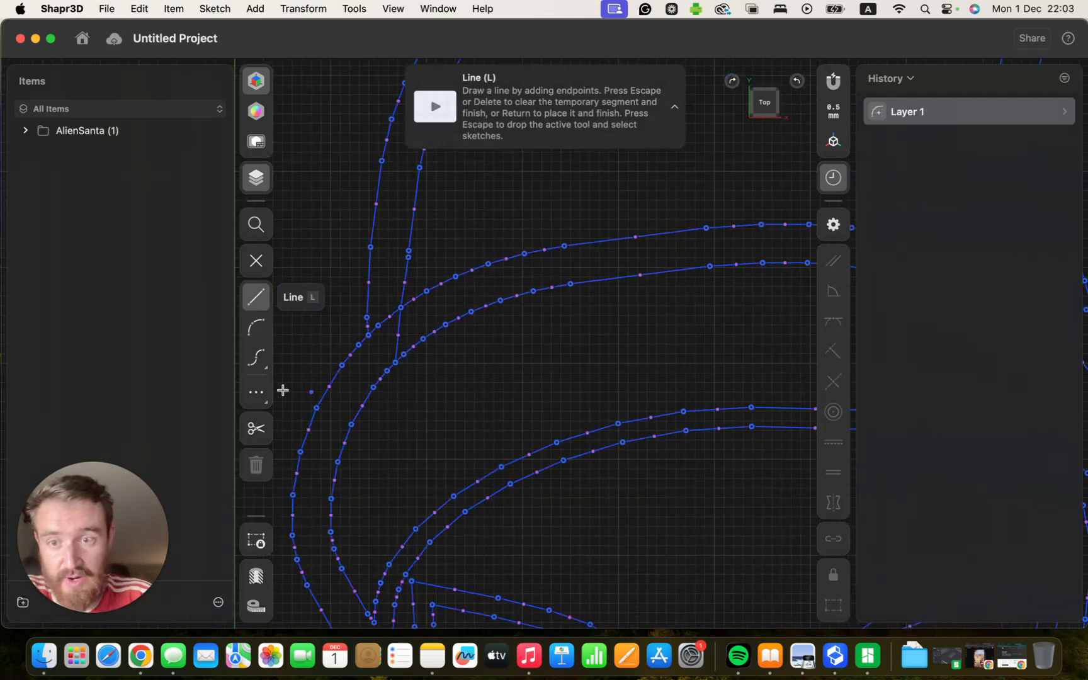
Trim the outer brim curve between the cone's outer and inner side edges at the left joint
{"action": "left_click", "coordinate": [256, 428]}
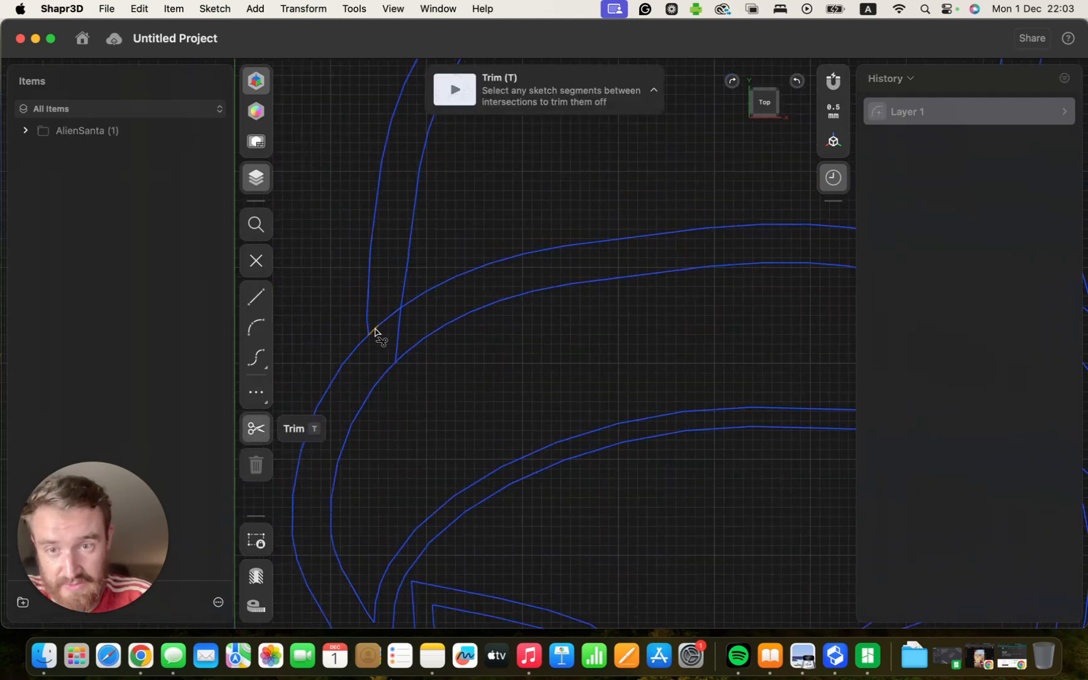
{"action": "scroll", "coordinate": [494, 377], "scroll_direction": "down", "scroll_amount": 10}
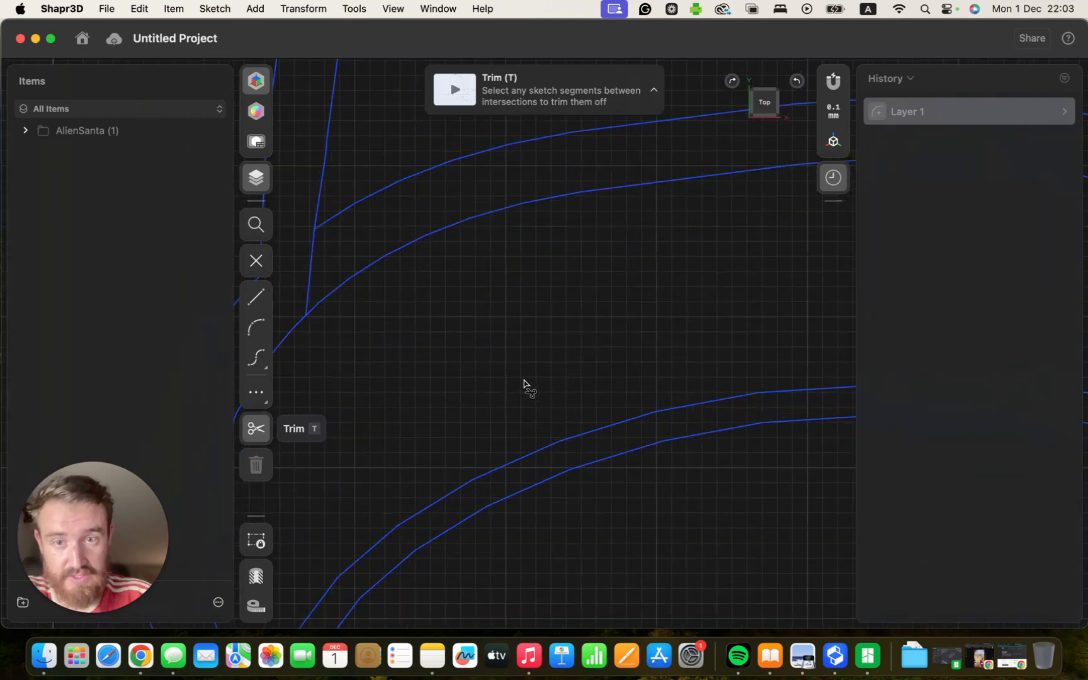
{"action": "scroll", "coordinate": [677, 359], "scroll_direction": "up", "scroll_amount": 10}
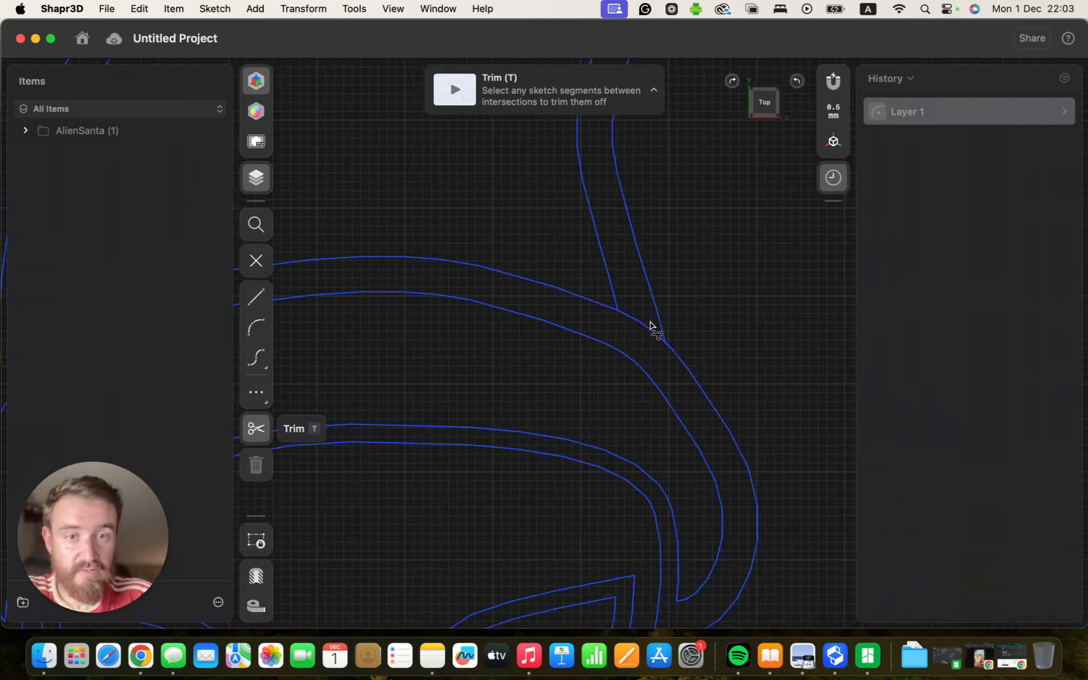
Draw a line from the cone's inner right edge at the outer brim curve to the inner brim curve
{"action": "left_click", "coordinate": [264, 307]}
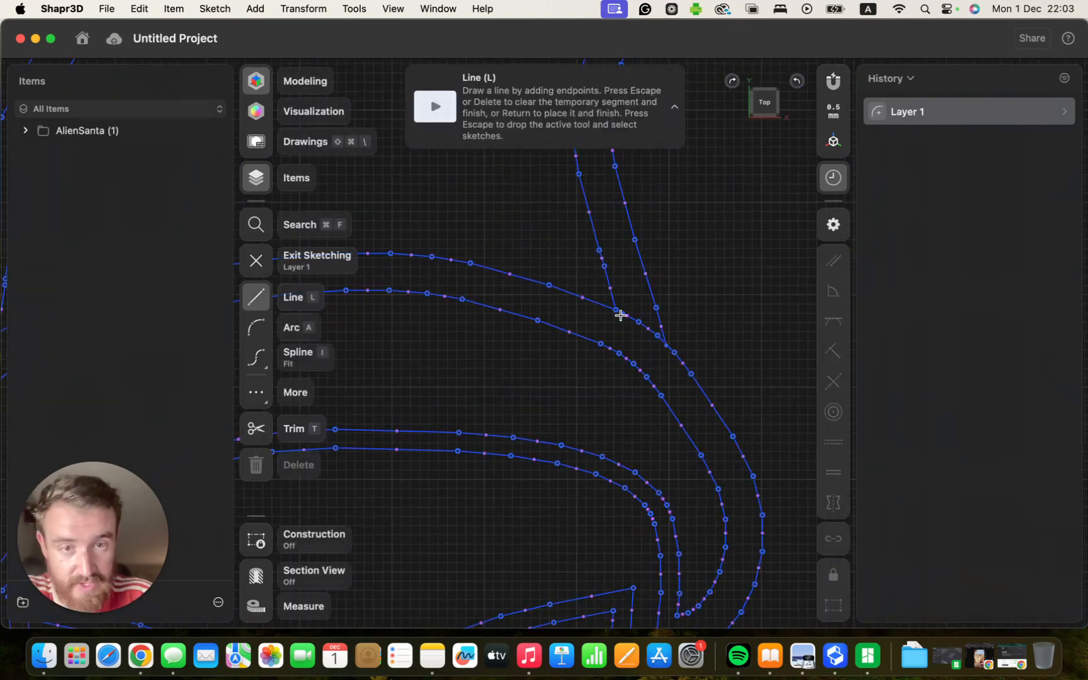
{"action": "left_click", "coordinate": [616, 309]}
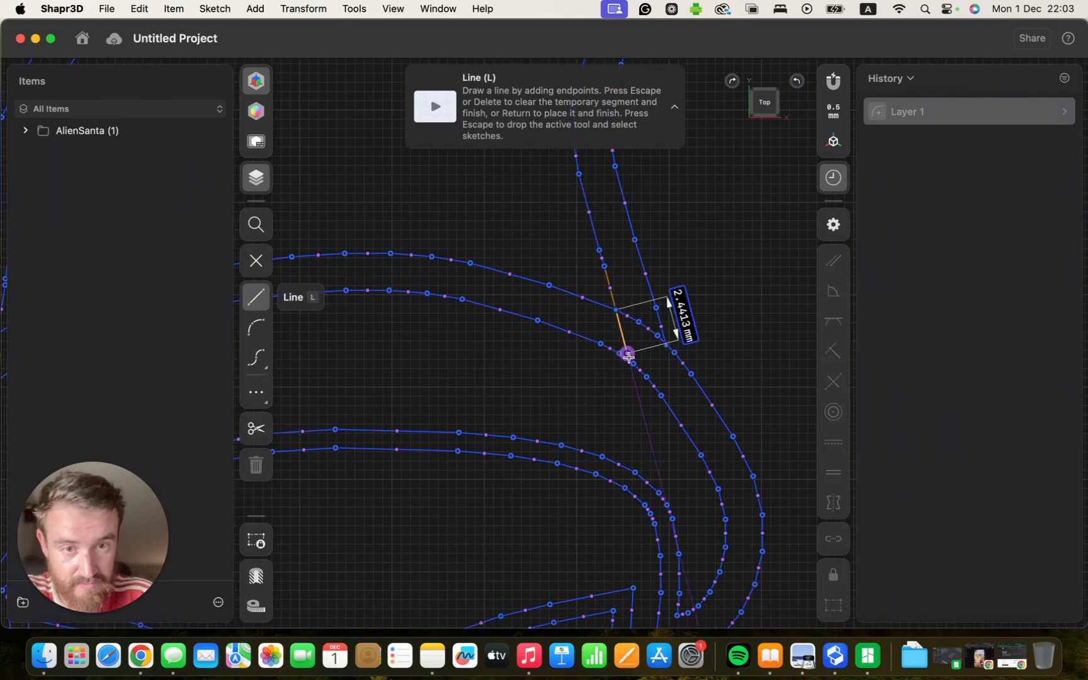
{"action": "left_click", "coordinate": [632, 364]}
{"action": "key", "text": "Escape"}
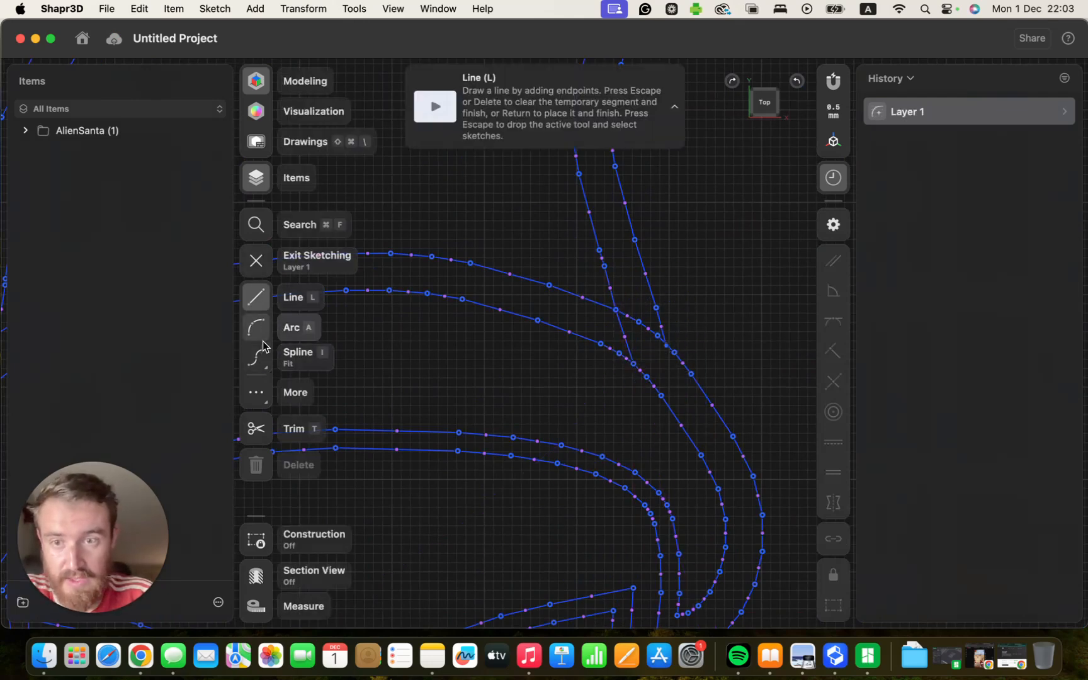
Trim the outer brim curve between the cone's inner and outer side edges at the right joint
{"action": "left_click", "coordinate": [256, 428]}
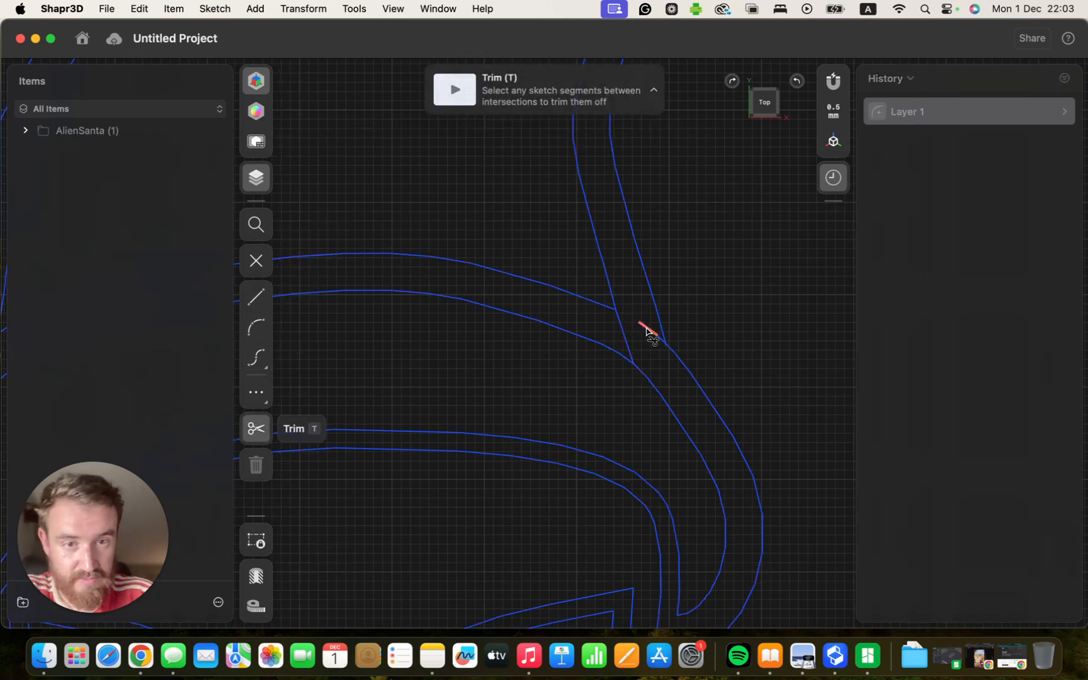
{"action": "scroll", "coordinate": [621, 385], "scroll_direction": "down", "scroll_amount": 8}
{"action": "scroll", "coordinate": [500, 492], "scroll_direction": "down", "scroll_amount": 5}
{"action": "scroll", "coordinate": [354, 532], "scroll_direction": "up", "scroll_amount": 5}
{"action": "scroll", "coordinate": [342, 507], "scroll_direction": "up", "scroll_amount": 10}
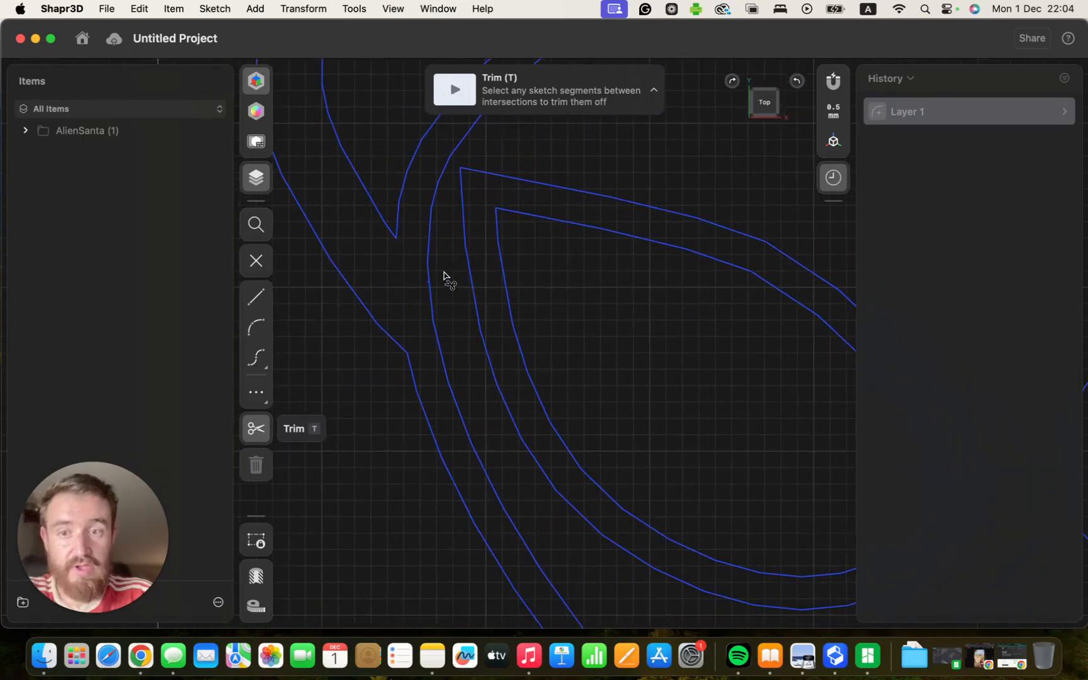
Draw a line from the inner brim curve's left tip to the nearby vertex on the inner face outline
{"action": "left_click", "coordinate": [257, 297]}
{"action": "left_click", "coordinate": [396, 324]}
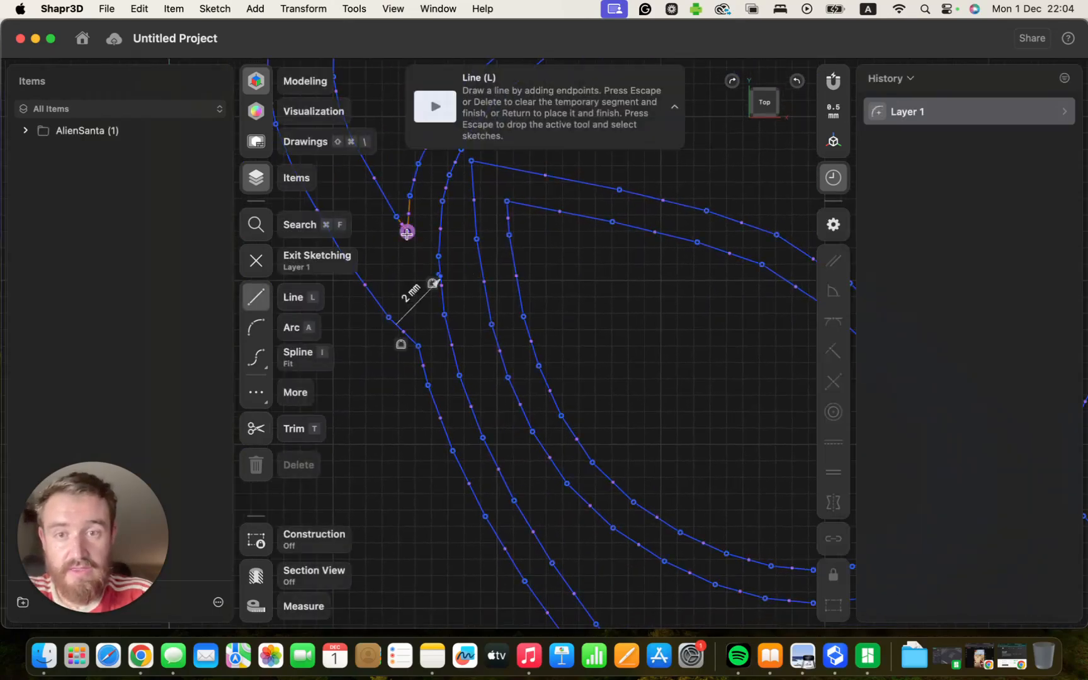
{"action": "left_click", "coordinate": [445, 313]}
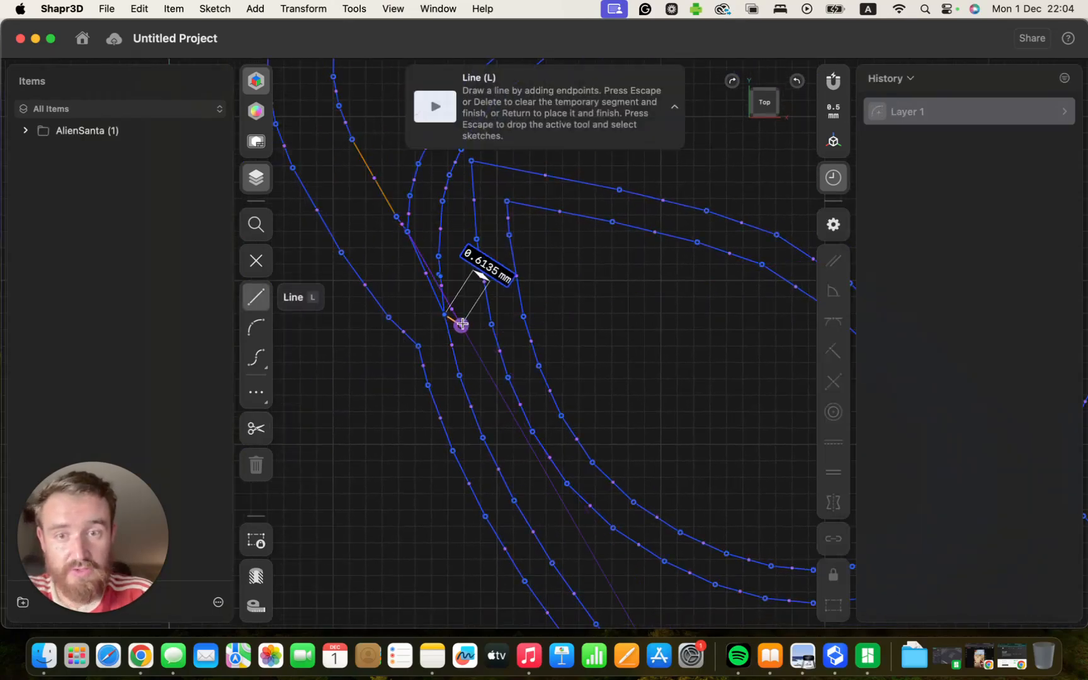
{"action": "key", "text": "Escape"}
{"action": "scroll", "coordinate": [478, 343], "scroll_direction": "down", "scroll_amount": 10}
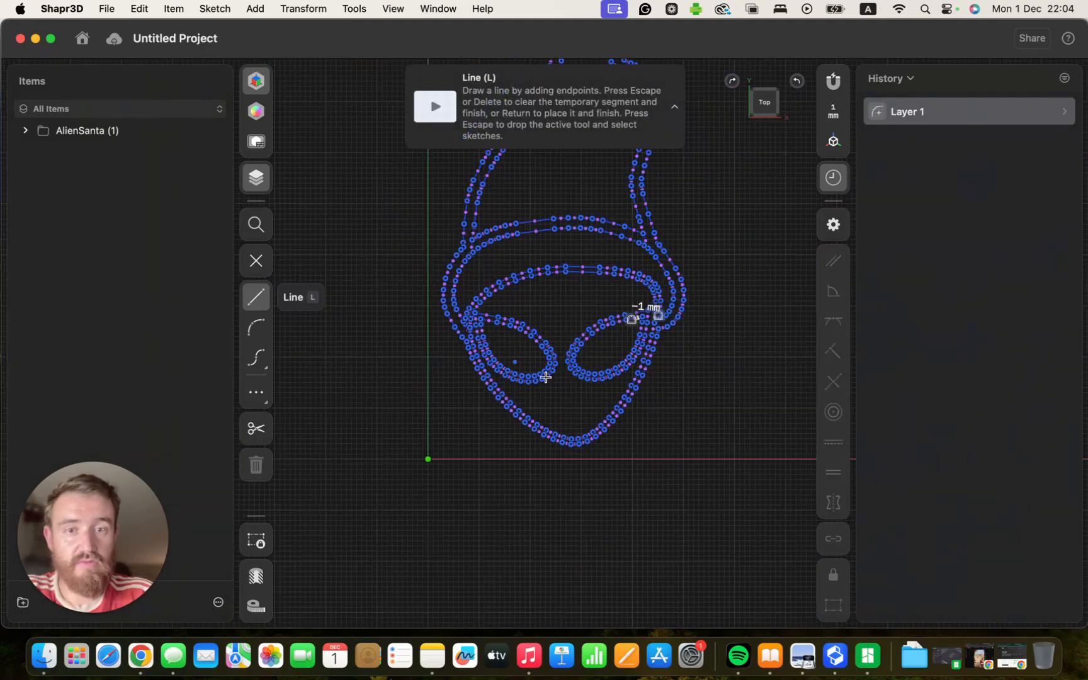
{"action": "scroll", "coordinate": [672, 328], "scroll_direction": "up", "scroll_amount": 10}
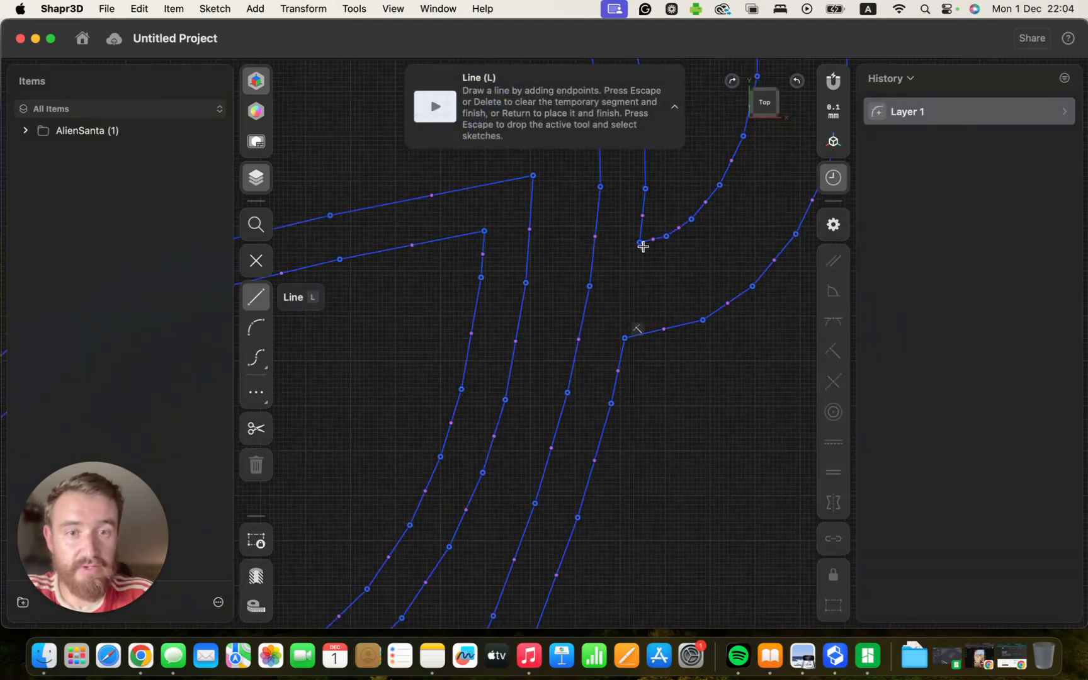
{"action": "left_click", "coordinate": [640, 243]}
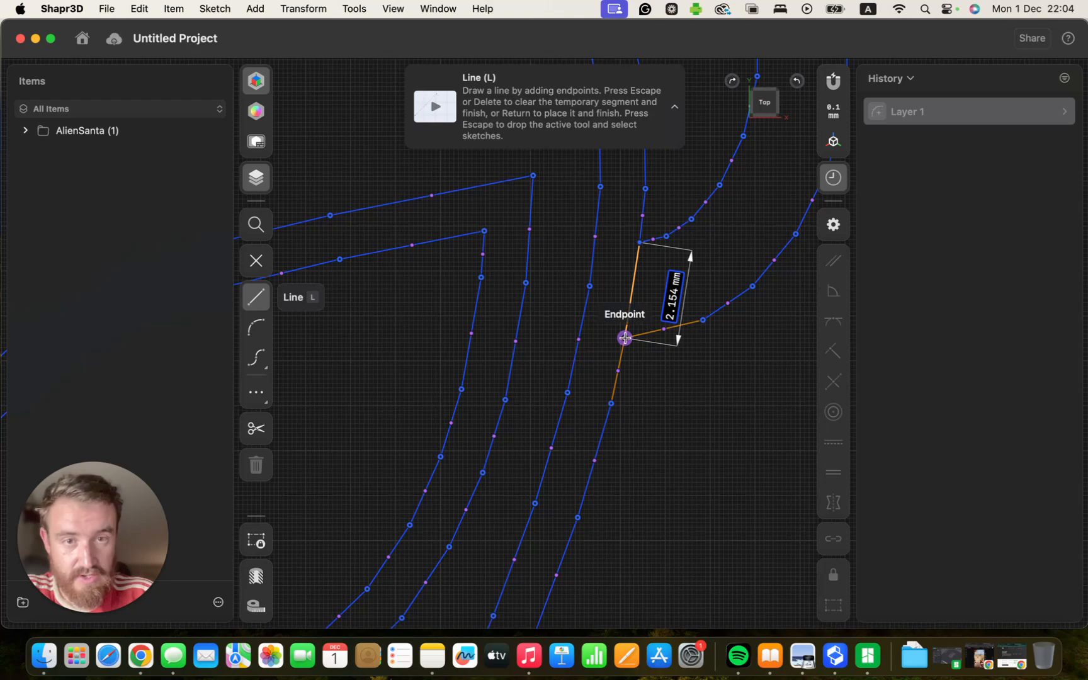
{"action": "key", "text": "Escape"}
{"action": "scroll", "coordinate": [646, 294], "scroll_direction": "up", "scroll_amount": 5}
{"action": "scroll", "coordinate": [648, 296], "scroll_direction": "down", "scroll_amount": 6}
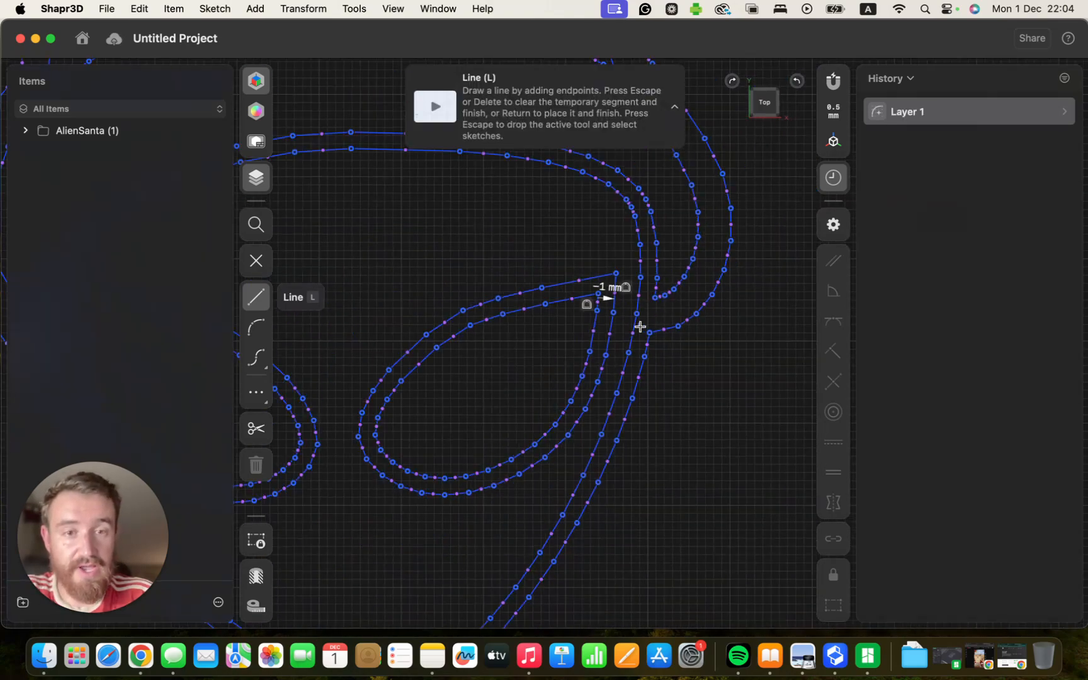
Draw a horizontal line about 0.9 mm long from the inner brim curve's right tip to the inner face outline
{"action": "scroll", "coordinate": [640, 327], "scroll_direction": "down", "scroll_amount": 8}
{"action": "scroll", "coordinate": [642, 327], "scroll_direction": "up", "scroll_amount": 6}
{"action": "scroll", "coordinate": [637, 302], "scroll_direction": "up", "scroll_amount": 3}
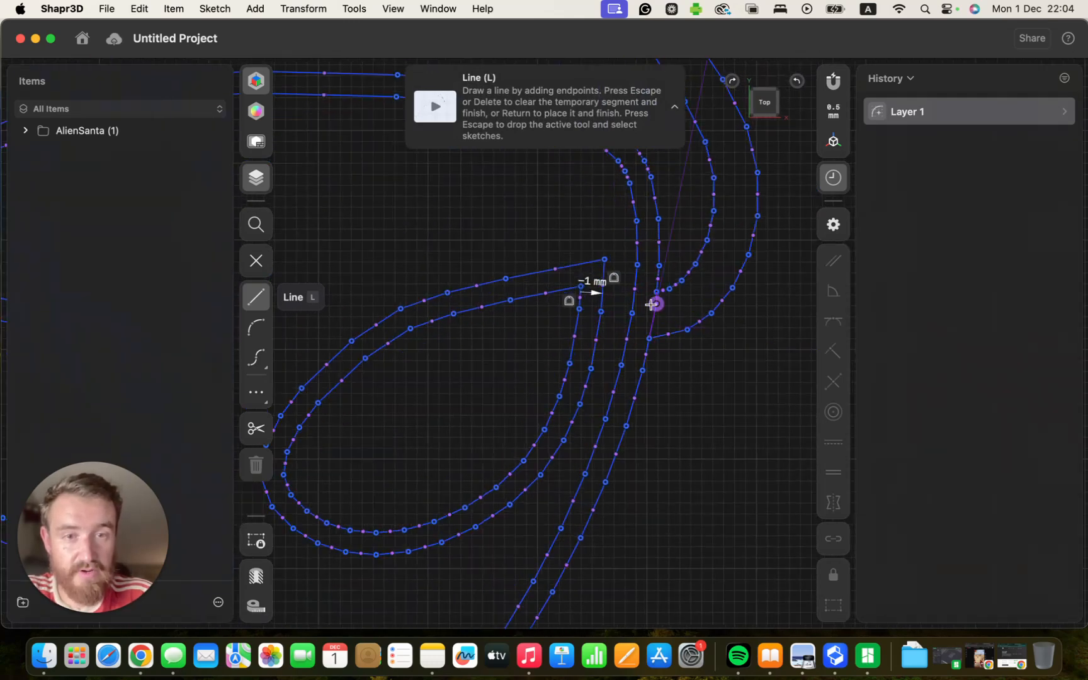
{"action": "scroll", "coordinate": [652, 305], "scroll_direction": "up", "scroll_amount": 3}
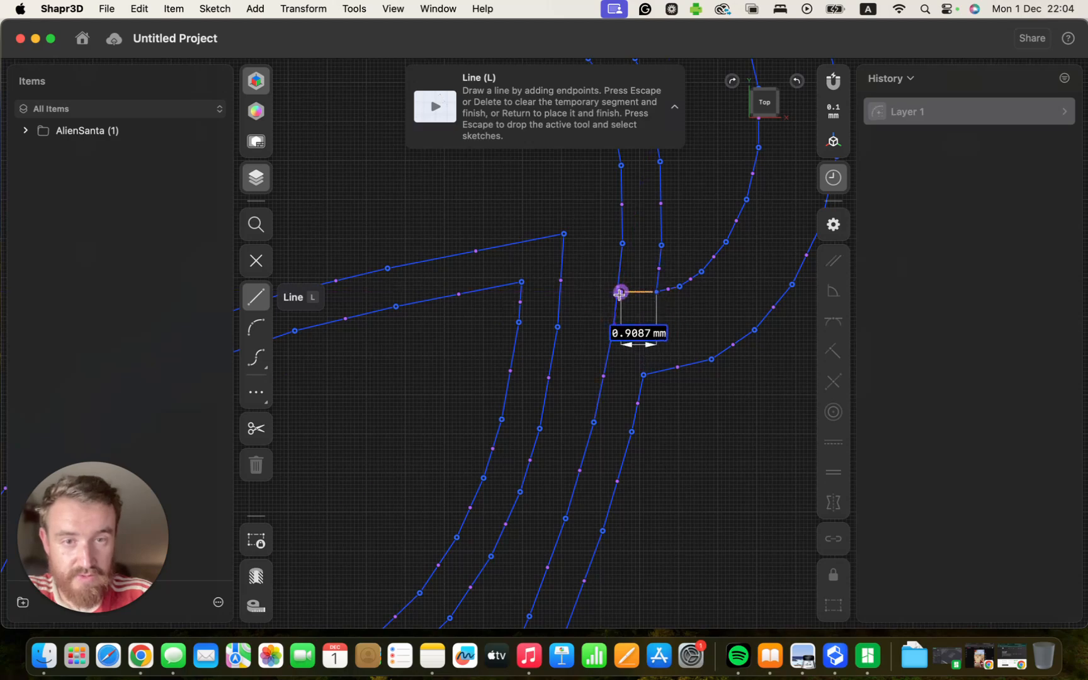
{"action": "scroll", "coordinate": [620, 314], "scroll_direction": "down", "scroll_amount": 5}
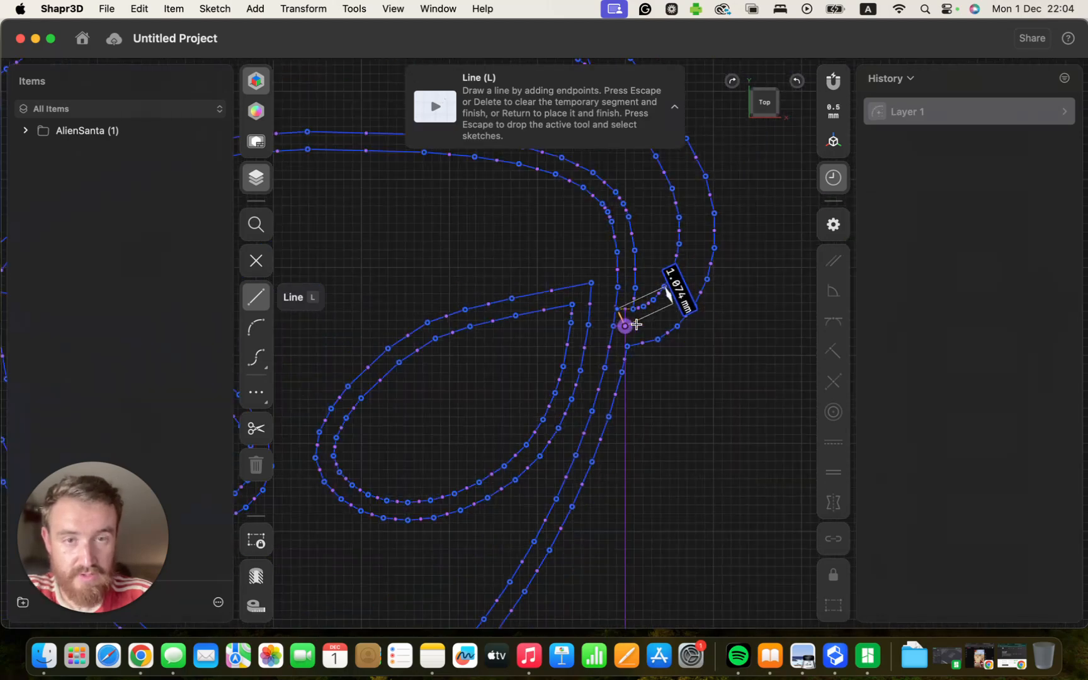
{"action": "key", "text": "Escape"}
Check the connecting line at the brim's left joint and exit the sketch
{"action": "scroll", "coordinate": [658, 372], "scroll_direction": "up", "scroll_amount": 2}
{"action": "scroll", "coordinate": [660, 367], "scroll_direction": "down", "scroll_amount": 5}
{"action": "scroll", "coordinate": [509, 372], "scroll_direction": "down", "scroll_amount": 2}
{"action": "scroll", "coordinate": [354, 365], "scroll_direction": "up", "scroll_amount": 5}
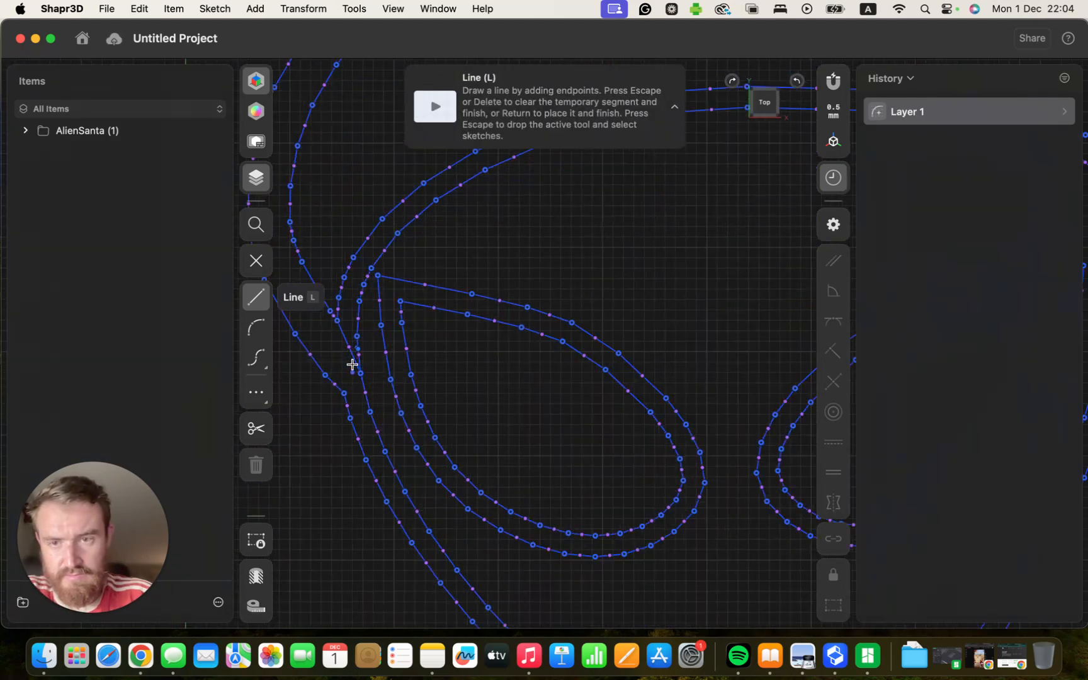
{"action": "scroll", "coordinate": [369, 372], "scroll_direction": "down", "scroll_amount": 5}
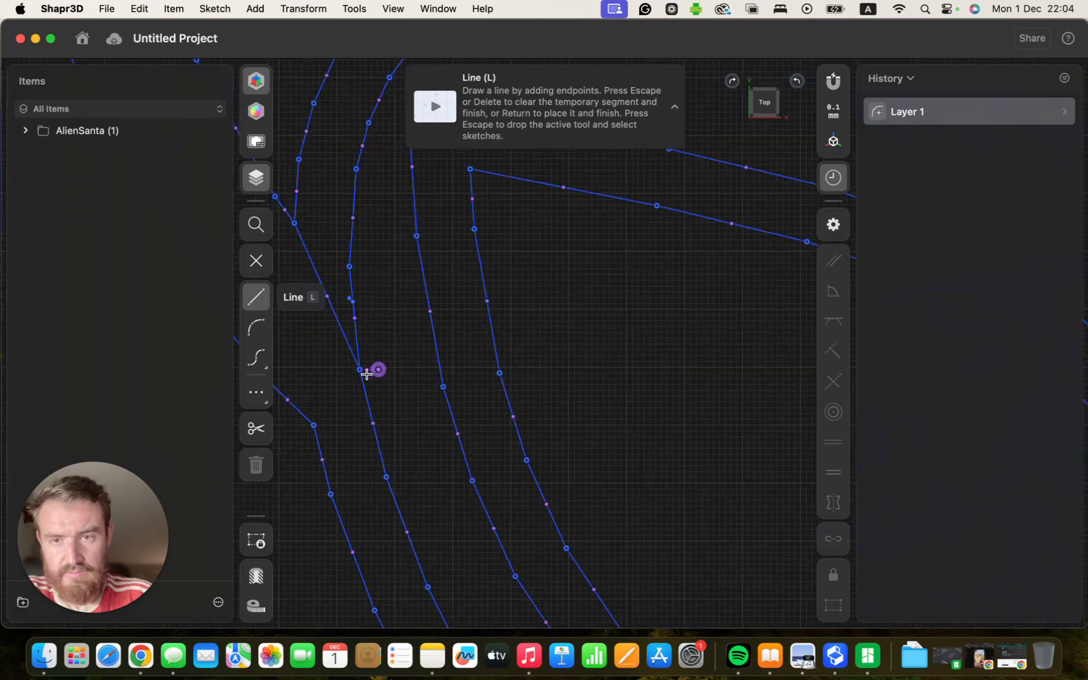
{"action": "key", "text": "Escape"}
{"action": "key", "text": "Escape"}
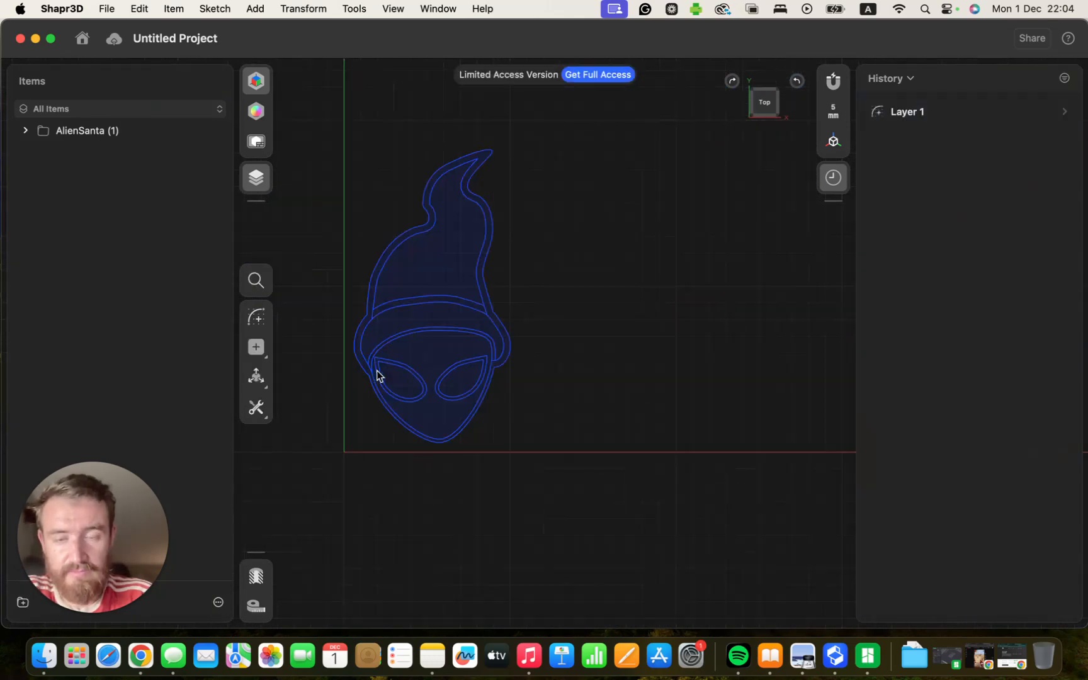
{"action": "middle_click_drag", "start_coordinate": [335, 430], "coordinate": [428, 431]}
{"action": "scroll", "coordinate": [458, 366], "scroll_direction": "down", "scroll_amount": 1}
{"action": "scroll", "coordinate": [463, 371], "scroll_direction": "down", "scroll_amount": 2}
{"action": "scroll", "coordinate": [462, 371], "scroll_direction": "up", "scroll_amount": 10}
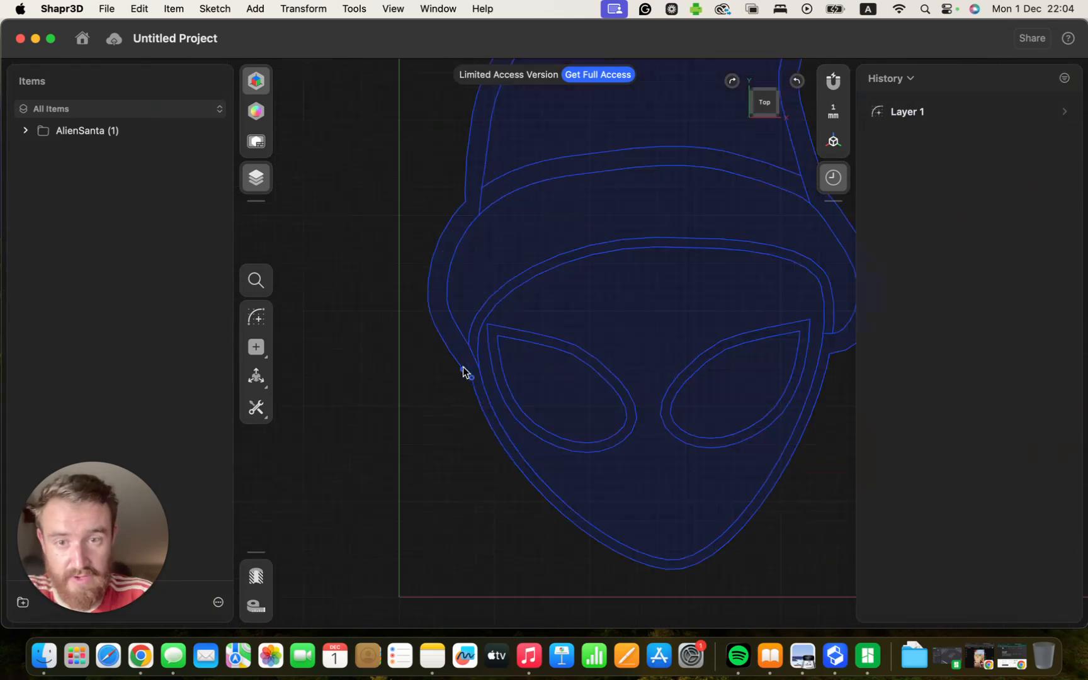
Try to extrude the band around the alien's face and hat outline upward by about 8.6 mm
{"action": "scroll", "coordinate": [466, 365], "scroll_direction": "down", "scroll_amount": 8}
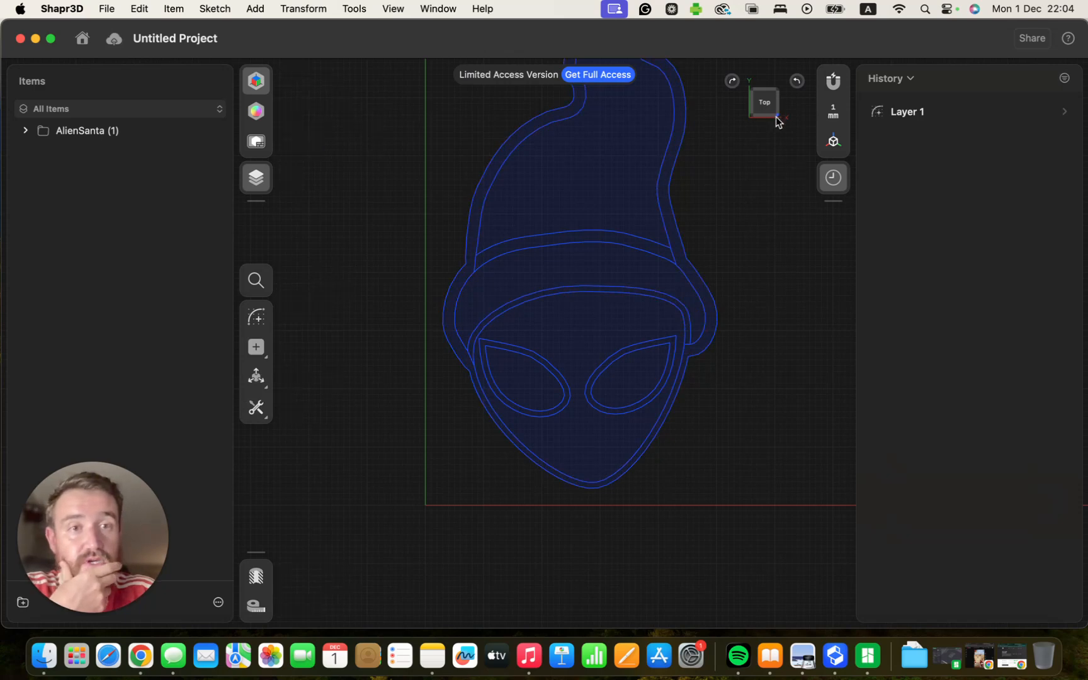
{"action": "left_click_drag", "start_coordinate": [768, 109], "coordinate": [745, 71]}
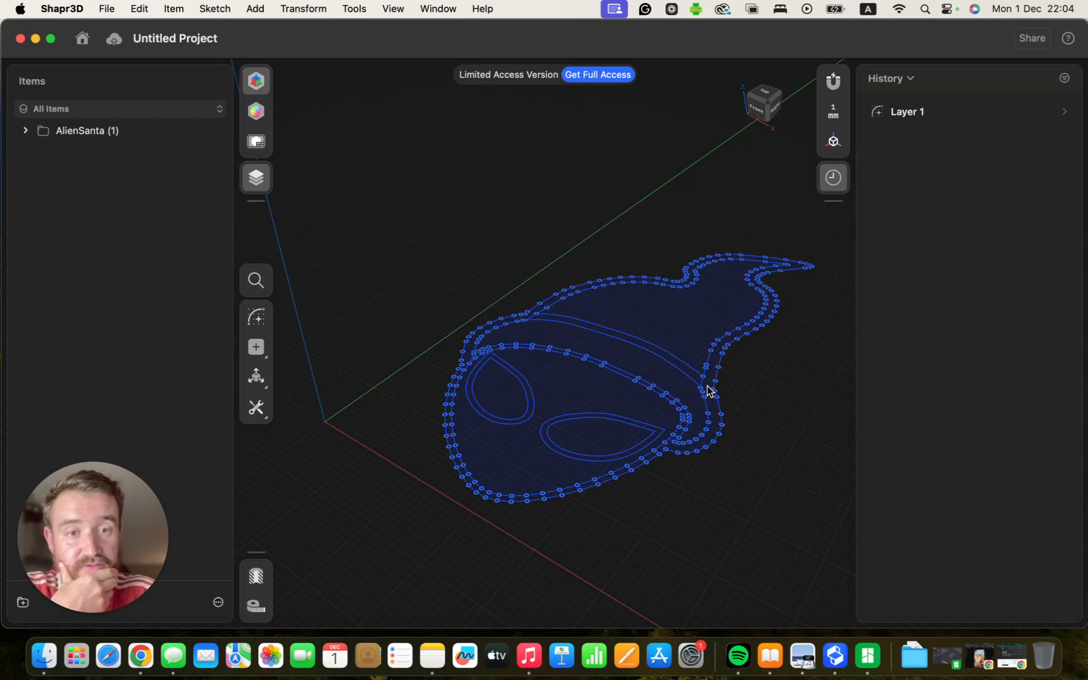
{"action": "scroll", "coordinate": [503, 502], "scroll_direction": "down", "scroll_amount": 3}
{"action": "scroll", "coordinate": [535, 506], "scroll_direction": "up", "scroll_amount": 10}
{"action": "scroll", "coordinate": [538, 502], "scroll_direction": "up", "scroll_amount": 3}
{"action": "left_click", "coordinate": [539, 503]}
{"action": "scroll", "coordinate": [538, 501], "scroll_direction": "up", "scroll_amount": 5}
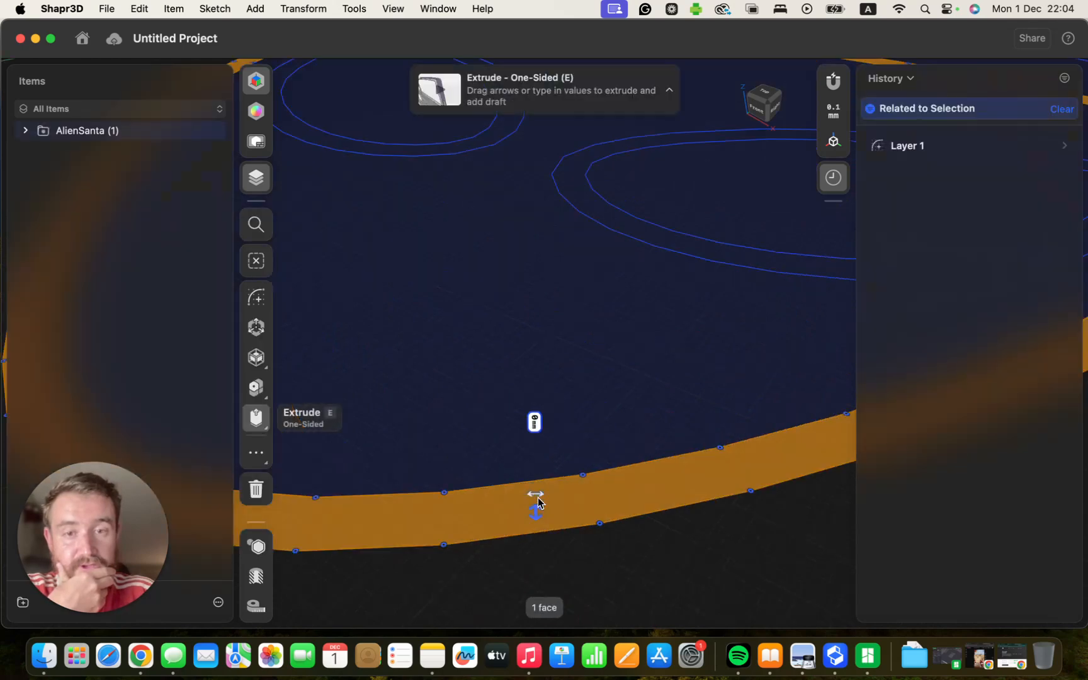
{"action": "scroll", "coordinate": [538, 501], "scroll_direction": "down", "scroll_amount": 8}
{"action": "left_click_drag", "start_coordinate": [541, 473], "coordinate": [537, 420]}
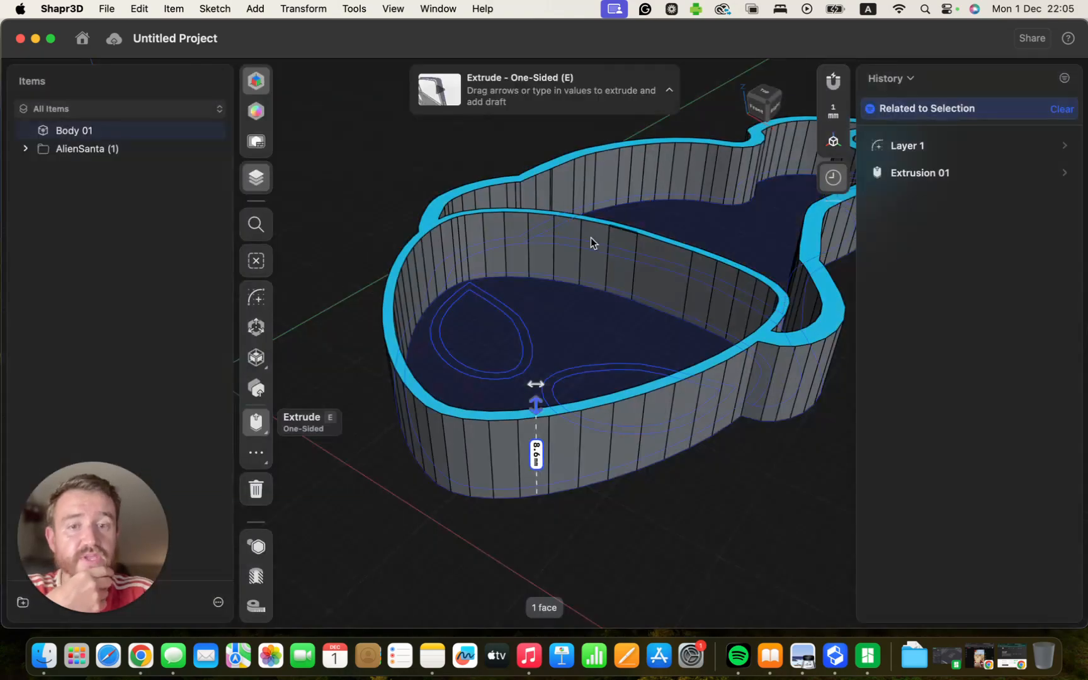
Close the gap at the brim's right joint with a line about 0.1 mm long from the open endpoint to the face outline
{"action": "right_click_drag", "start_coordinate": [471, 287], "coordinate": [448, 249]}
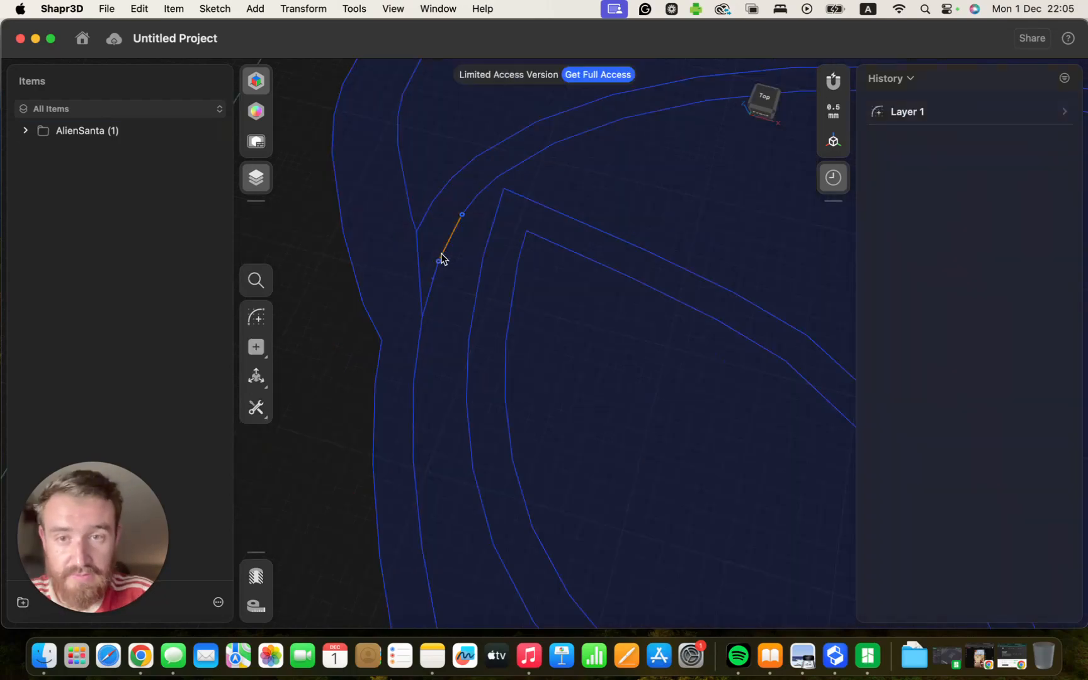
{"action": "left_click", "coordinate": [683, 163]}
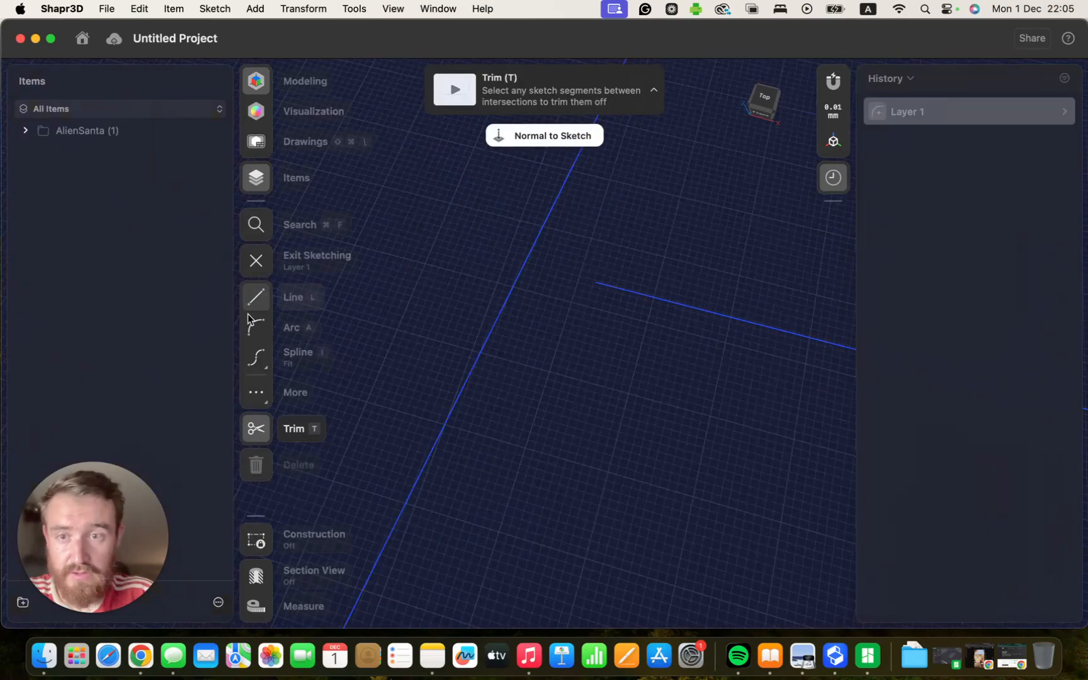
{"action": "left_click", "coordinate": [256, 296]}
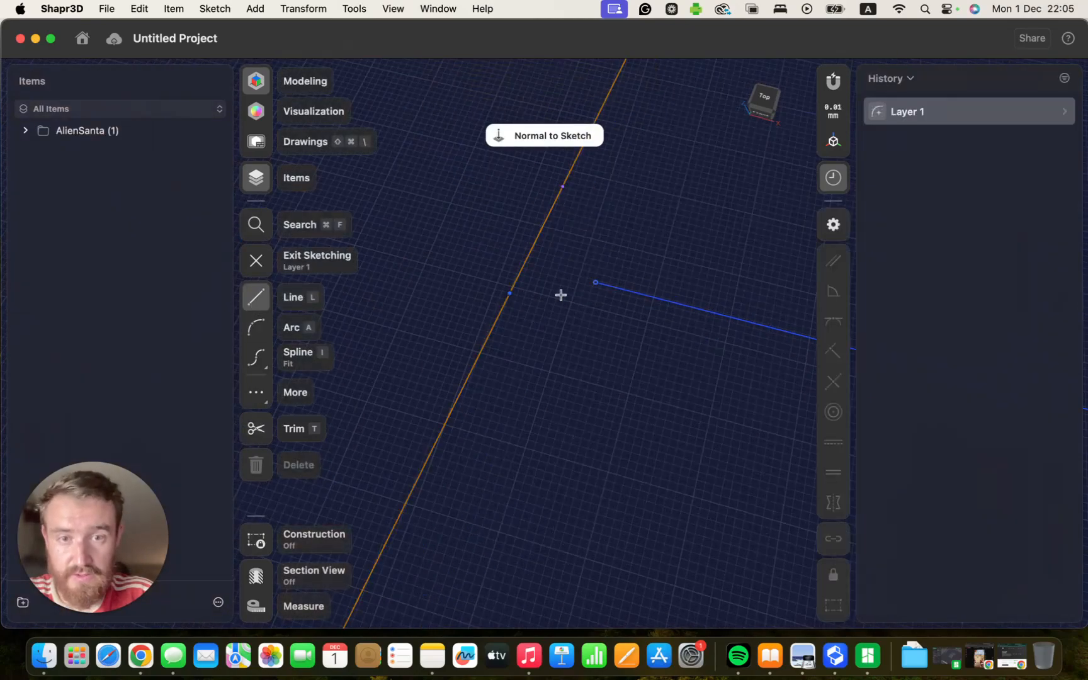
{"action": "left_click", "coordinate": [597, 282]}
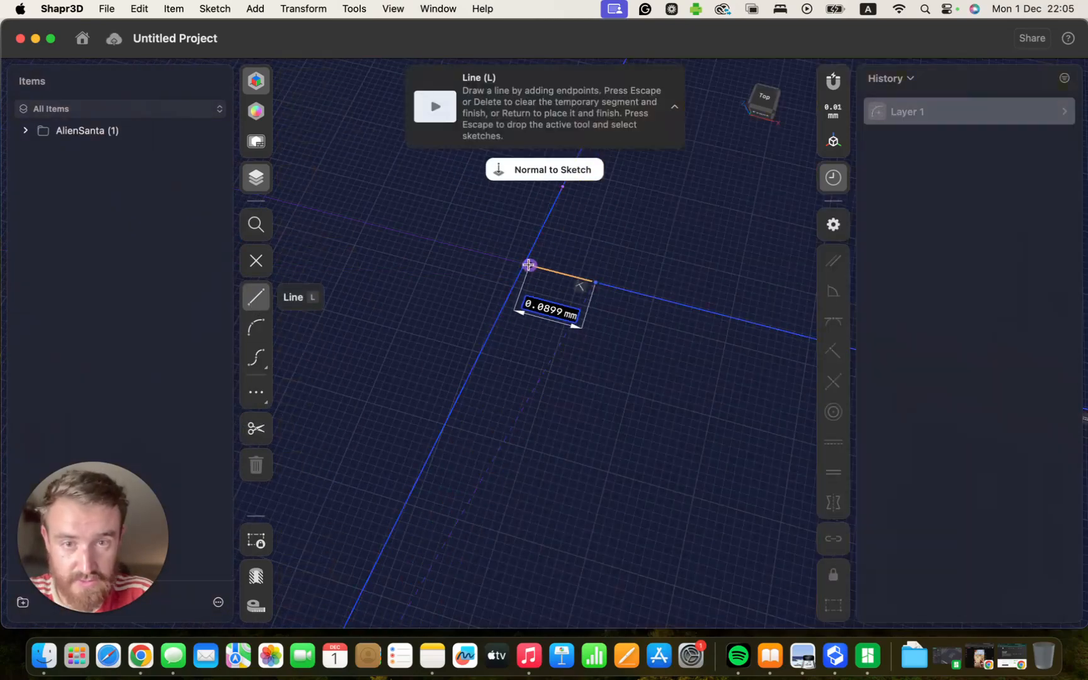
{"action": "left_click", "coordinate": [524, 262]}
{"action": "scroll", "coordinate": [588, 327], "scroll_direction": "down", "scroll_amount": 15}
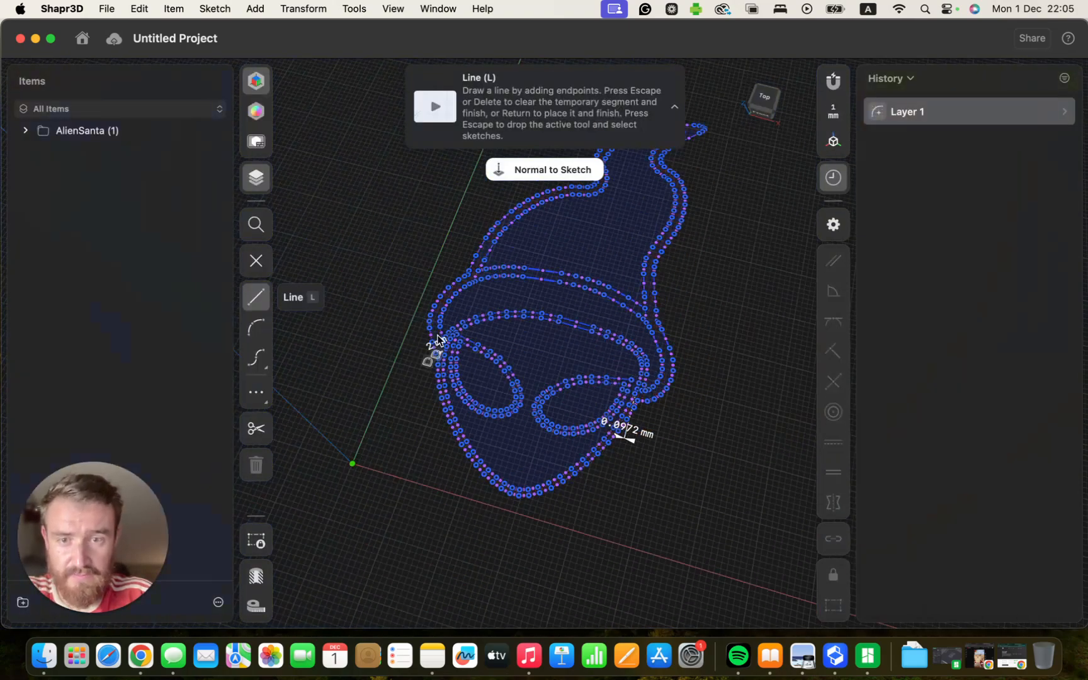
Check that the outer outline band is a separate closed profile at the brim joints and exit the sketch
{"action": "scroll", "coordinate": [435, 341], "scroll_direction": "up", "scroll_amount": 10}
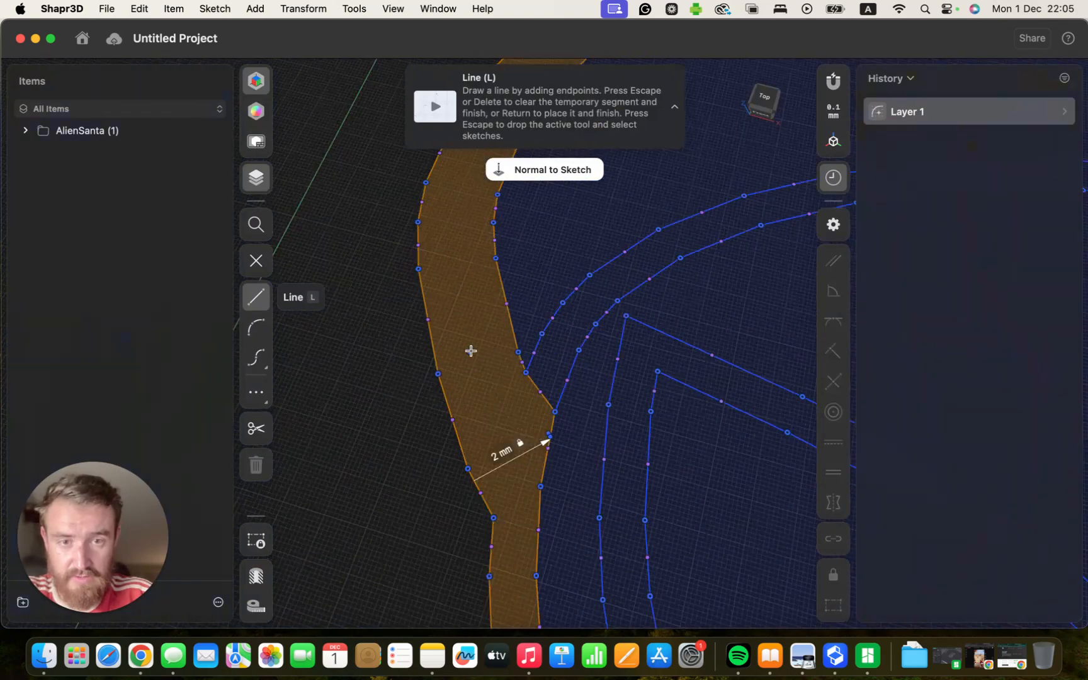
{"action": "scroll", "coordinate": [471, 351], "scroll_direction": "down", "scroll_amount": 10}
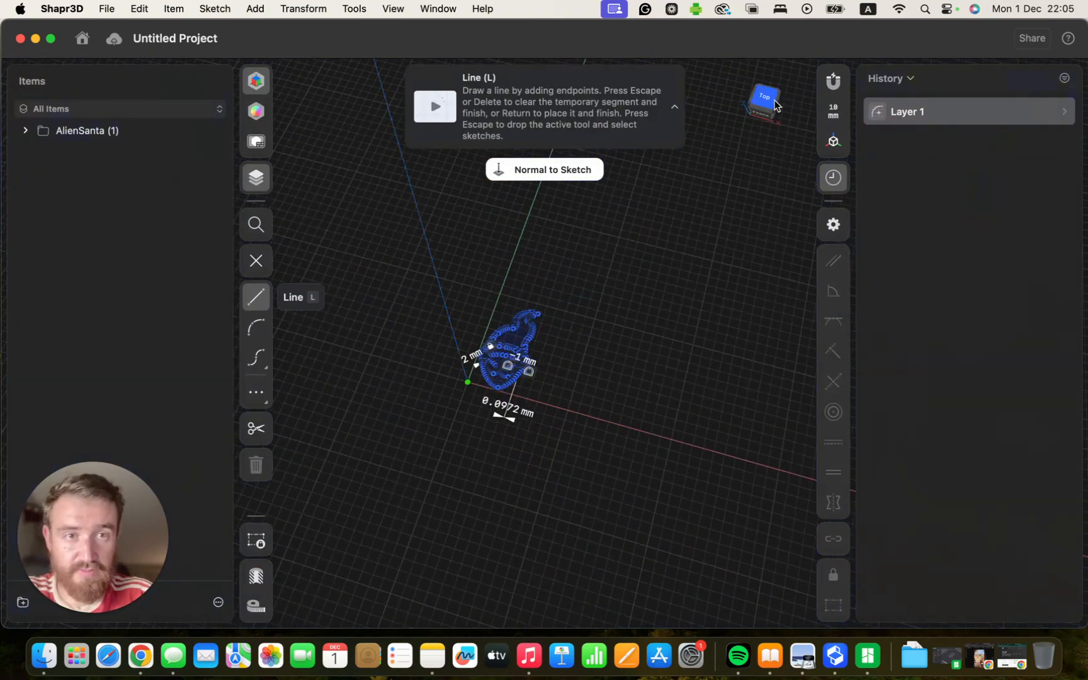
{"action": "key", "text": "Escape"}
{"action": "right_click_drag", "start_coordinate": [573, 387], "coordinate": [554, 329]}
{"action": "scroll", "coordinate": [554, 330], "scroll_direction": "up", "scroll_amount": 8}
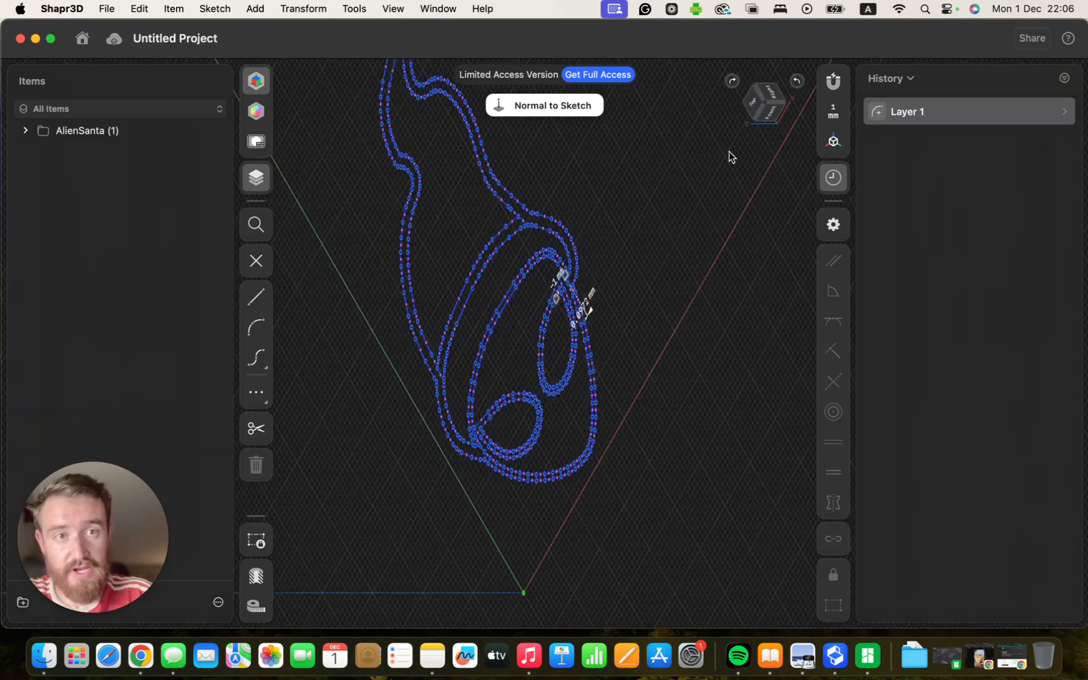
{"action": "left_click", "coordinate": [773, 108]}
{"action": "scroll", "coordinate": [532, 312], "scroll_direction": "up", "scroll_amount": 5}
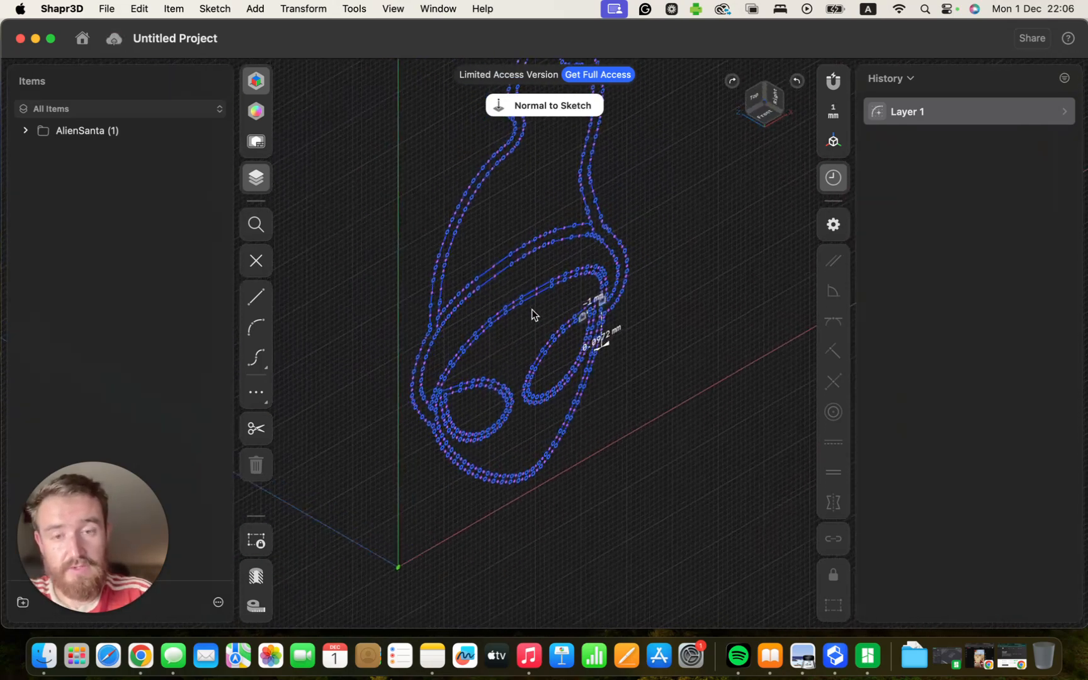
{"action": "mouse_move", "coordinate": [654, 275]}
{"action": "right_mouse_down"}
{"action": "mouse_move", "coordinate": [730, 250]}
{"action": "mouse_move", "coordinate": [761, 263]}
{"action": "mouse_move", "coordinate": [714, 287]}
{"action": "mouse_move", "coordinate": [722, 280]}
{"action": "right_mouse_up"}
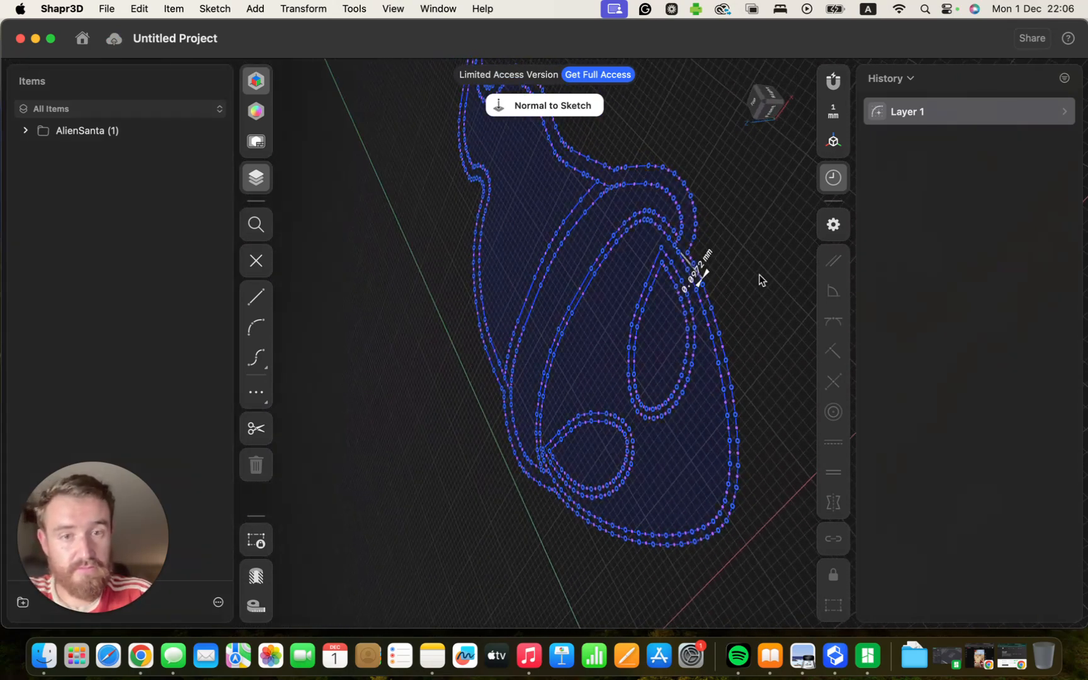
{"action": "left_click", "coordinate": [756, 102]}
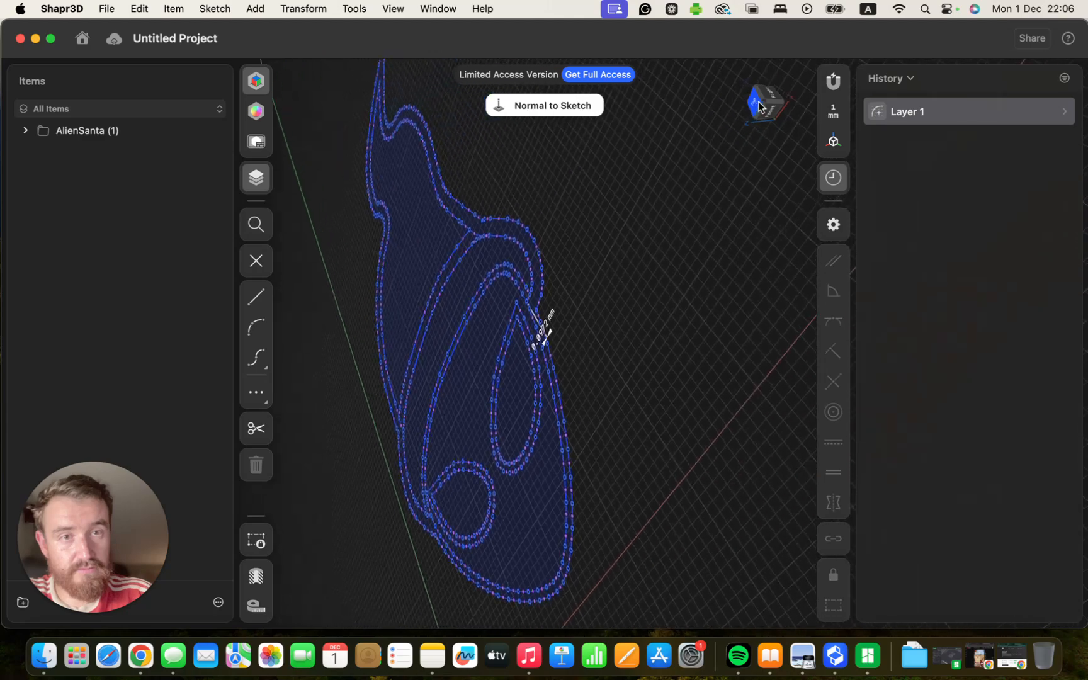
{"action": "scroll", "coordinate": [646, 269], "scroll_direction": "up", "scroll_amount": 3}
{"action": "scroll", "coordinate": [634, 281], "scroll_direction": "down", "scroll_amount": 8}
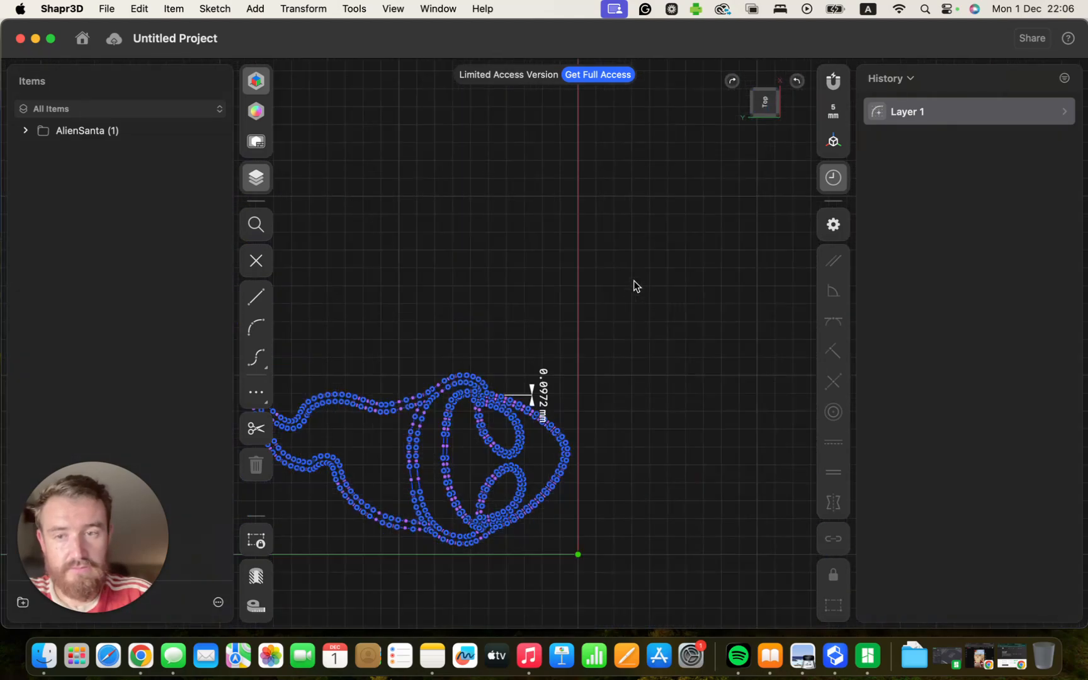
{"action": "key", "text": "Escape"}
Extrude the outer outline band of the face and hat 10 mm upward, and clear the selection
{"action": "middle_click_drag", "start_coordinate": [656, 370], "coordinate": [783, 220]}
{"action": "left_click", "coordinate": [779, 116]}
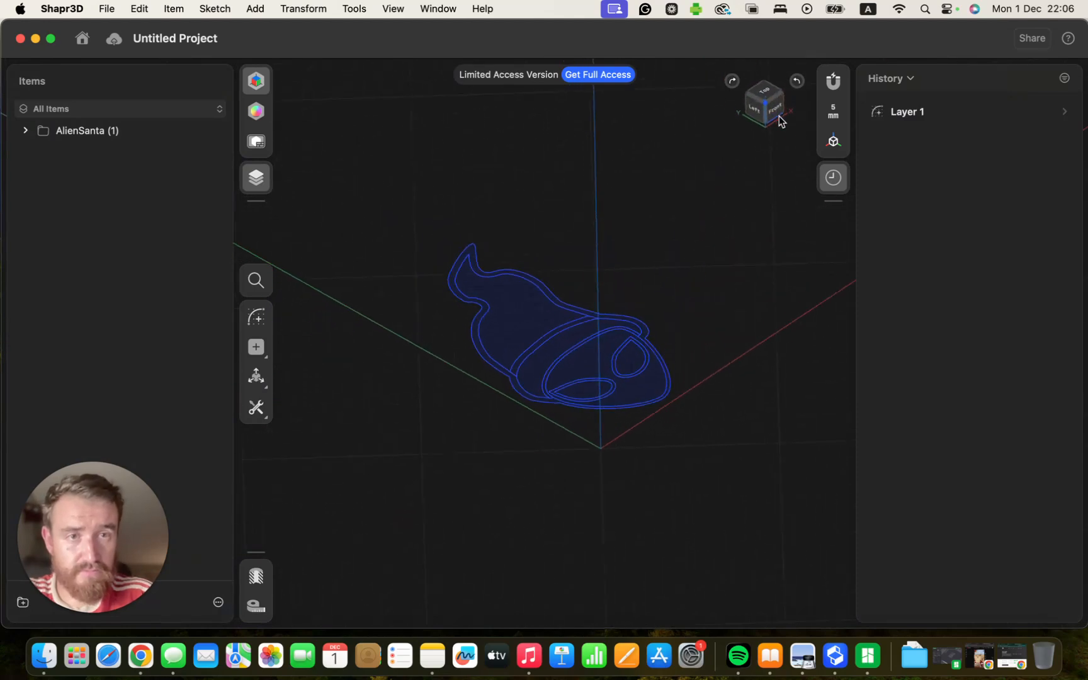
{"action": "scroll", "coordinate": [603, 417], "scroll_direction": "down", "scroll_amount": 2}
{"action": "scroll", "coordinate": [598, 416], "scroll_direction": "up", "scroll_amount": 5}
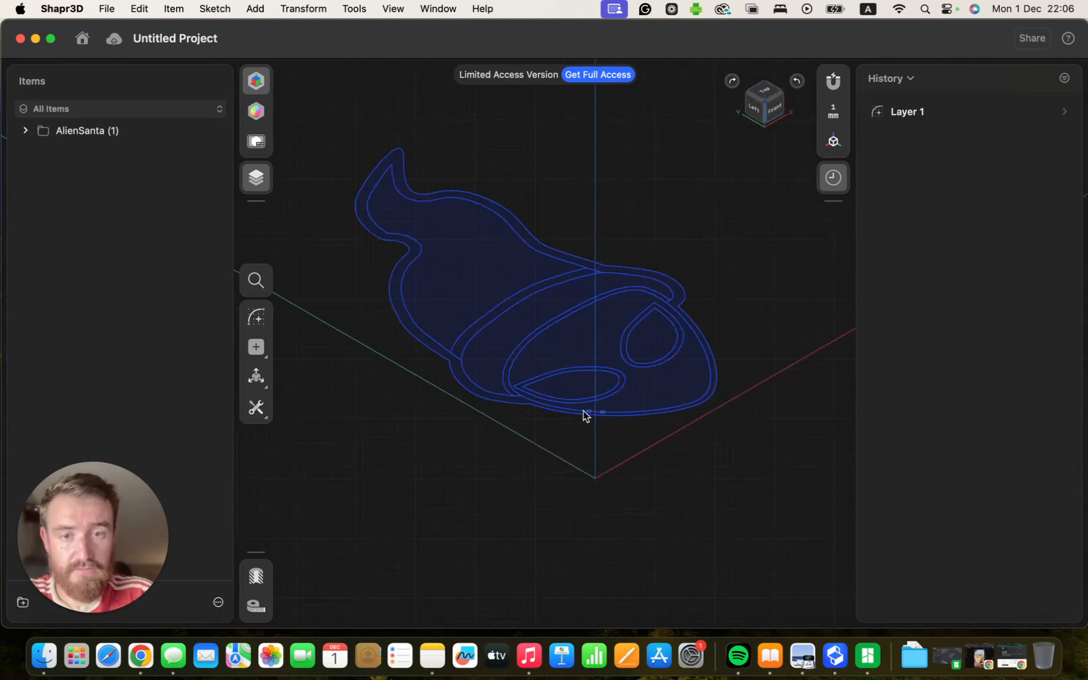
{"action": "left_click", "coordinate": [467, 388]}
{"action": "scroll", "coordinate": [466, 391], "scroll_direction": "up", "scroll_amount": 5}
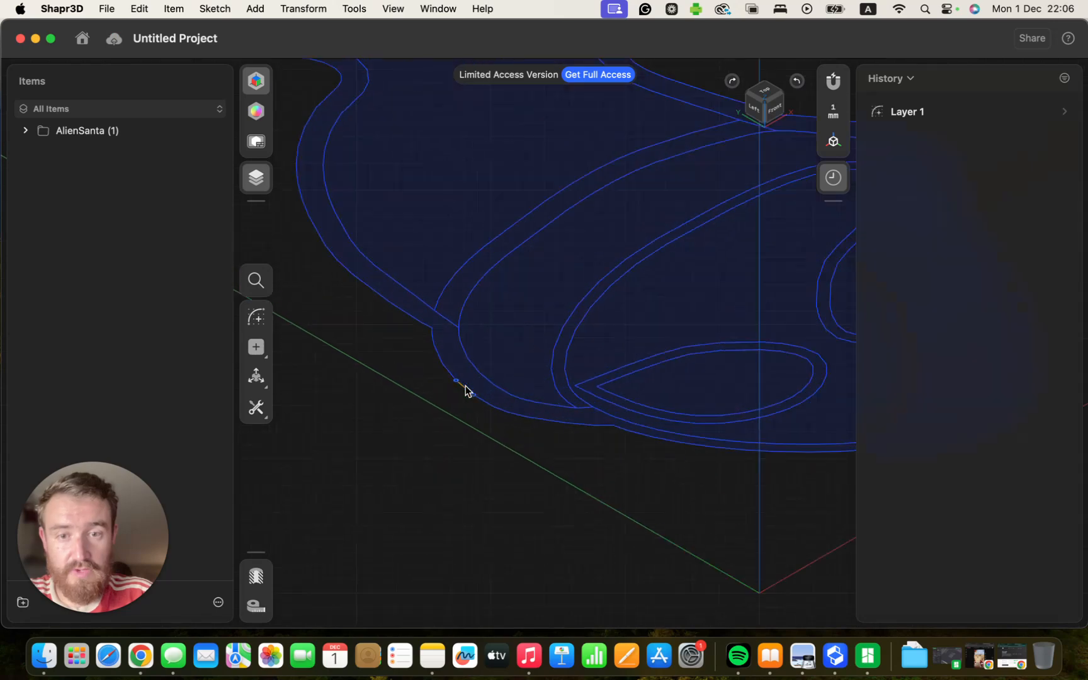
{"action": "left_click", "coordinate": [472, 385]}
{"action": "scroll", "coordinate": [480, 384], "scroll_direction": "down", "scroll_amount": 5}
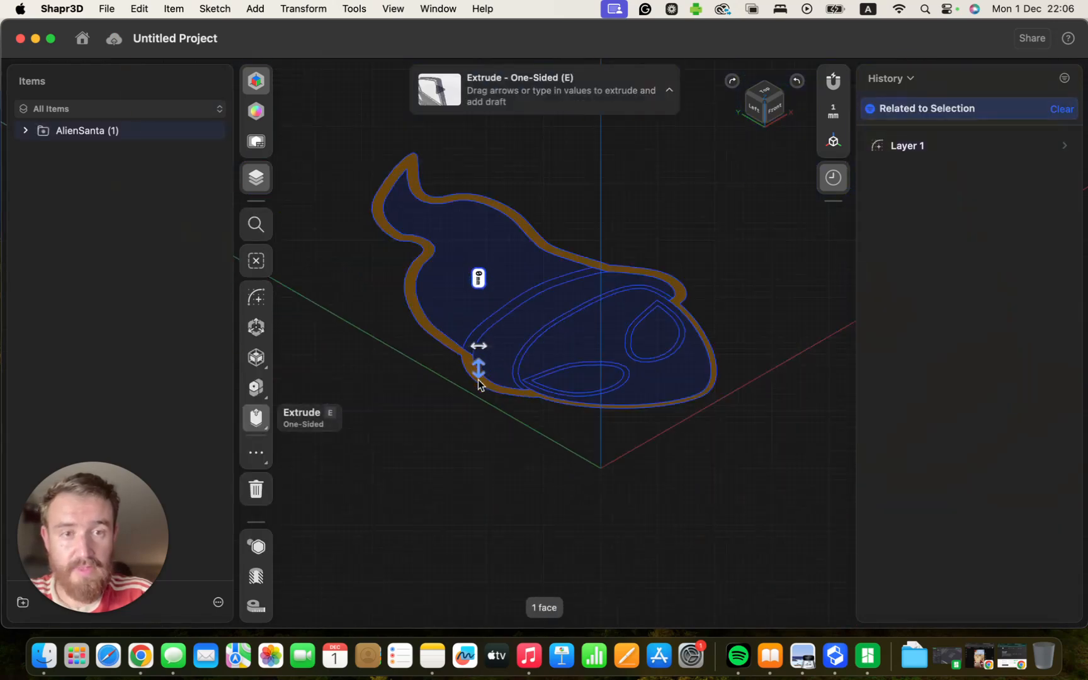
{"action": "left_click_drag", "start_coordinate": [480, 371], "coordinate": [484, 336]}
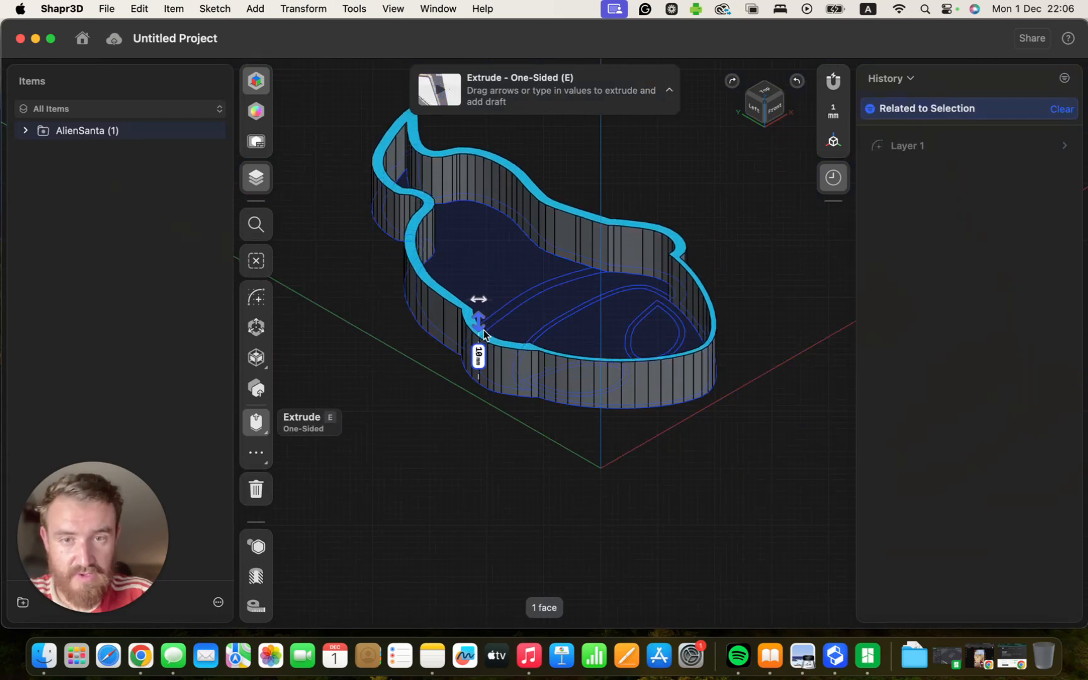
{"action": "scroll", "coordinate": [543, 294], "scroll_direction": "down", "scroll_amount": 3}
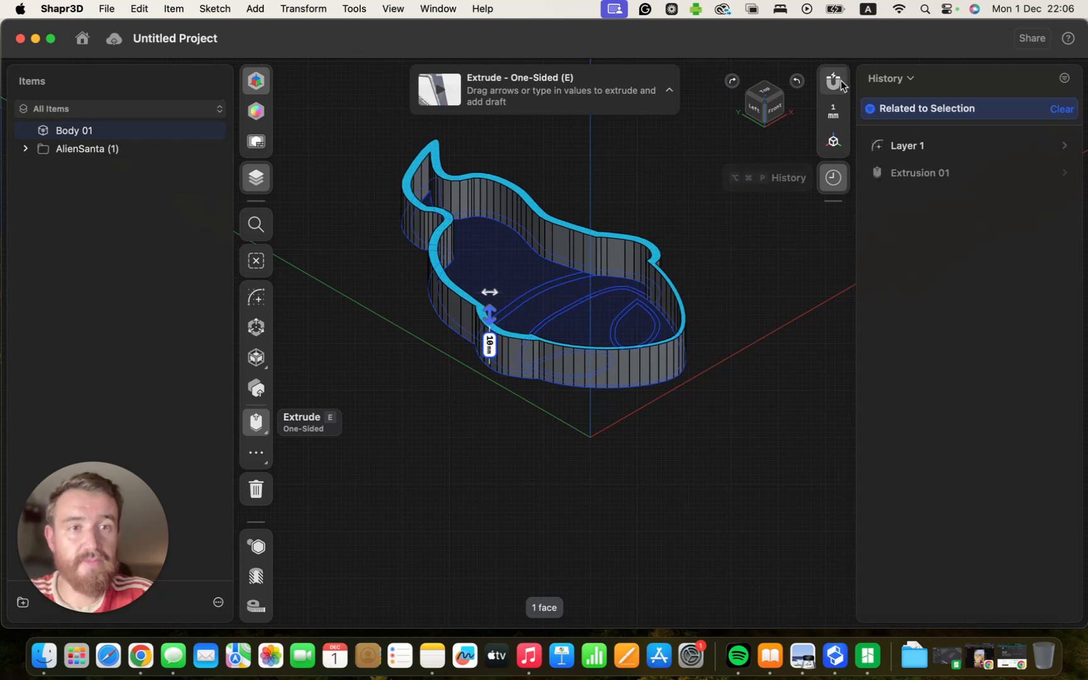
{"action": "left_click", "coordinate": [755, 103]}
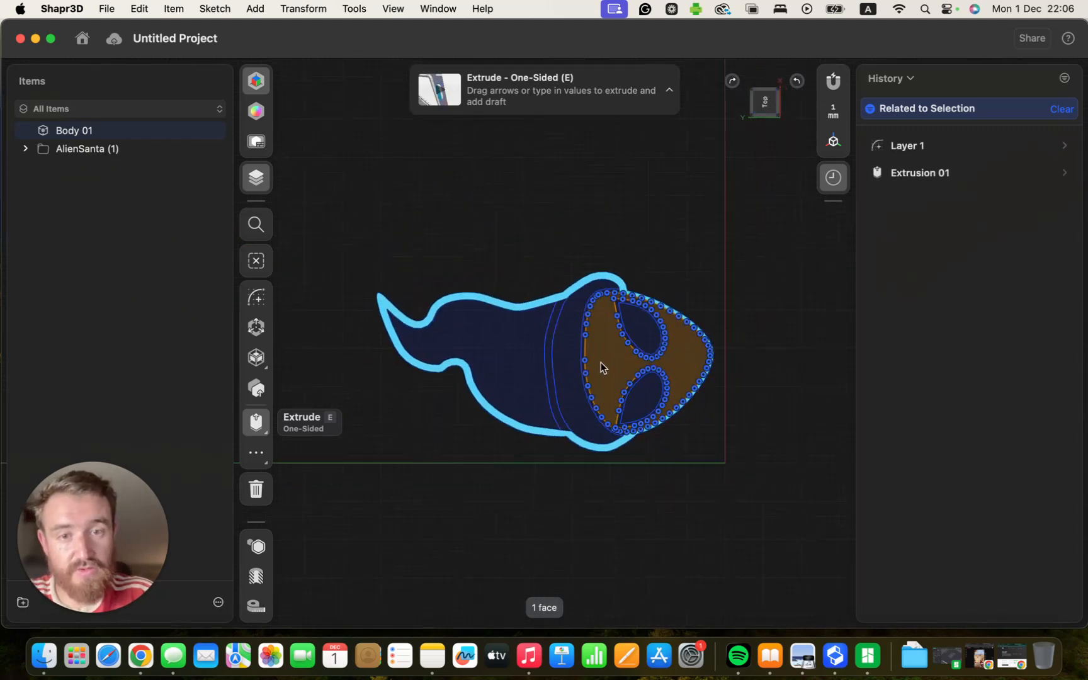
{"action": "scroll", "coordinate": [601, 363], "scroll_direction": "up", "scroll_amount": 5}
{"action": "key", "text": "Escape"}
Extrude the two curved brim bands and both eye rings together 6 mm upward, and clear the selection
{"action": "middle_click_drag", "start_coordinate": [628, 369], "coordinate": [619, 327]}
{"action": "right_click_drag", "start_coordinate": [618, 328], "coordinate": [502, 275]}
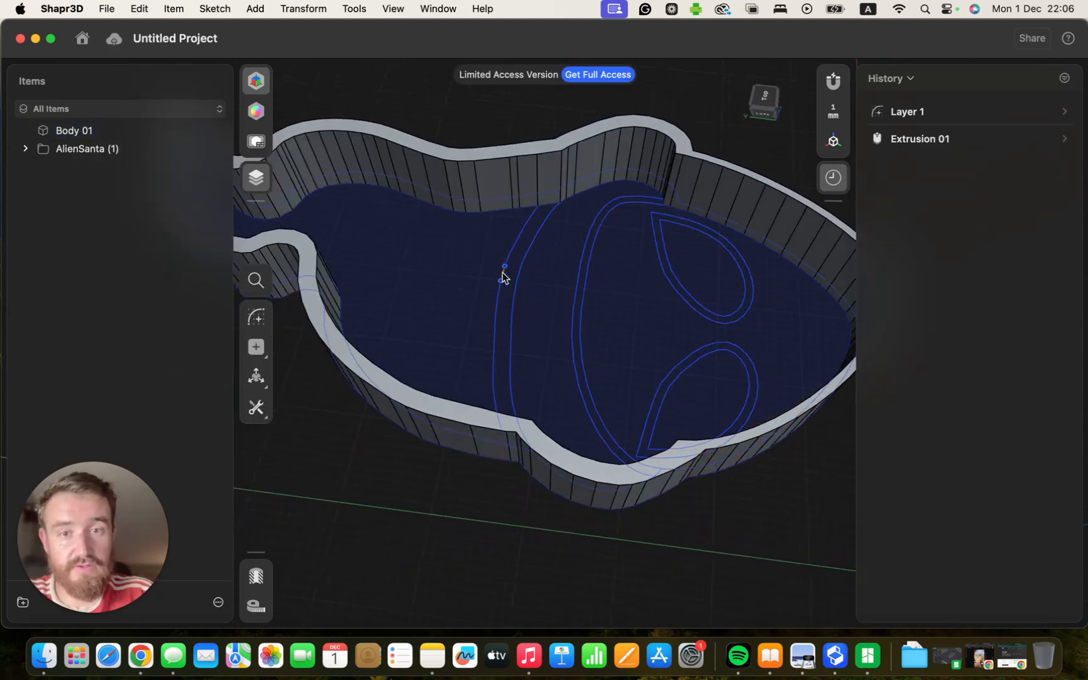
{"action": "left_click", "coordinate": [510, 277]}
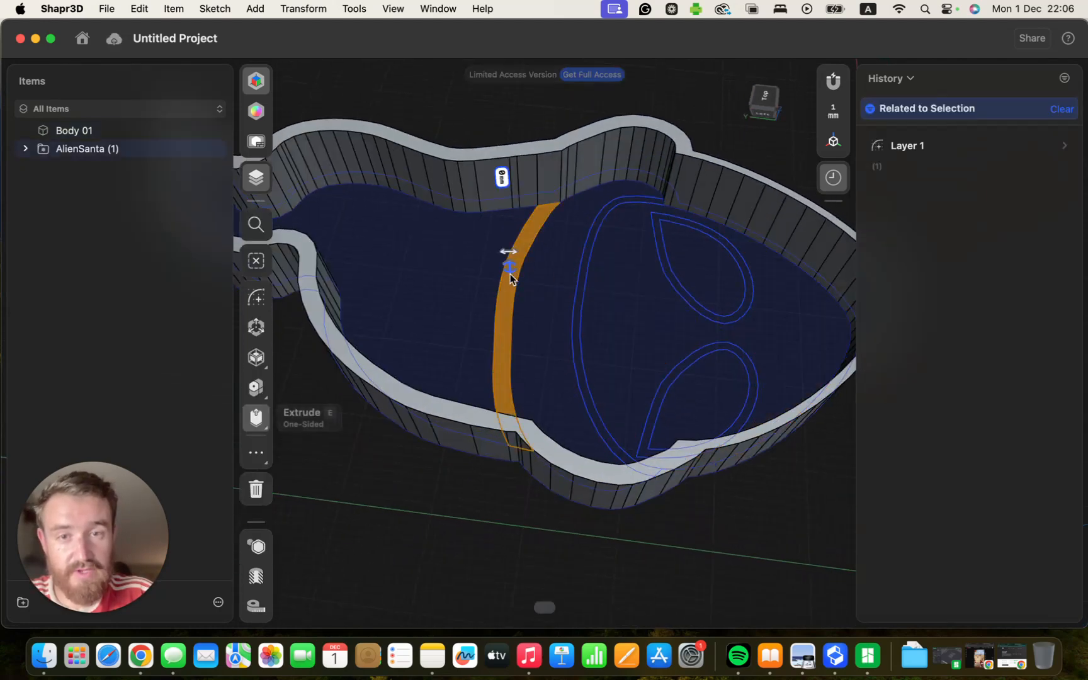
{"action": "left_click", "coordinate": [578, 305]}
{"action": "left_click", "coordinate": [505, 306]}
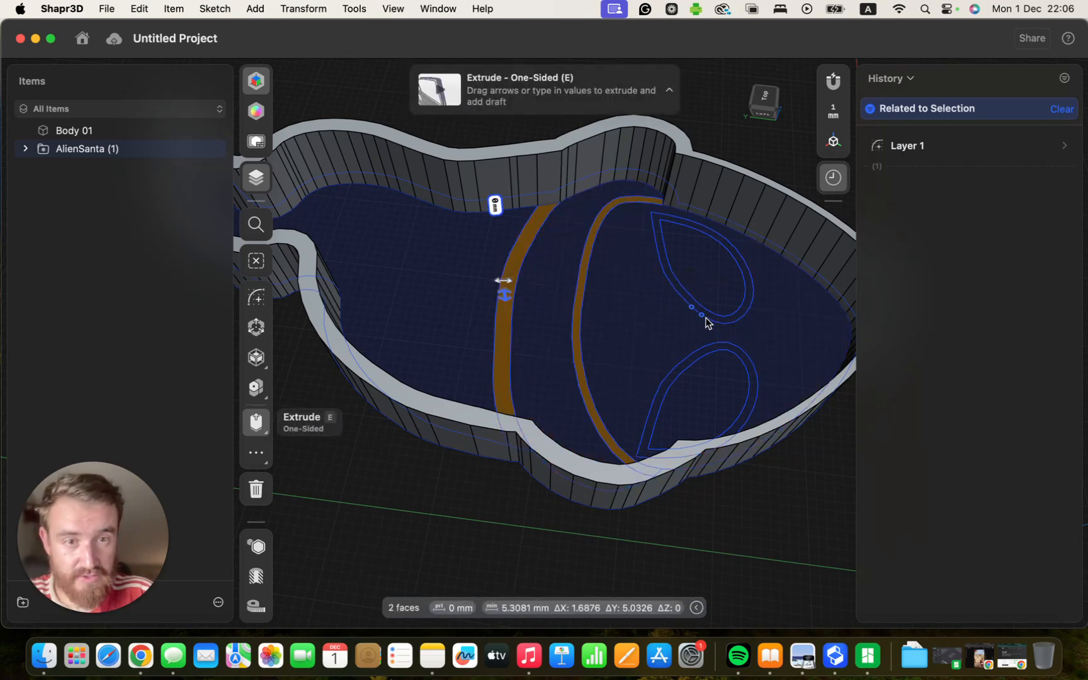
{"action": "scroll", "coordinate": [702, 316], "scroll_direction": "up", "scroll_amount": 3}
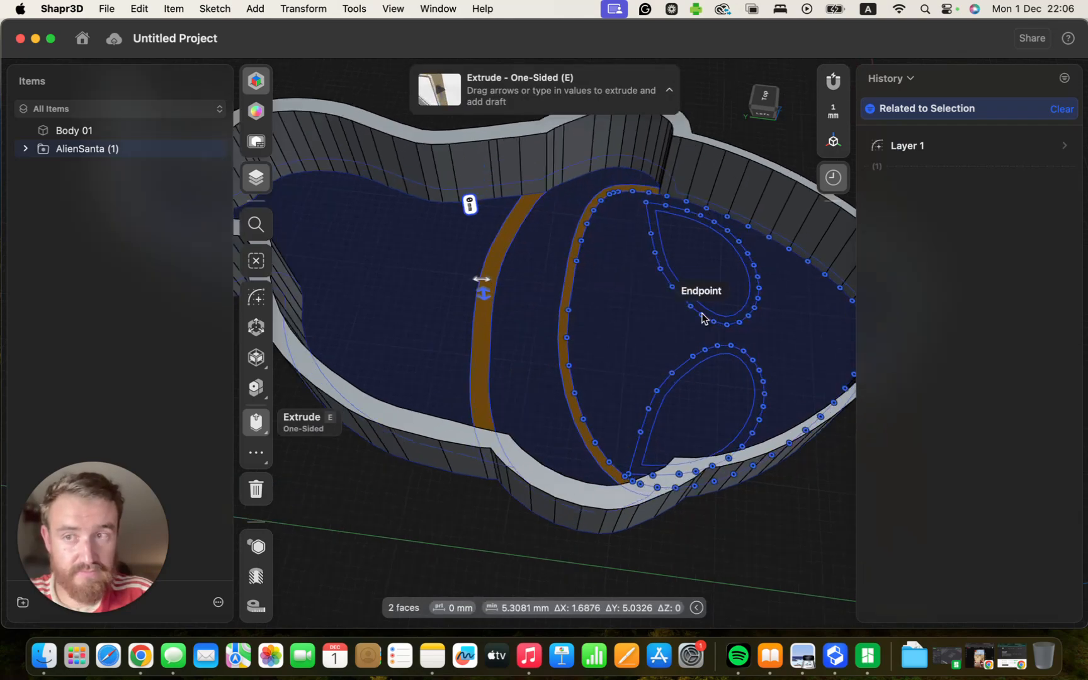
{"action": "scroll", "coordinate": [703, 311], "scroll_direction": "down", "scroll_amount": 2}
{"action": "scroll", "coordinate": [706, 317], "scroll_direction": "up", "scroll_amount": 5}
{"action": "left_click", "coordinate": [711, 313]}
{"action": "left_click", "coordinate": [730, 392]}
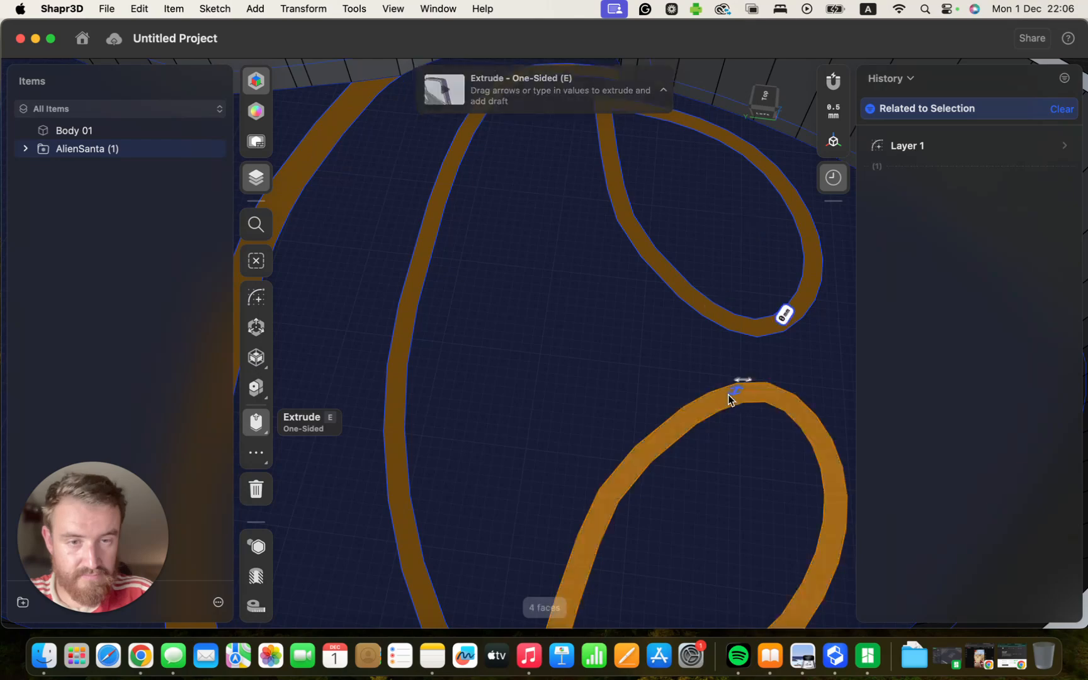
{"action": "scroll", "coordinate": [641, 373], "scroll_direction": "down", "scroll_amount": 3}
{"action": "scroll", "coordinate": [640, 366], "scroll_direction": "down", "scroll_amount": 3}
{"action": "right_click_drag", "start_coordinate": [590, 329], "coordinate": [648, 385]}
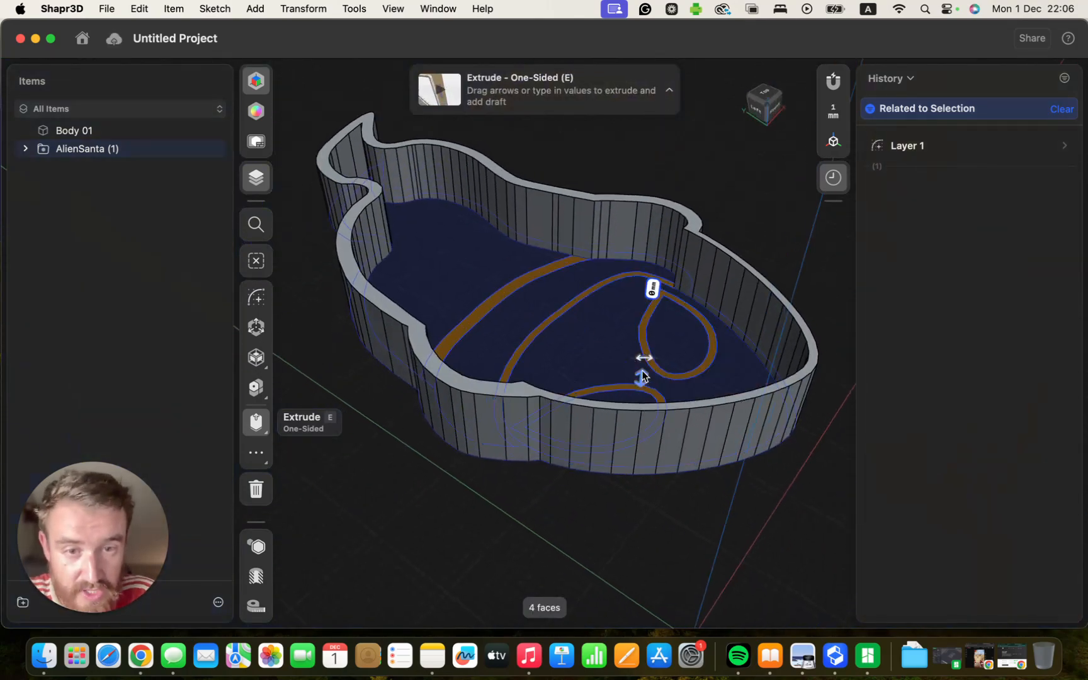
{"action": "left_click_drag", "start_coordinate": [645, 370], "coordinate": [649, 354]}
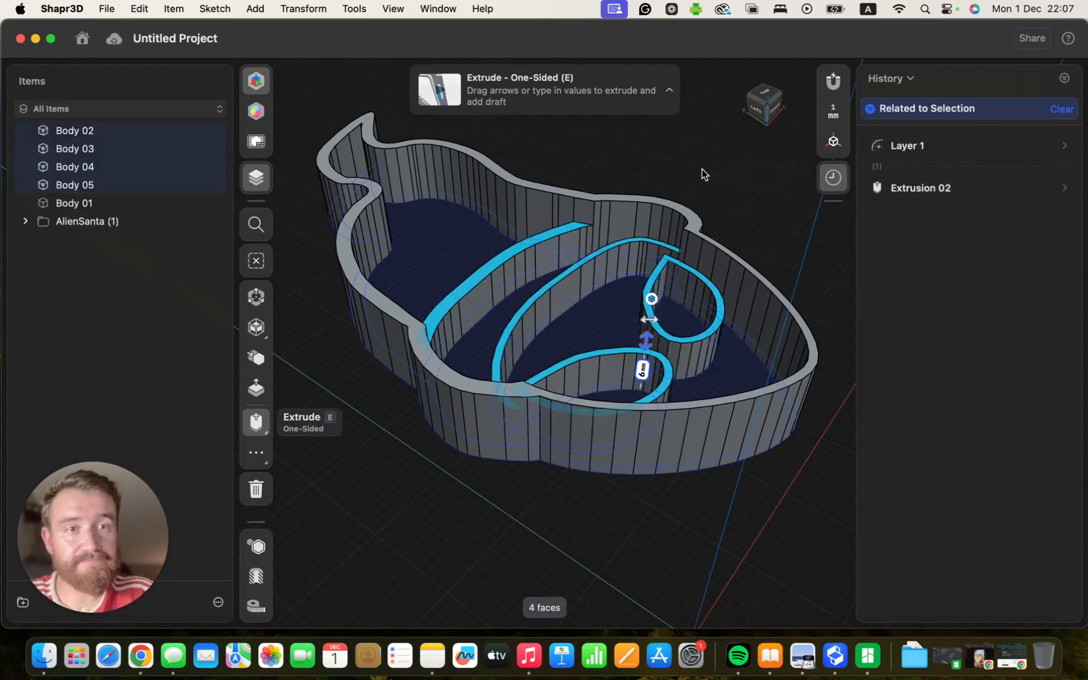
{"action": "left_click", "coordinate": [736, 154]}
Sketch a line about 33 mm long across both eyes, from the left eye's outer side to the face outline on the right
{"action": "right_click_drag", "start_coordinate": [707, 146], "coordinate": [657, 200]}
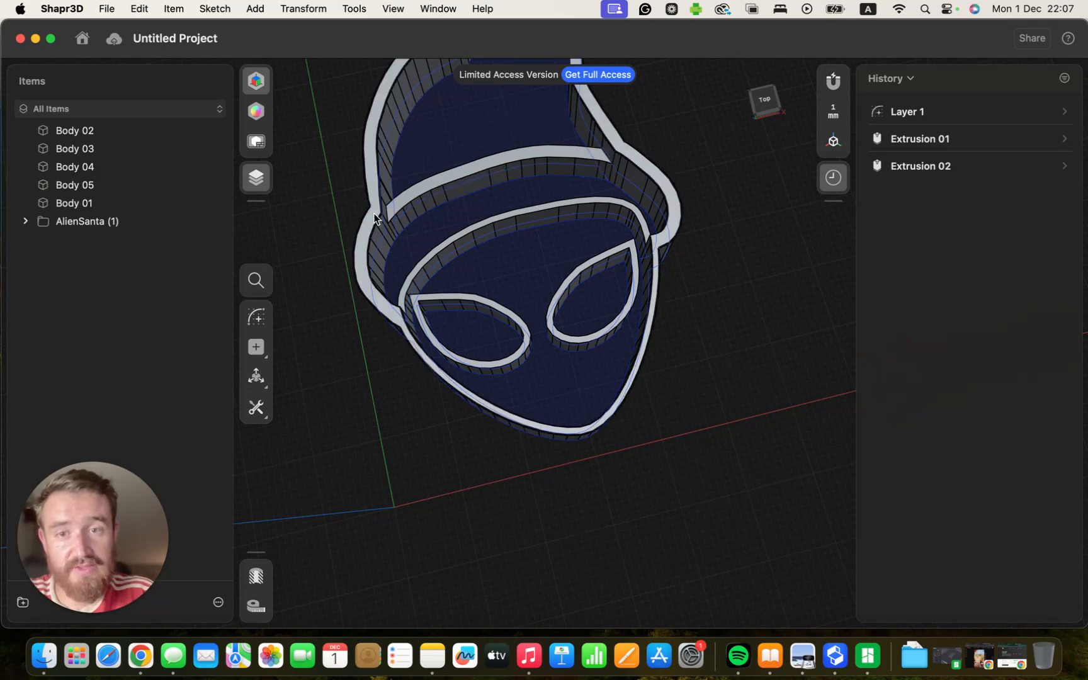
{"action": "left_click", "coordinate": [599, 228]}
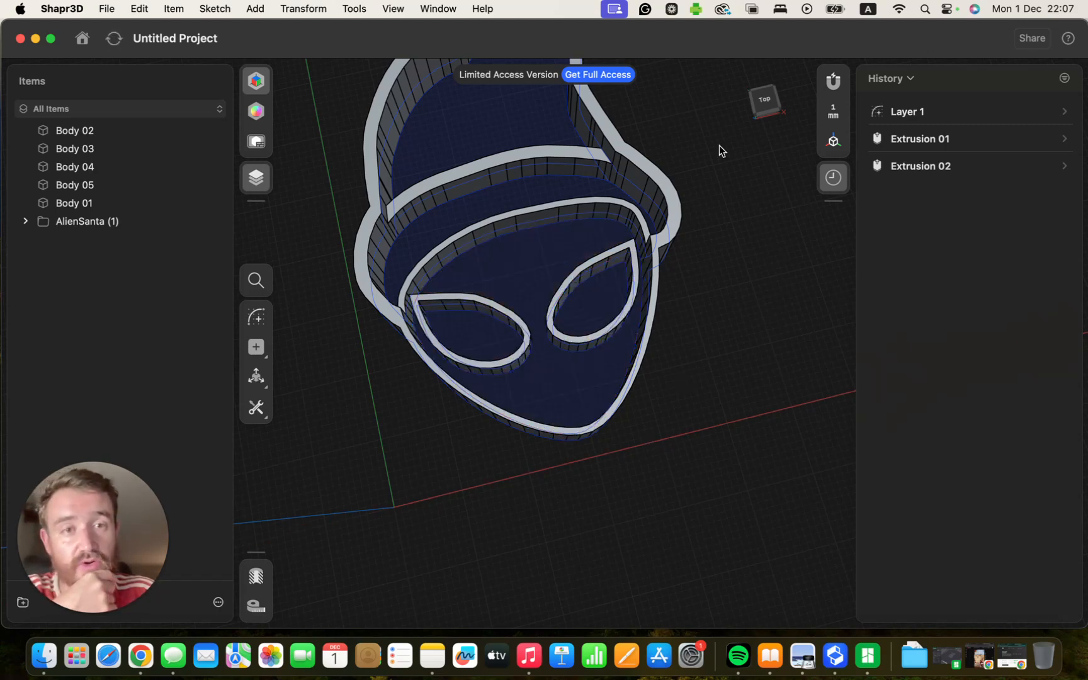
{"action": "left_click", "coordinate": [524, 271]}
{"action": "left_click", "coordinate": [718, 337]}
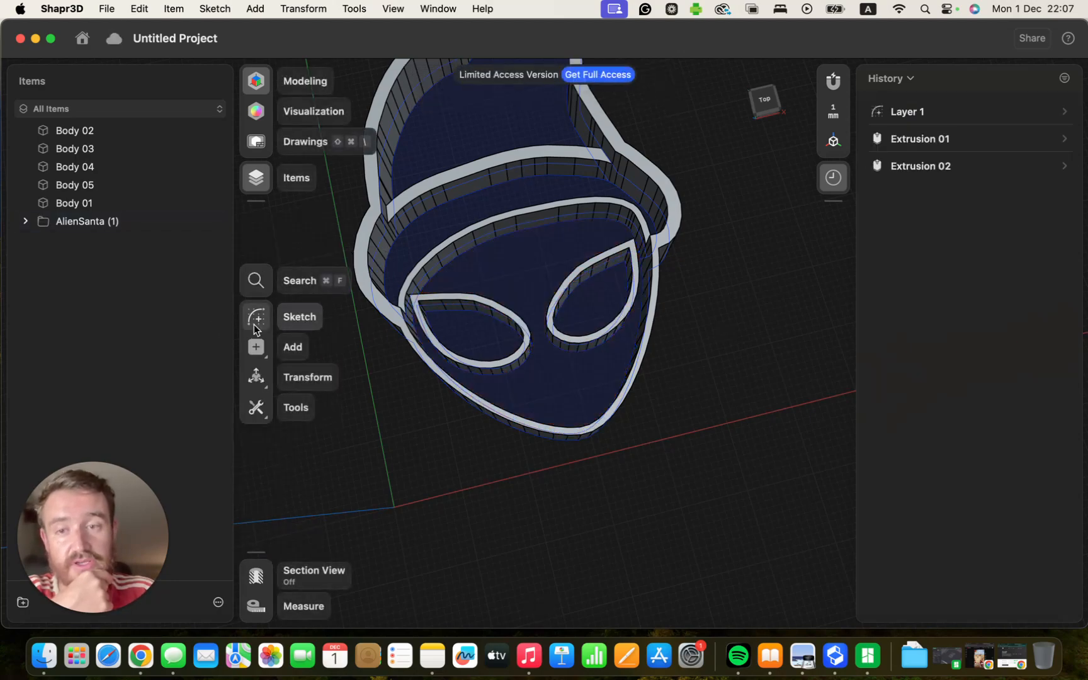
{"action": "key", "text": "l"}
{"action": "left_click", "coordinate": [512, 289]}
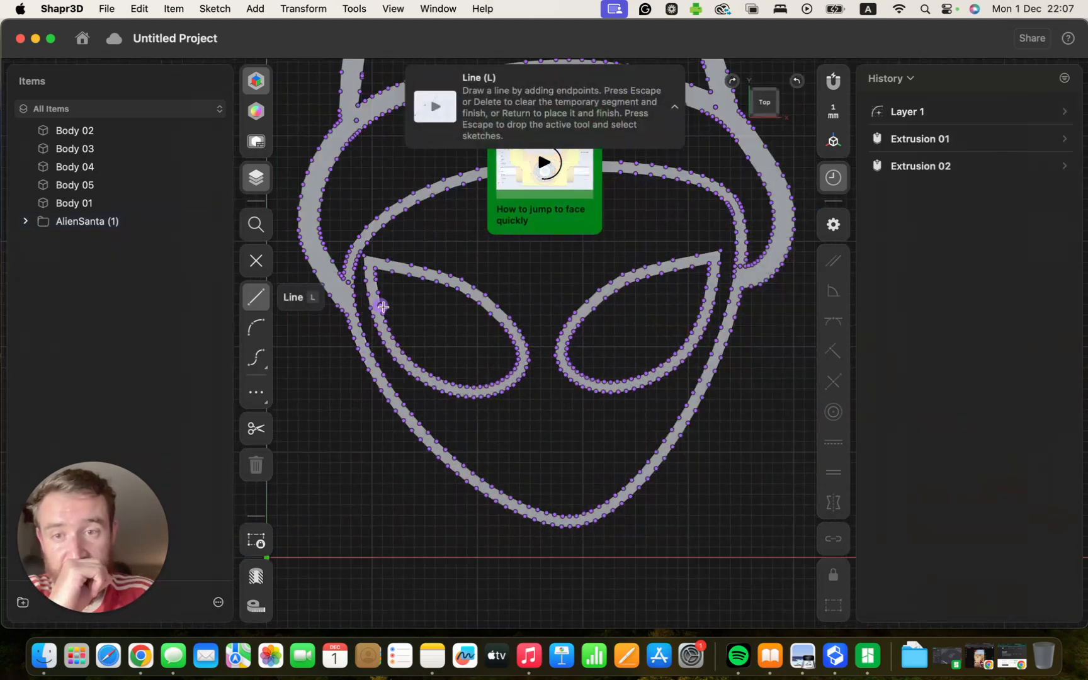
{"action": "left_click", "coordinate": [380, 305]}
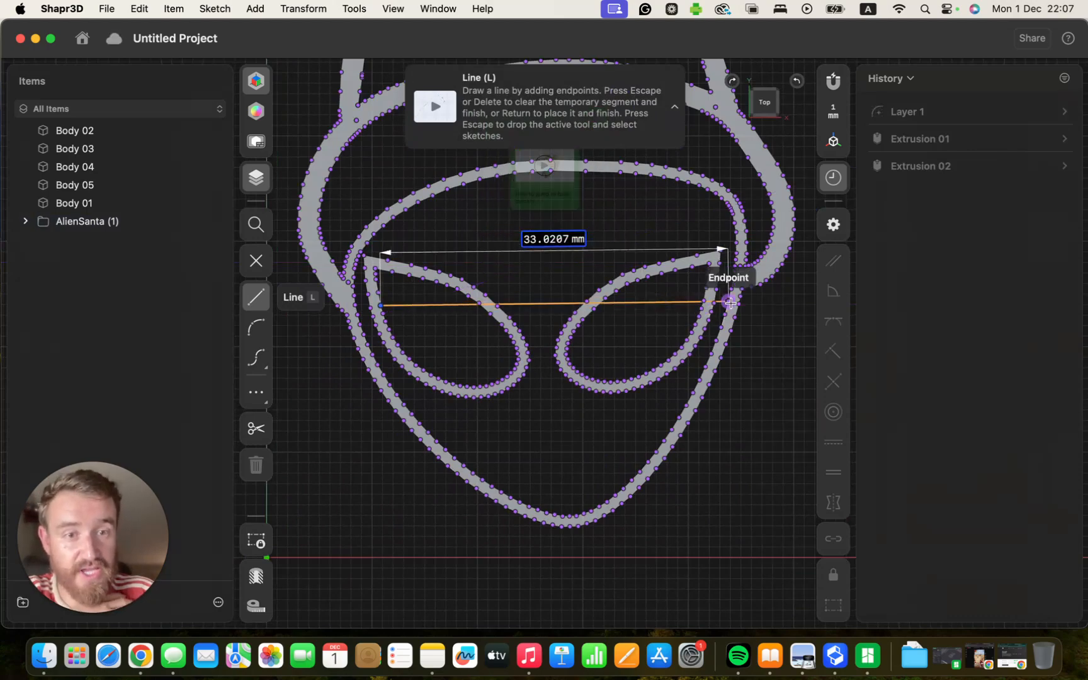
{"action": "left_click", "coordinate": [729, 302]}
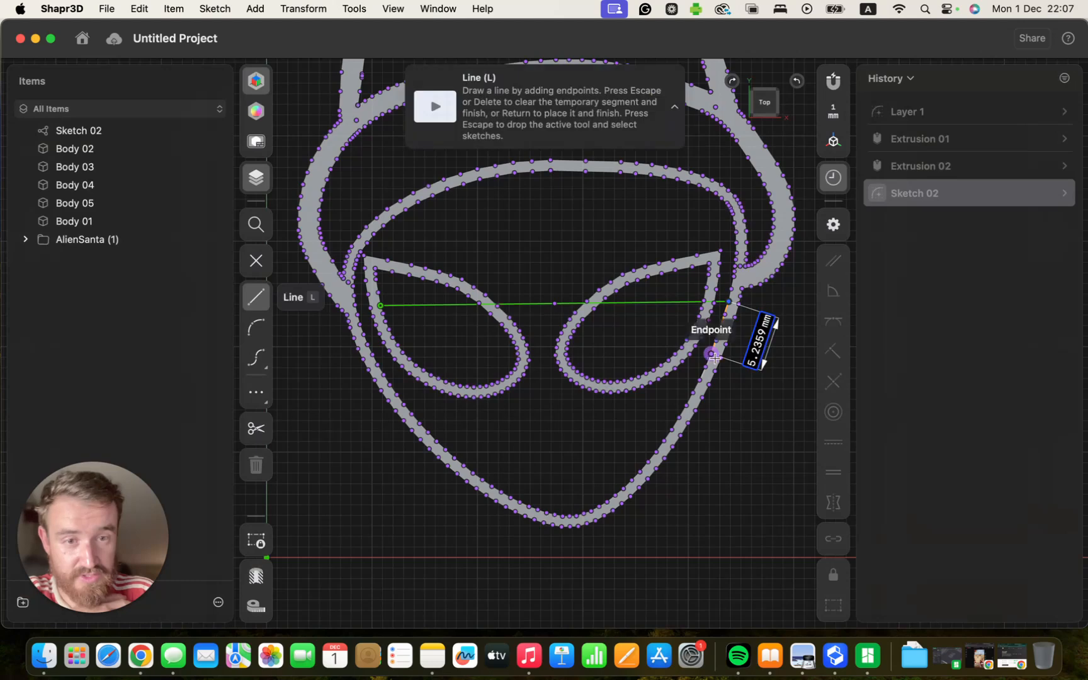
Close the crossbar with a right side about 5.2 mm long, a lower line, a left side and a segment back to the start; exit the sketch
{"action": "left_click", "coordinate": [720, 357]}
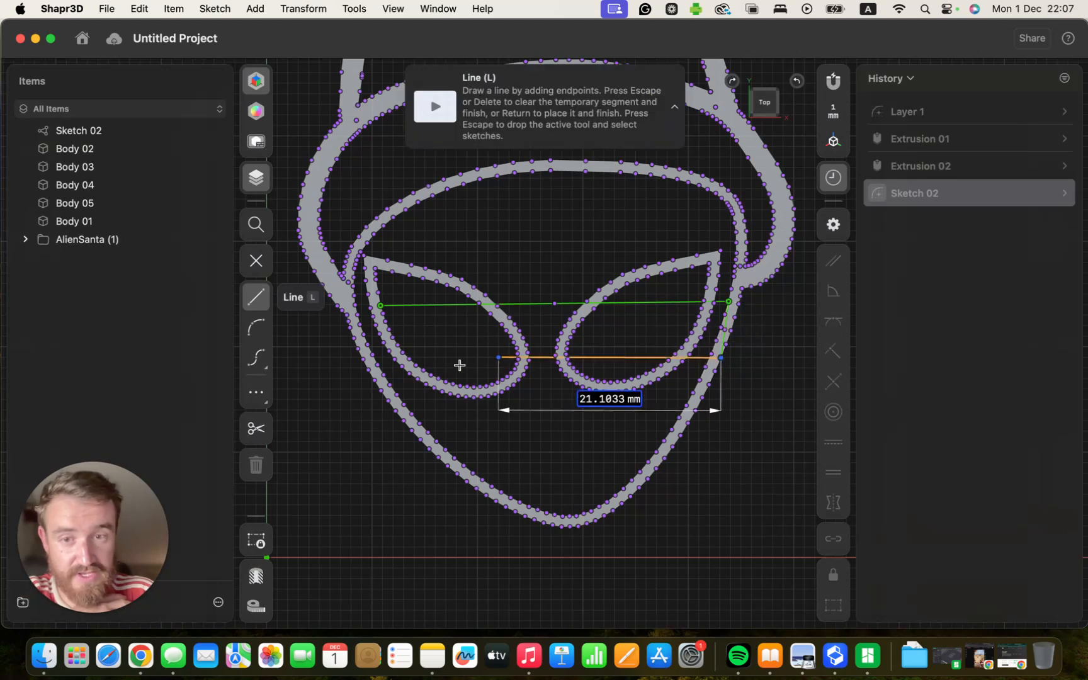
{"action": "left_click", "coordinate": [369, 360]}
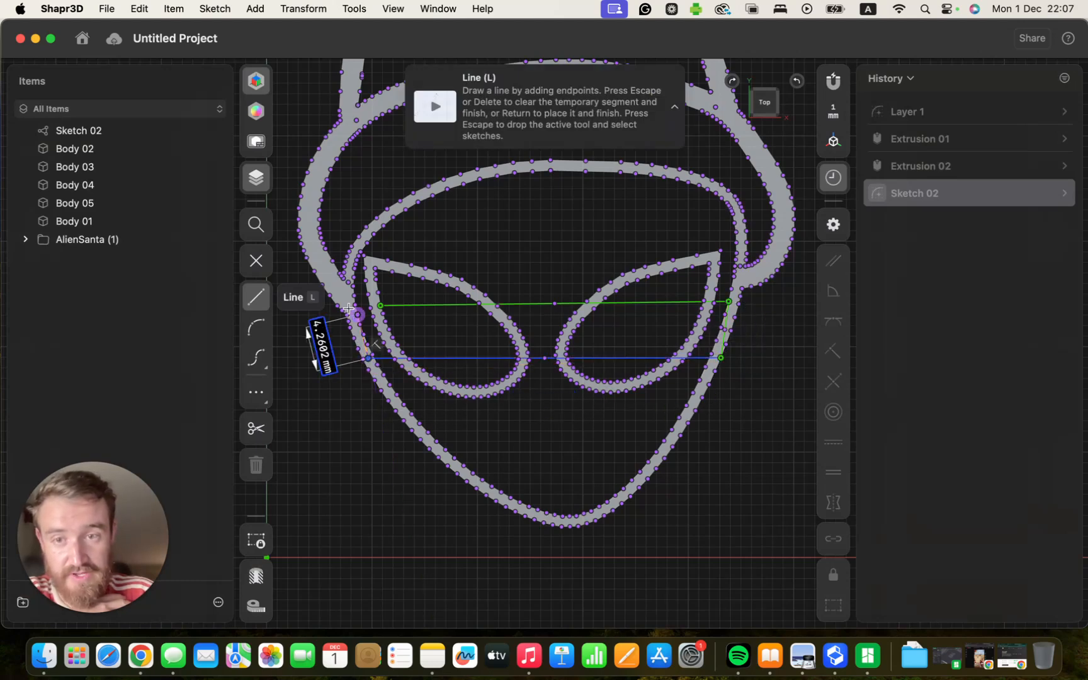
{"action": "left_click", "coordinate": [346, 306]}
{"action": "left_click", "coordinate": [381, 305]}
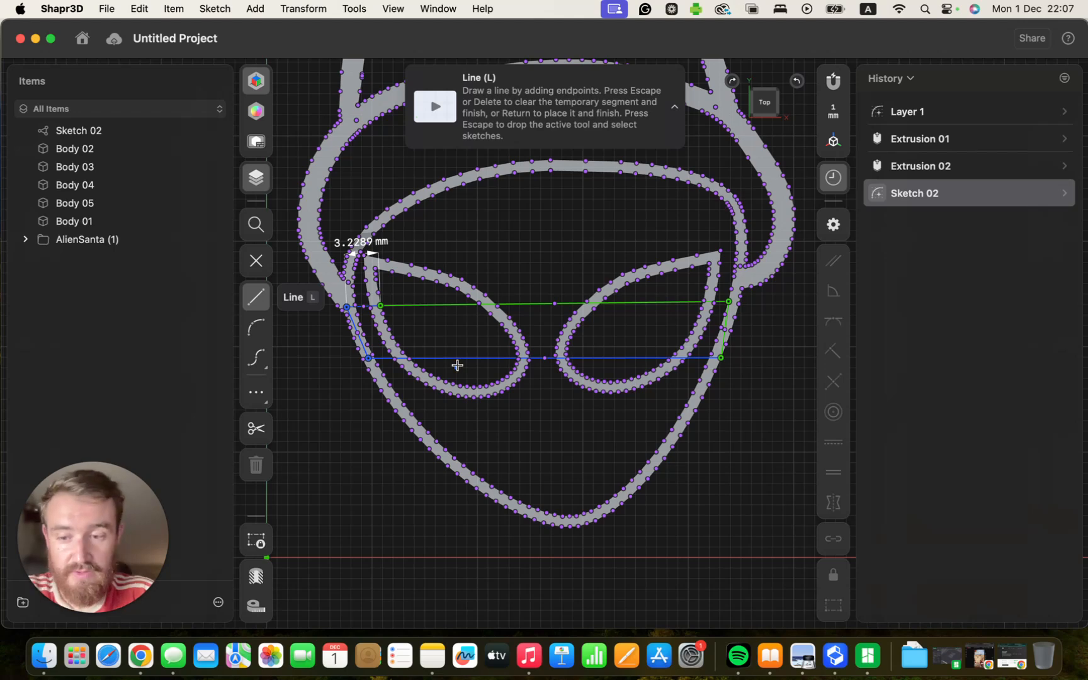
{"action": "key", "text": "Escape"}
{"action": "key", "text": "Escape"}
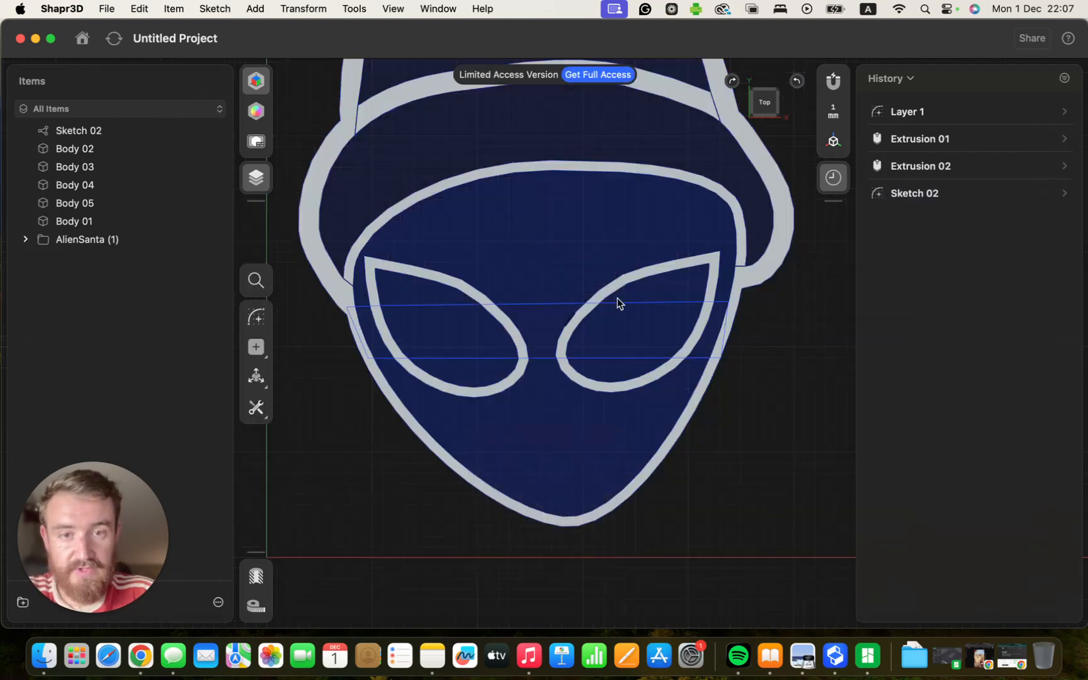
Examine the new crossbar sketch against the extruded eye rings and face outline from the side and from above
{"action": "left_click_drag", "start_coordinate": [774, 112], "coordinate": [432, 381]}
{"action": "scroll", "coordinate": [427, 403], "scroll_direction": "left", "scroll_amount": 5}
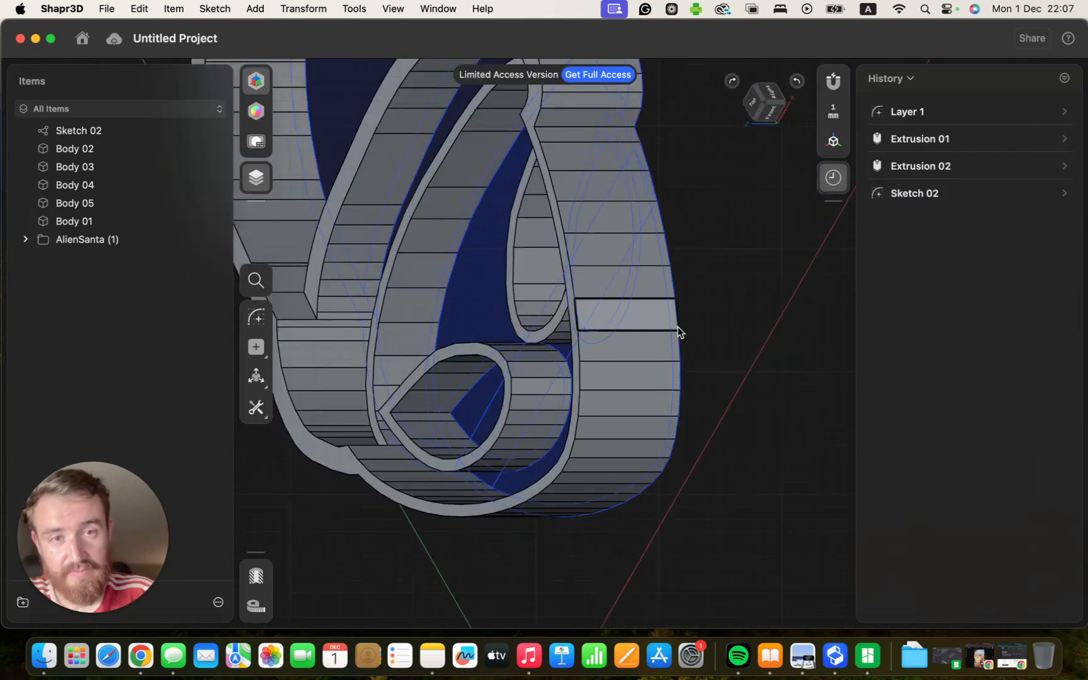
{"action": "scroll", "coordinate": [785, 293], "scroll_direction": "down", "scroll_amount": 5}
{"action": "right_click_drag", "start_coordinate": [799, 302], "coordinate": [706, 90]}
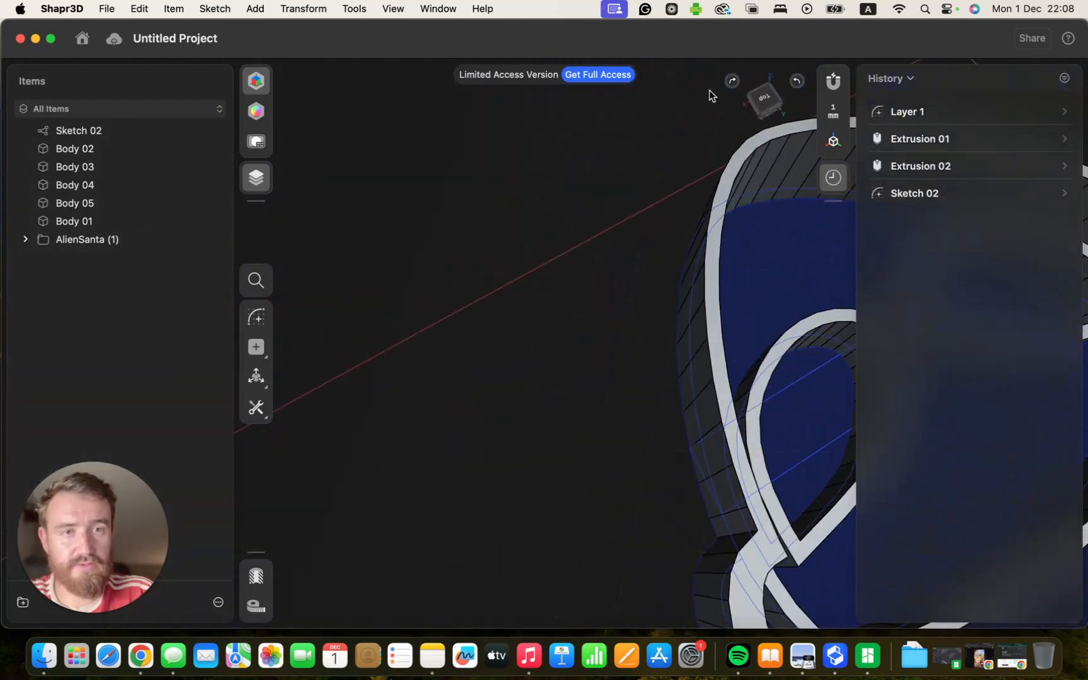
{"action": "left_click", "coordinate": [771, 100]}
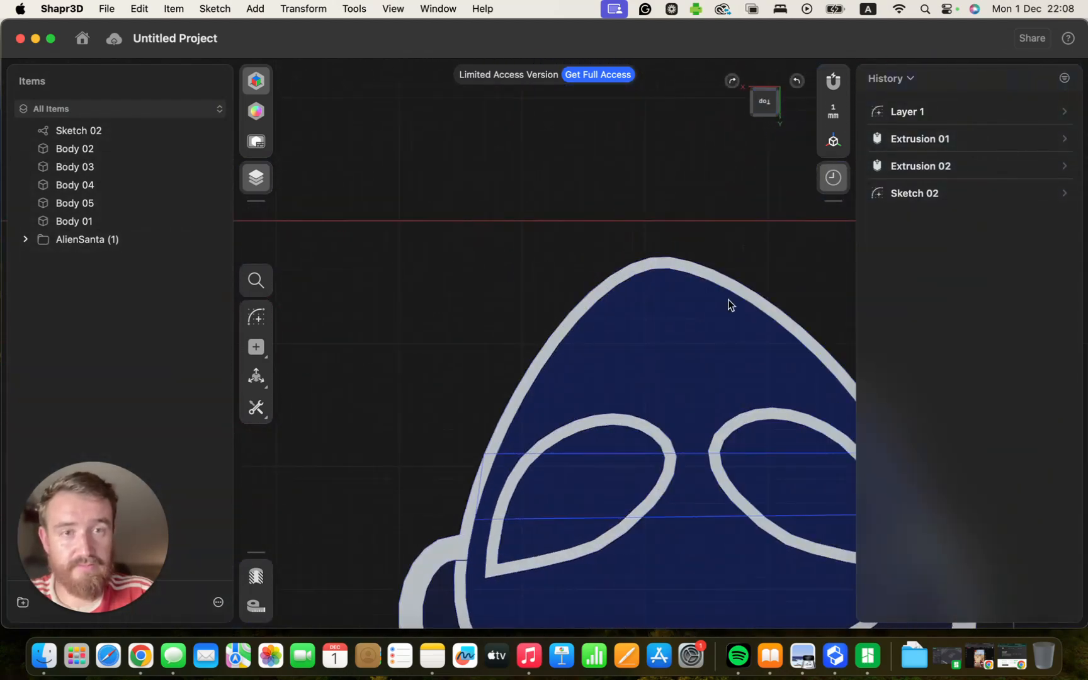
{"action": "scroll", "coordinate": [762, 541], "scroll_direction": "up", "scroll_amount": 5}
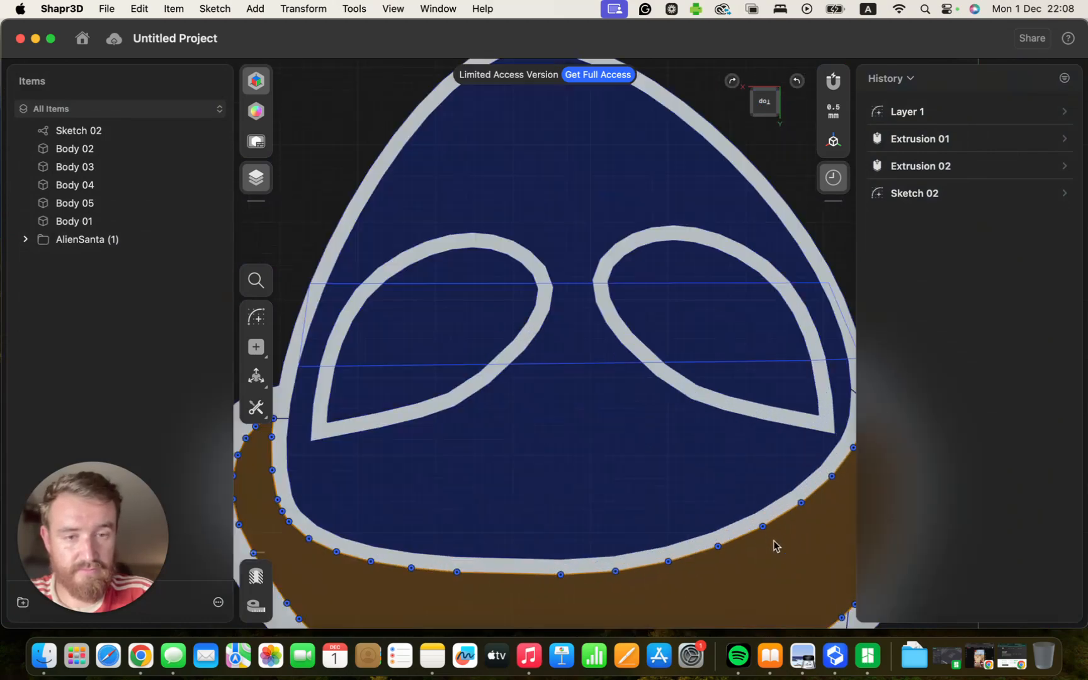
{"action": "left_click", "coordinate": [779, 118]}
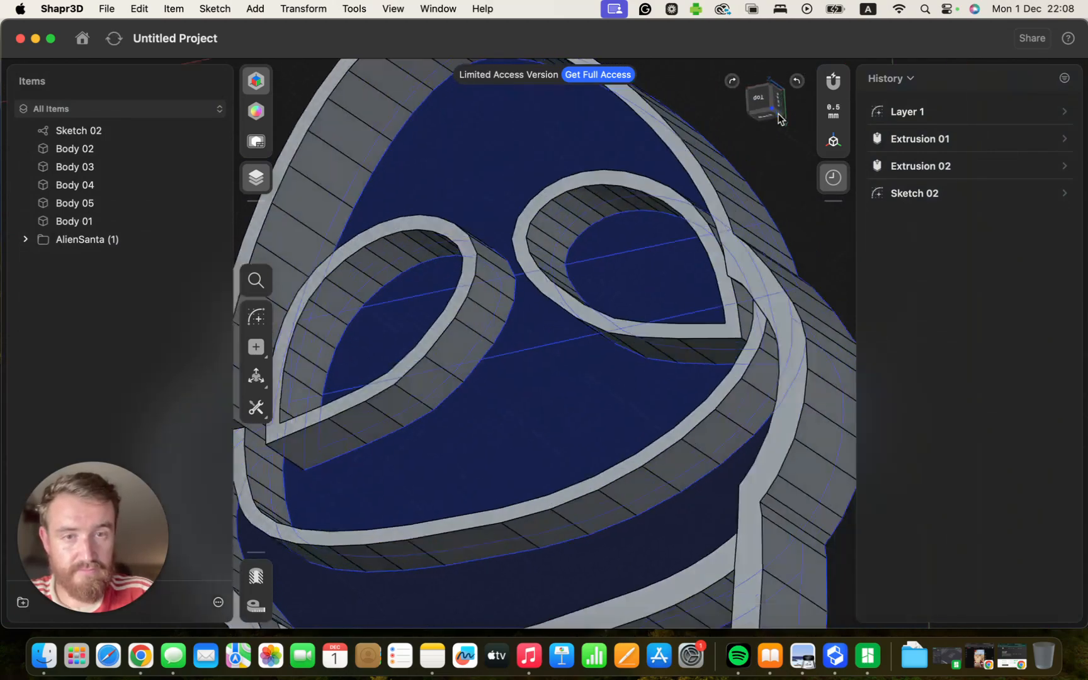
{"action": "middle_click_drag", "start_coordinate": [479, 272], "coordinate": [624, 275]}
{"action": "scroll", "coordinate": [624, 275], "scroll_direction": "down", "scroll_amount": 3}
{"action": "right_click_drag", "start_coordinate": [569, 254], "coordinate": [620, 302]}
Check which overlapping sketch profiles are selectable between and inside the eyes, comparing the Sketch 02 and Layer 1 profiles
{"action": "left_click", "coordinate": [433, 200]}
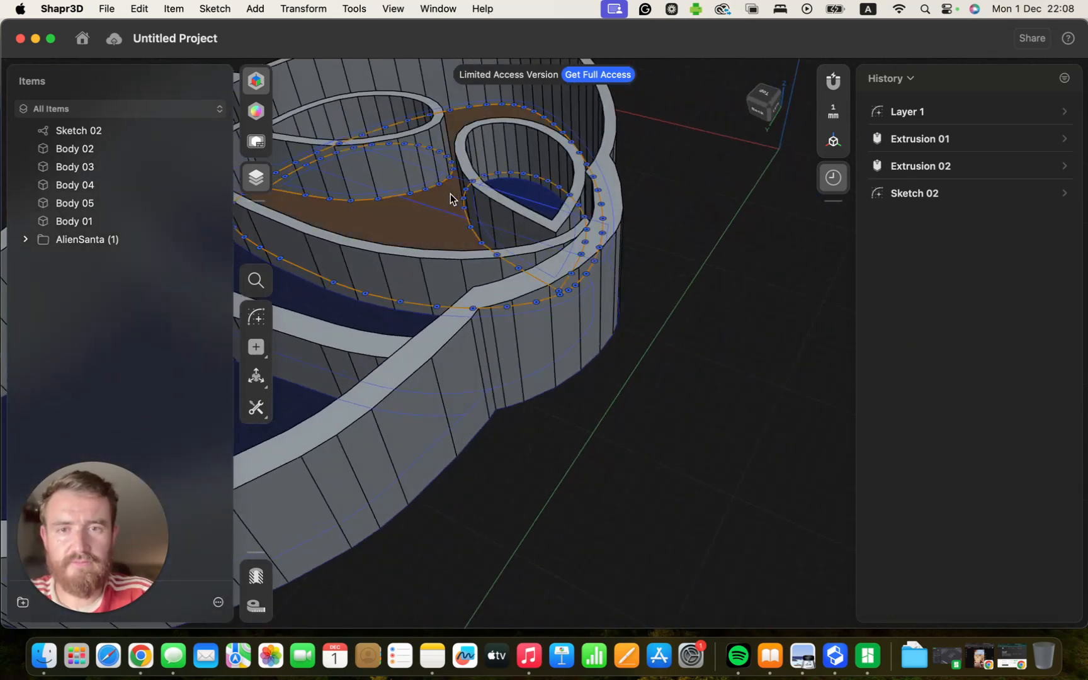
{"action": "left_click", "coordinate": [457, 200]}
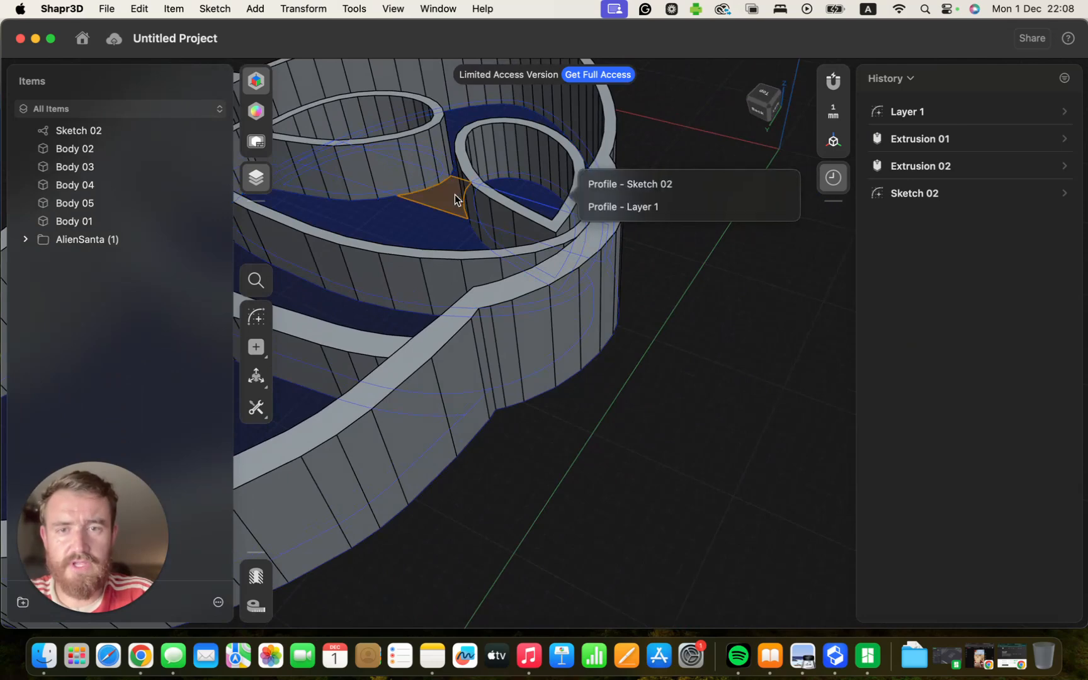
{"action": "left_click", "coordinate": [367, 110]}
{"action": "middle_click_drag", "start_coordinate": [464, 222], "coordinate": [612, 494]}
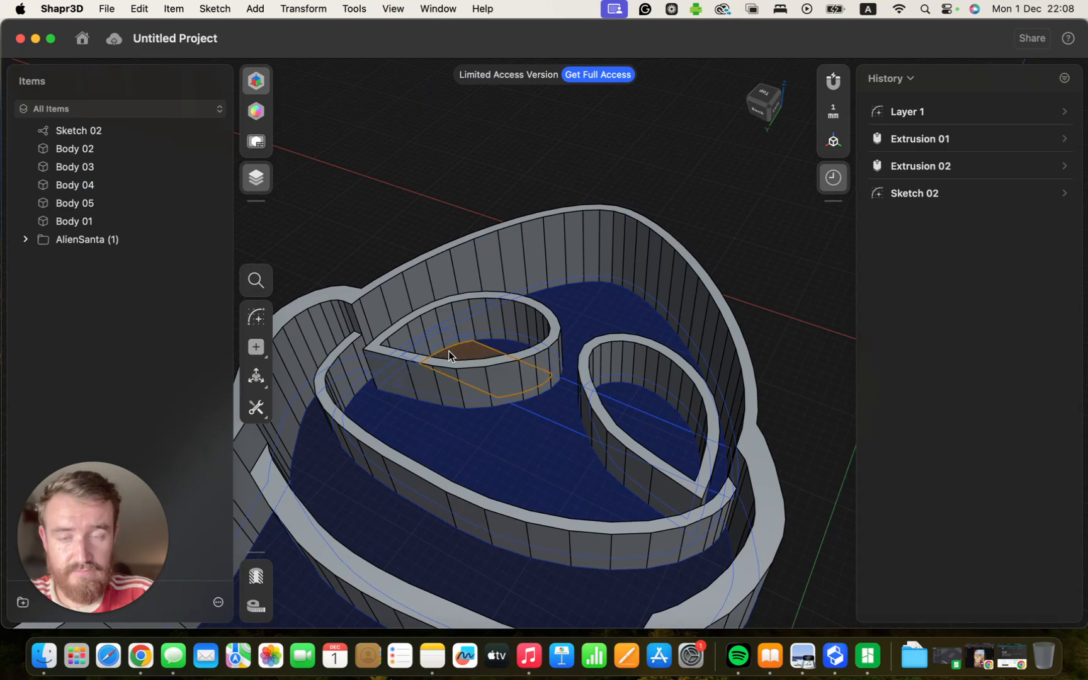
{"action": "left_click", "coordinate": [760, 101]}
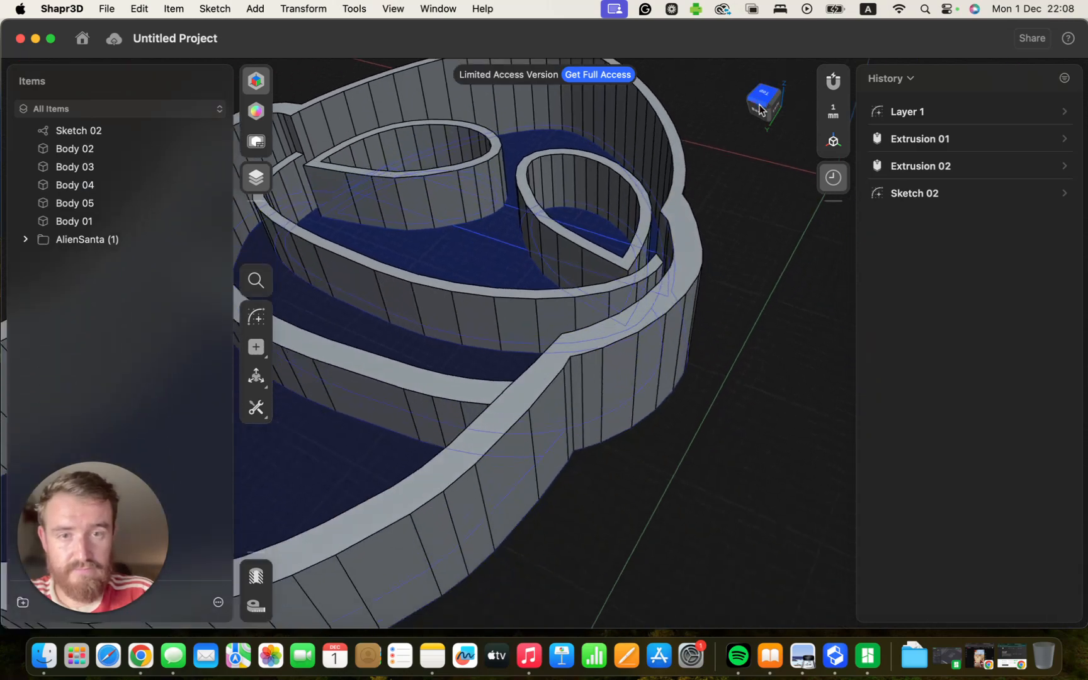
{"action": "scroll", "coordinate": [692, 305], "scroll_direction": "up", "scroll_amount": 3}
{"action": "left_click", "coordinate": [398, 264]}
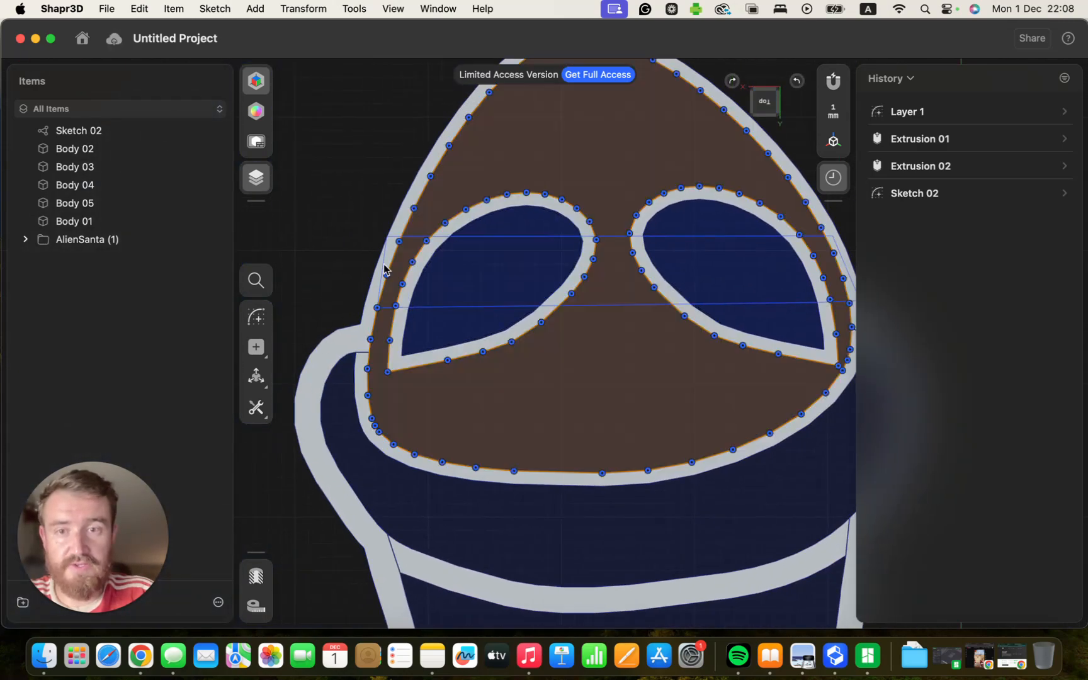
{"action": "left_click", "coordinate": [455, 270]}
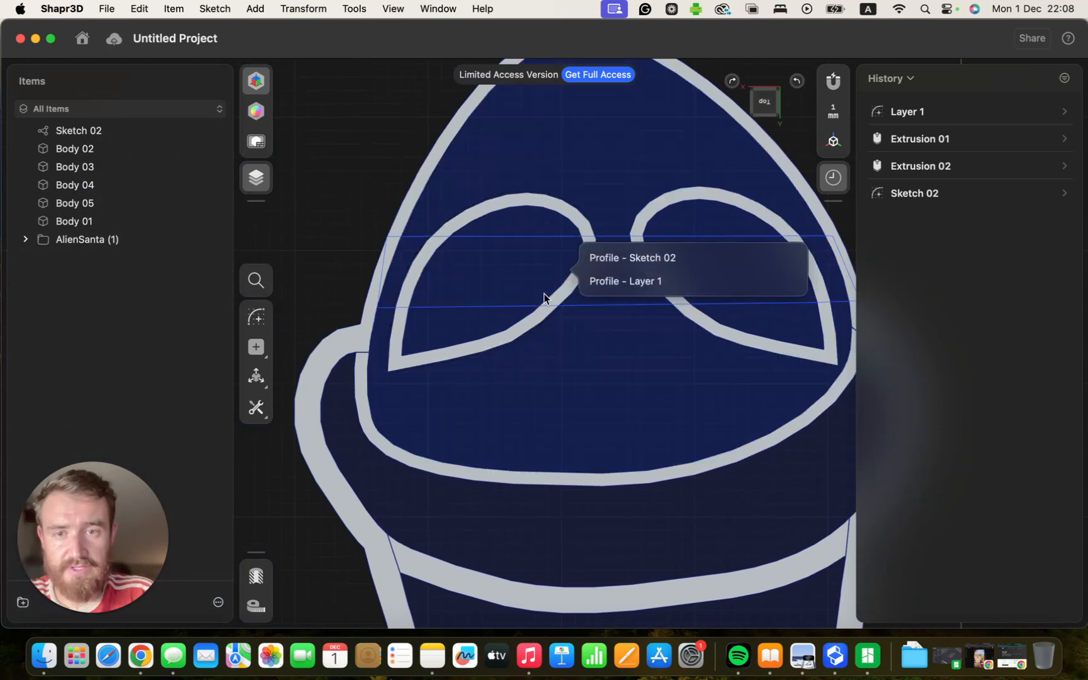
{"action": "left_click", "coordinate": [307, 244]}
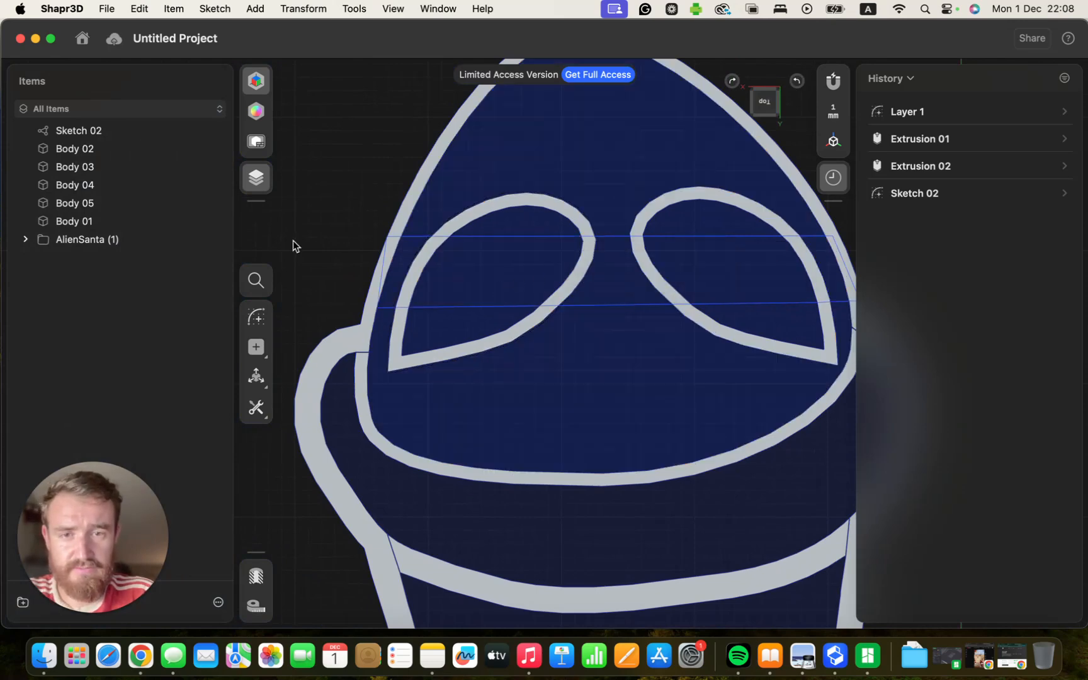
{"action": "left_click", "coordinate": [467, 274]}
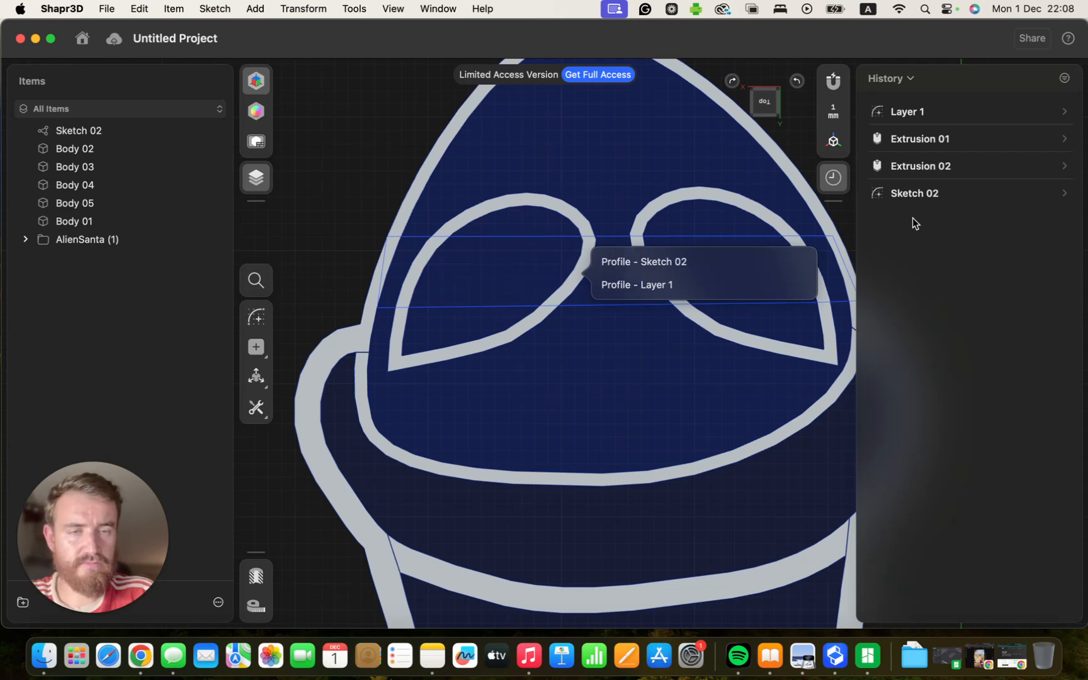
{"action": "left_click", "coordinate": [350, 159]}
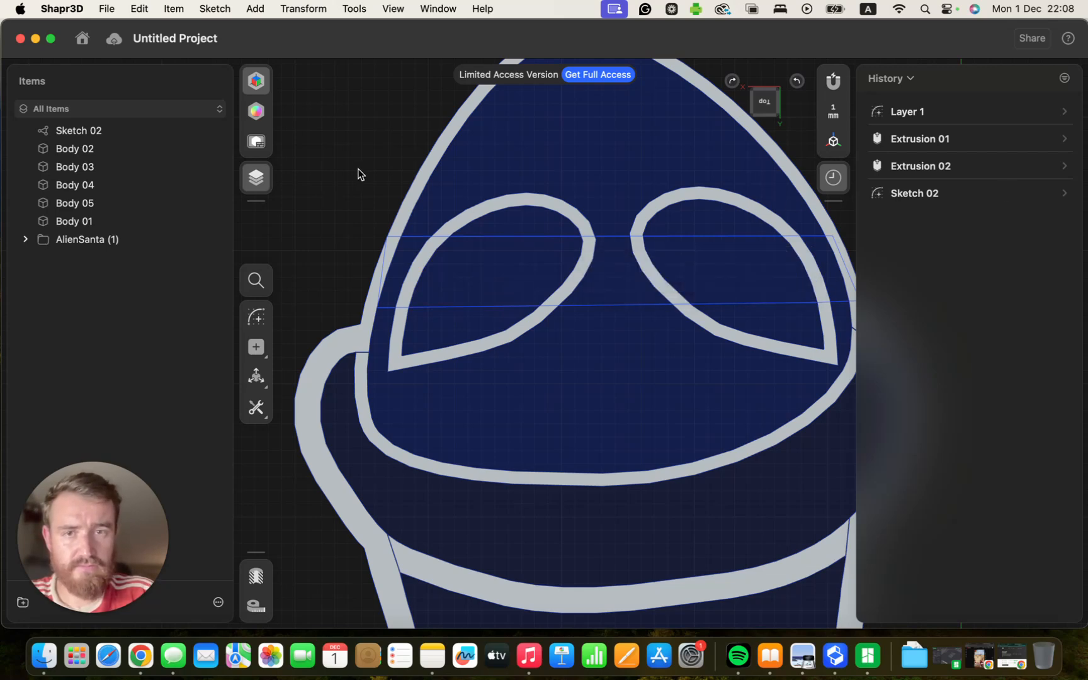
Select the Sketch 02 crossbar profiles inside both eyes for a one-sided extrusion
{"action": "left_click", "coordinate": [542, 265]}
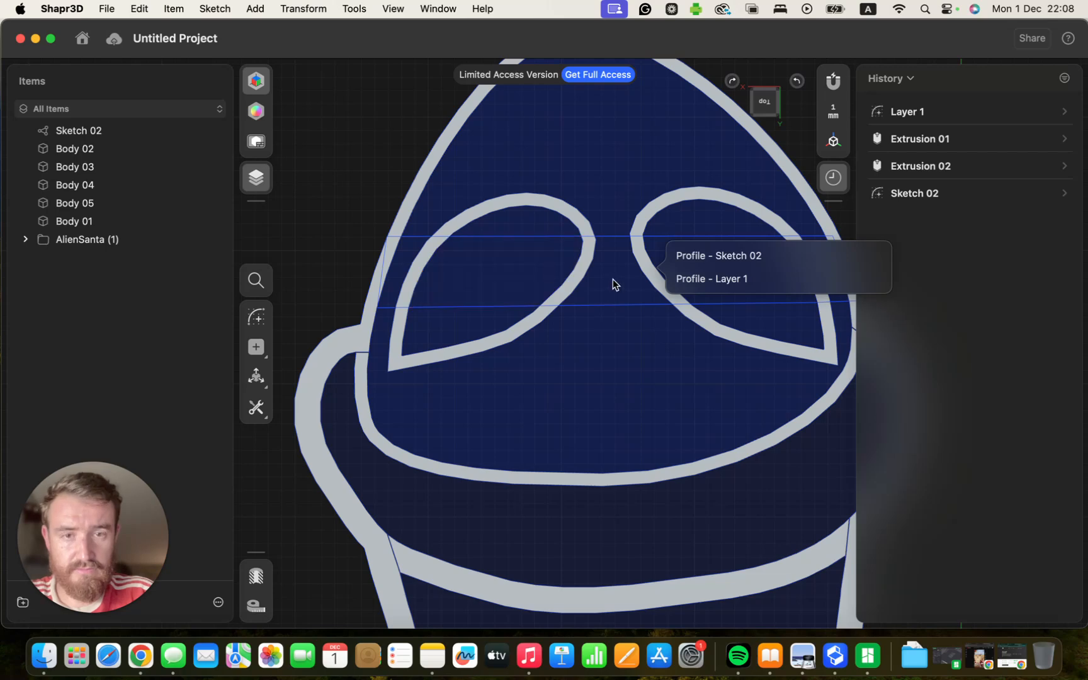
{"action": "left_click", "coordinate": [510, 264]}
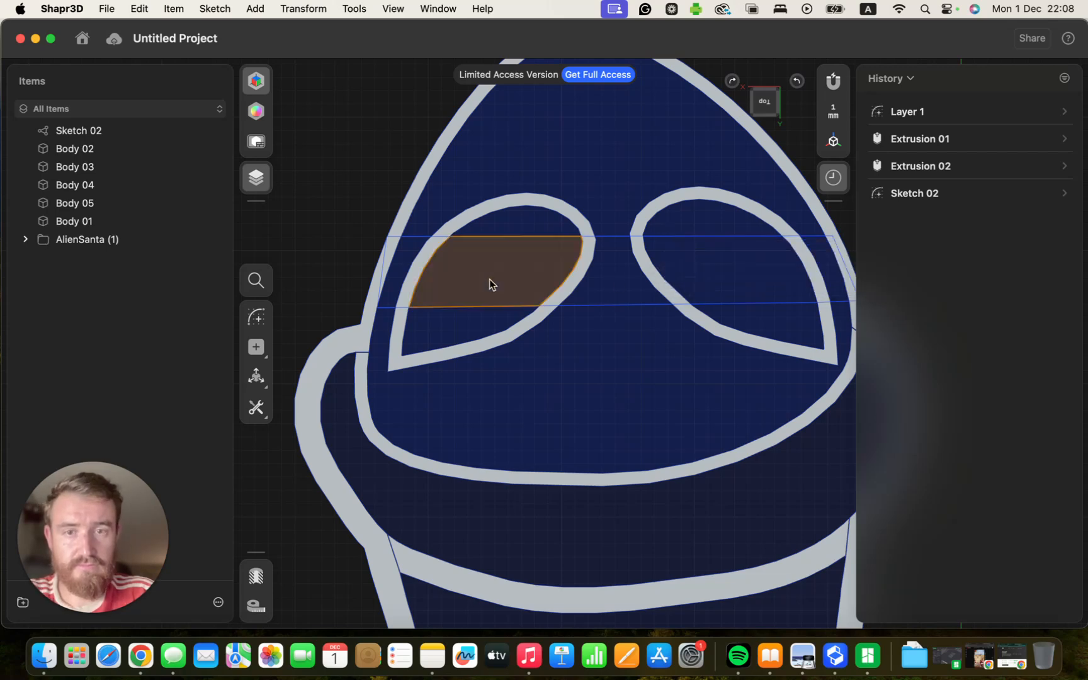
{"action": "left_click", "coordinate": [490, 279]}
{"action": "left_click", "coordinate": [651, 274]}
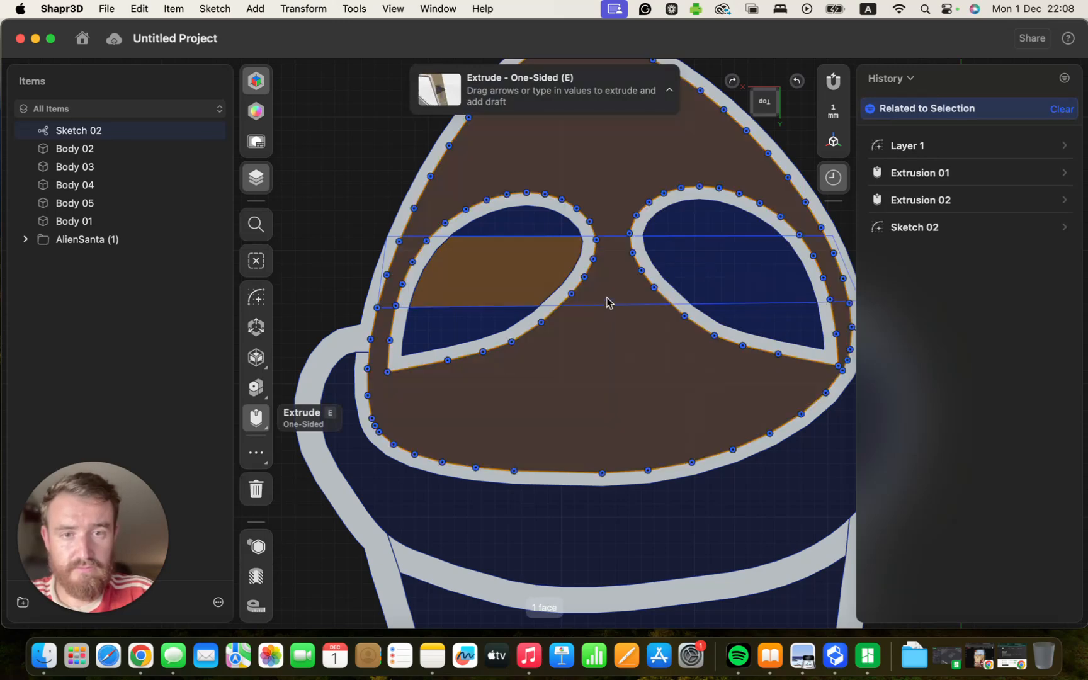
{"action": "left_click", "coordinate": [704, 281]}
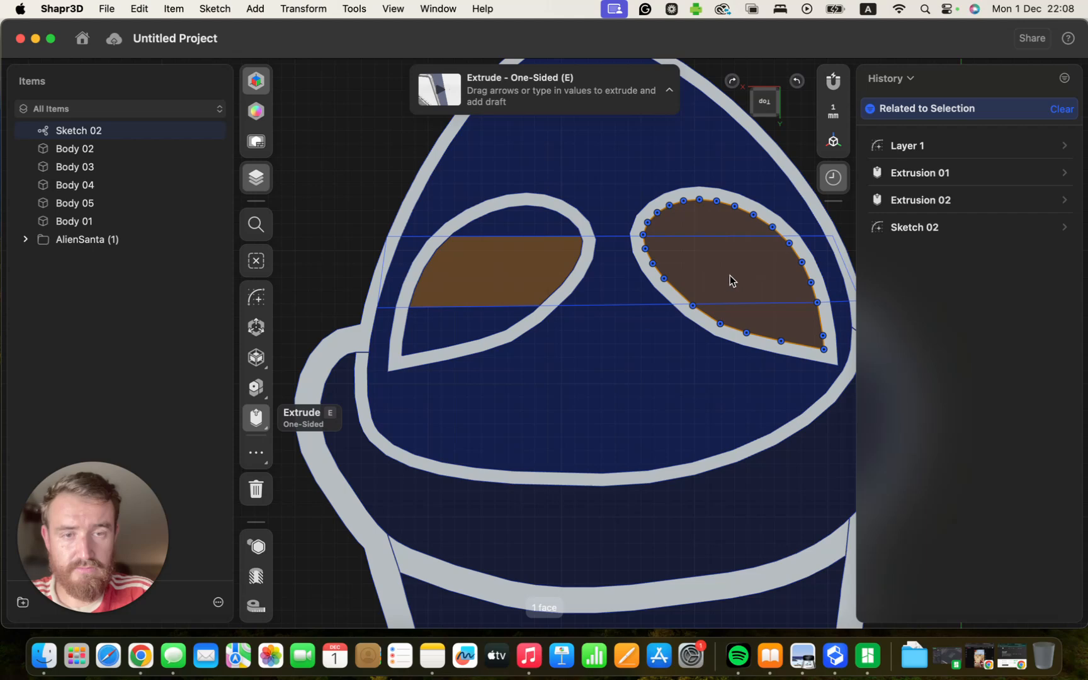
{"action": "scroll", "coordinate": [730, 275], "scroll_direction": "down", "scroll_amount": 5}
{"action": "scroll", "coordinate": [730, 275], "scroll_direction": "up", "scroll_amount": 6}
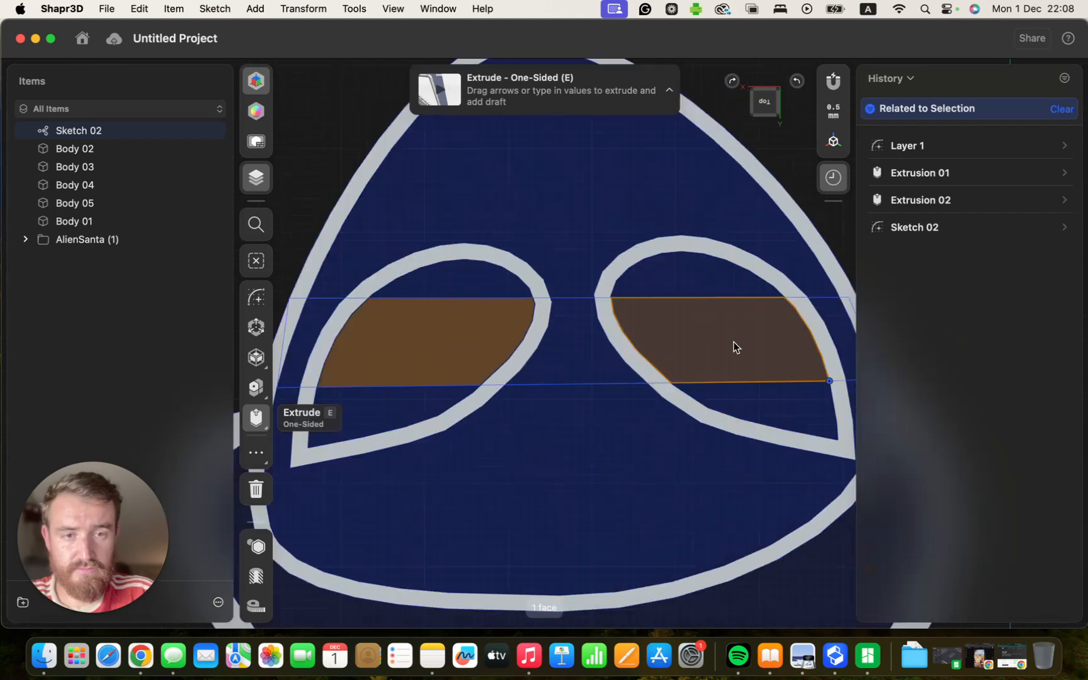
{"action": "left_click", "coordinate": [607, 352]}
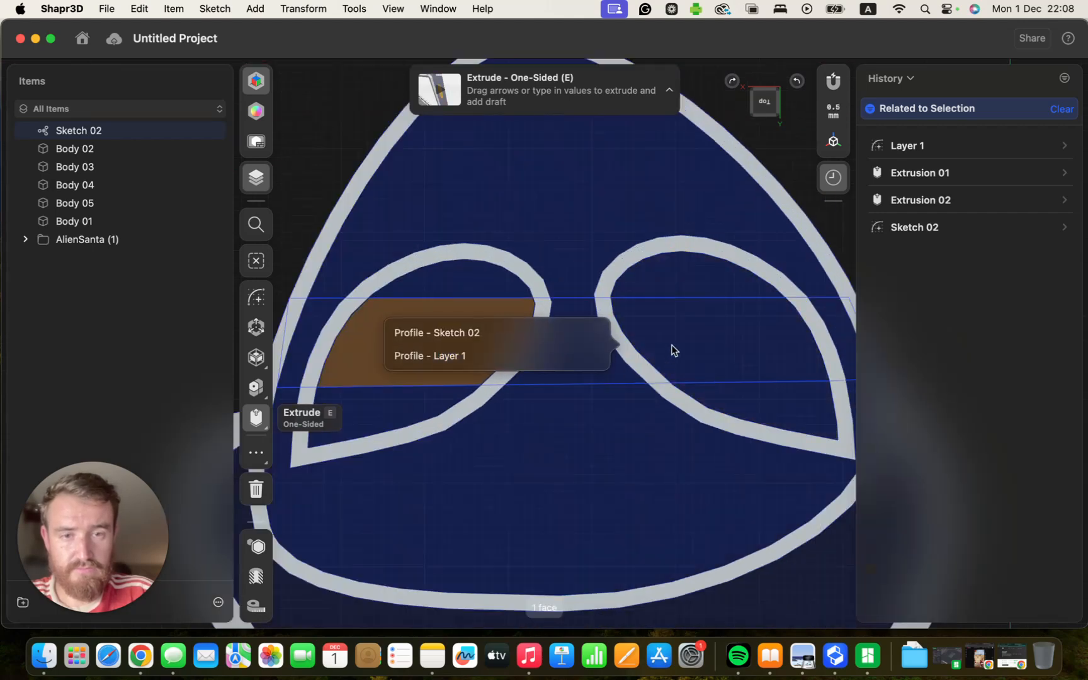
{"action": "left_click", "coordinate": [535, 333]}
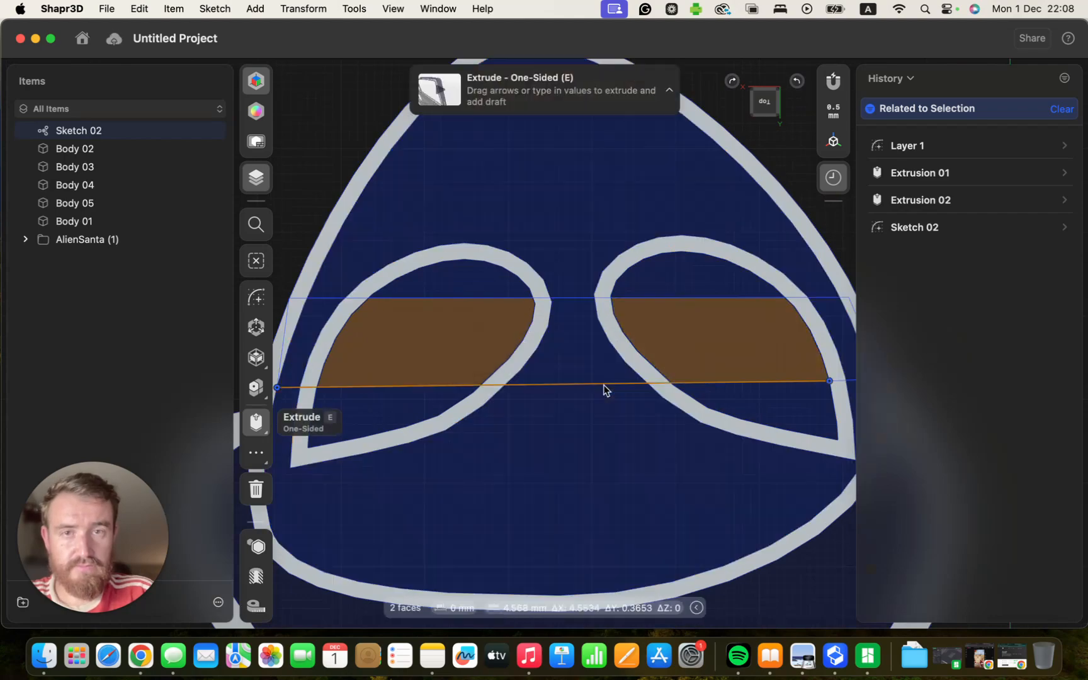
Add the Sketch 02 crossbar profile between the two eyes to the one-sided extrusion selection
{"action": "left_click_drag", "start_coordinate": [762, 108], "coordinate": [759, 340]}
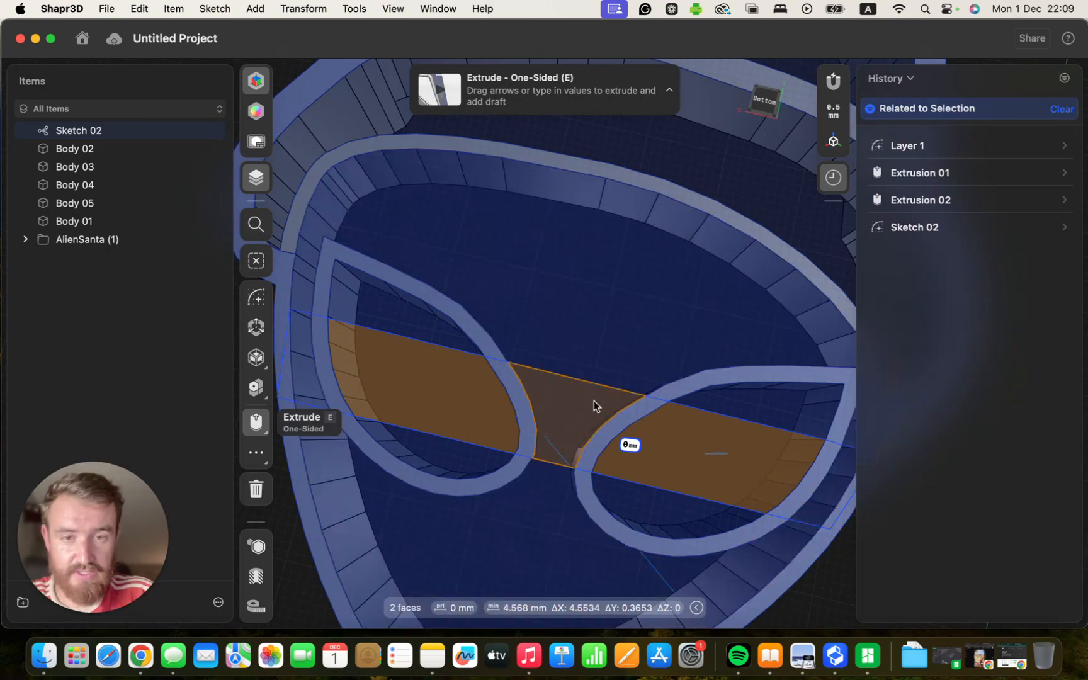
{"action": "left_click", "coordinate": [594, 401]}
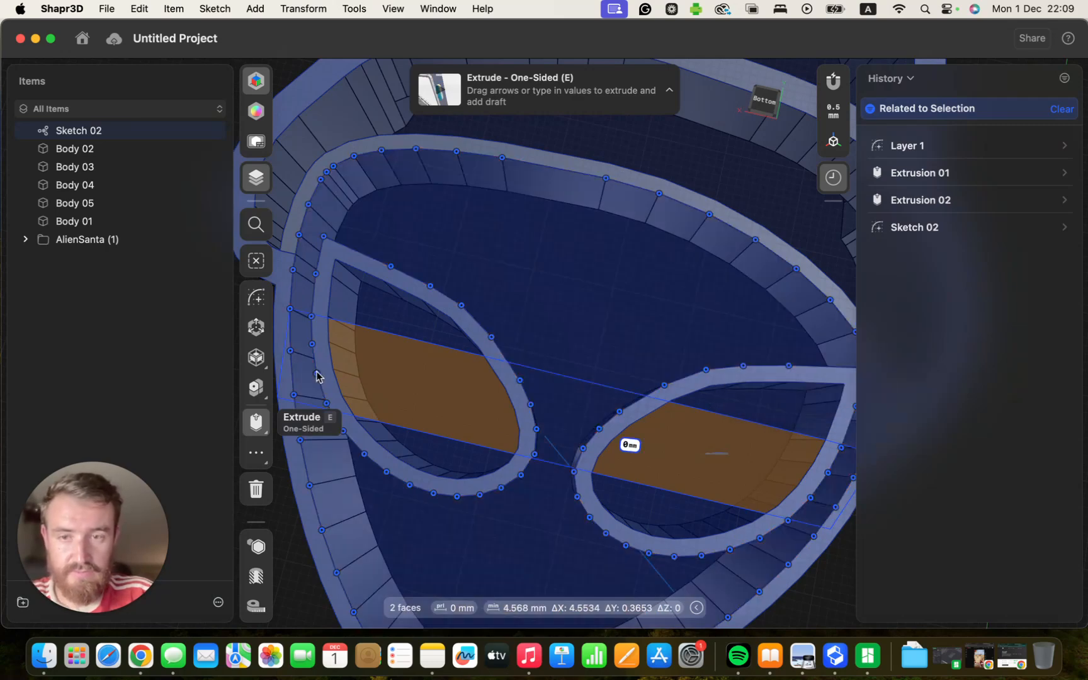
{"action": "left_click", "coordinate": [623, 444]}
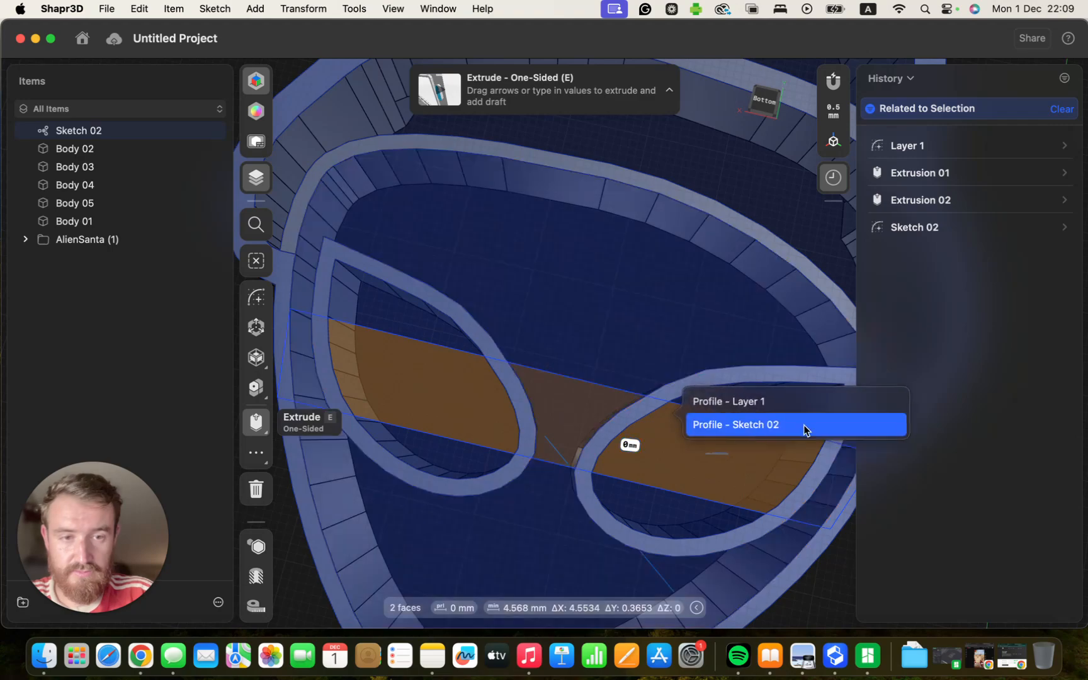
{"action": "middle_click_drag", "start_coordinate": [692, 440], "coordinate": [751, 428]}
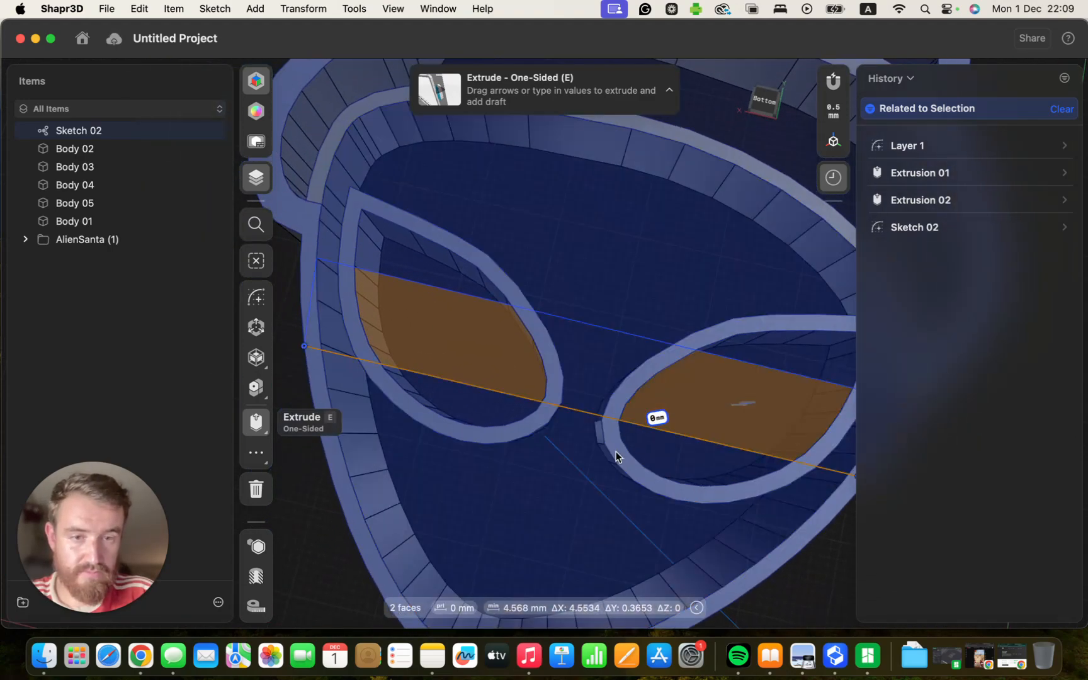
{"action": "left_click", "coordinate": [587, 408]}
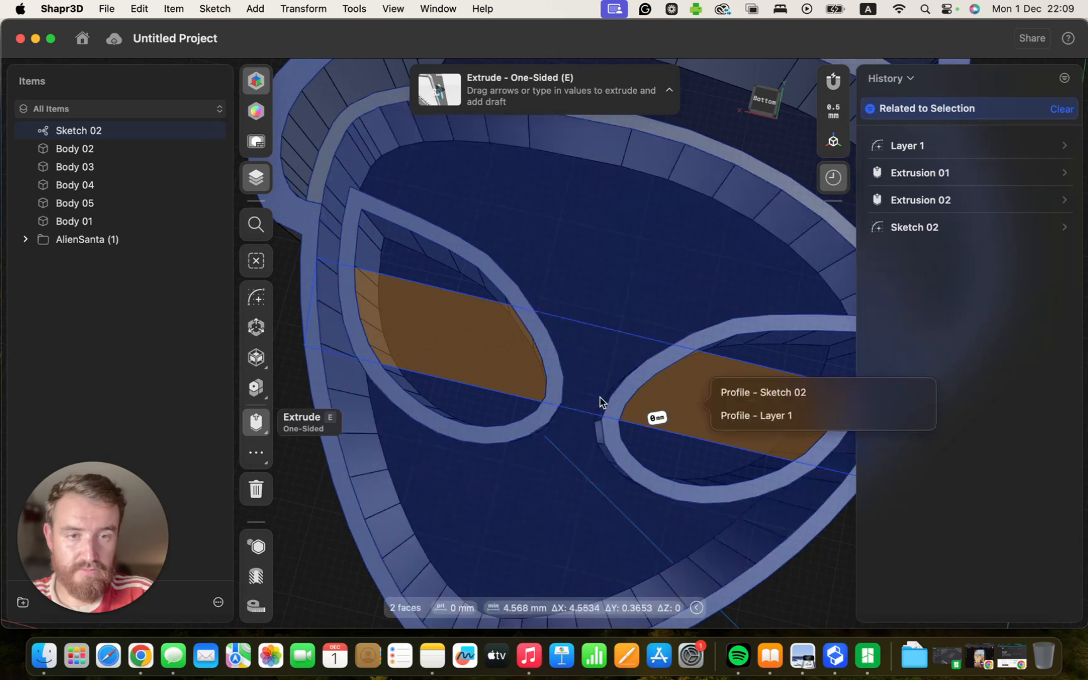
{"action": "left_click", "coordinate": [765, 392]}
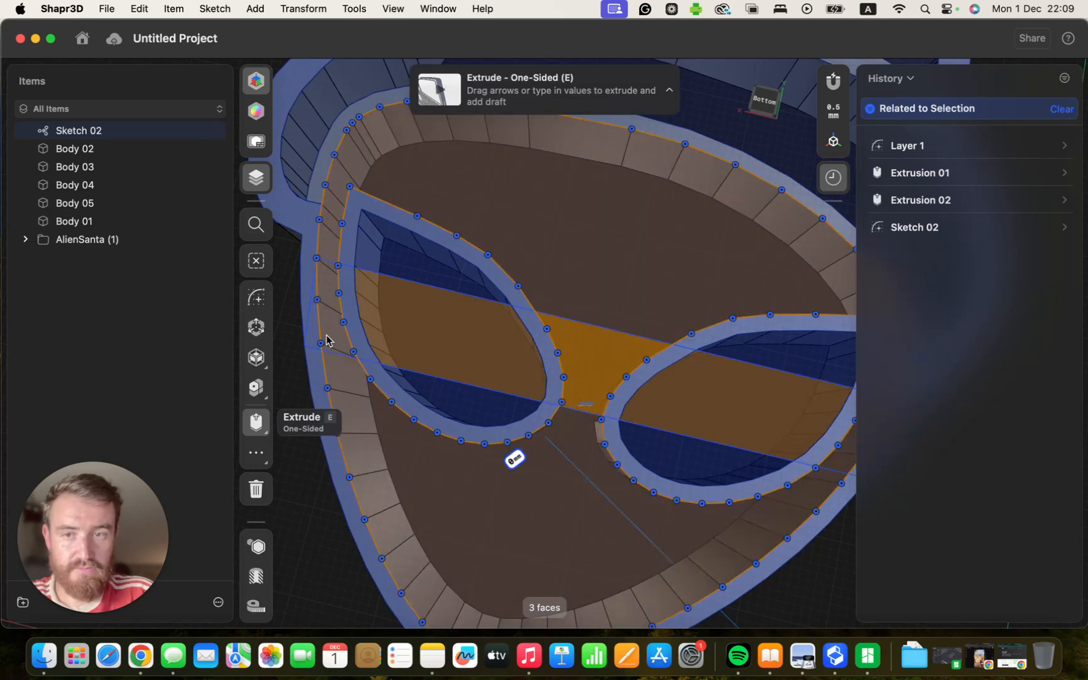
Add the Sketch 02 crossbar profiles between each eye's outer side and the face outline to the extrusion selection
{"action": "scroll", "coordinate": [329, 324], "scroll_direction": "up", "scroll_amount": 5}
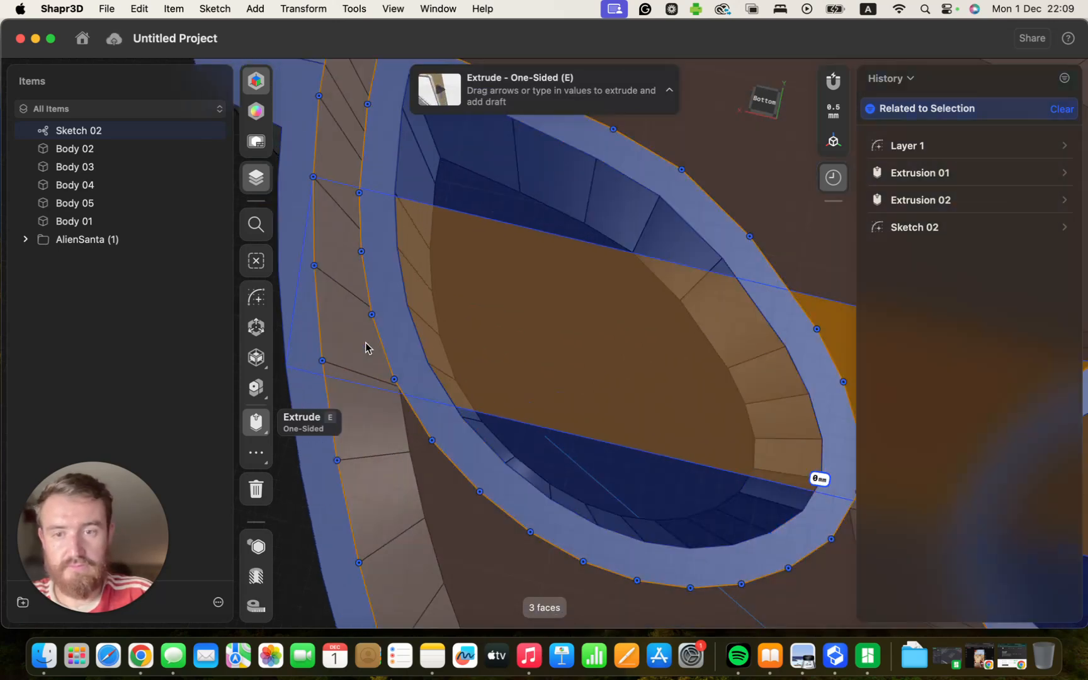
{"action": "left_click", "coordinate": [378, 387]}
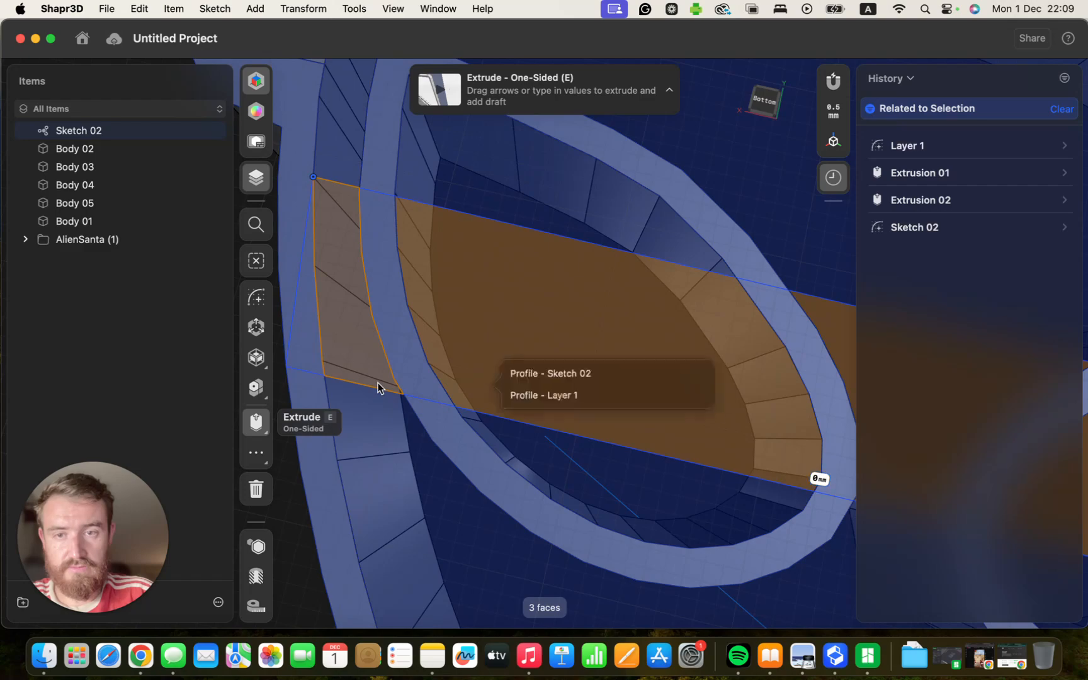
{"action": "left_click", "coordinate": [538, 375]}
{"action": "scroll", "coordinate": [527, 388], "scroll_direction": "up", "scroll_amount": 2}
{"action": "scroll", "coordinate": [527, 385], "scroll_direction": "down", "scroll_amount": 8}
{"action": "scroll", "coordinate": [763, 435], "scroll_direction": "down", "scroll_amount": 2}
{"action": "scroll", "coordinate": [787, 457], "scroll_direction": "up", "scroll_amount": 2}
{"action": "scroll", "coordinate": [787, 456], "scroll_direction": "up", "scroll_amount": 3}
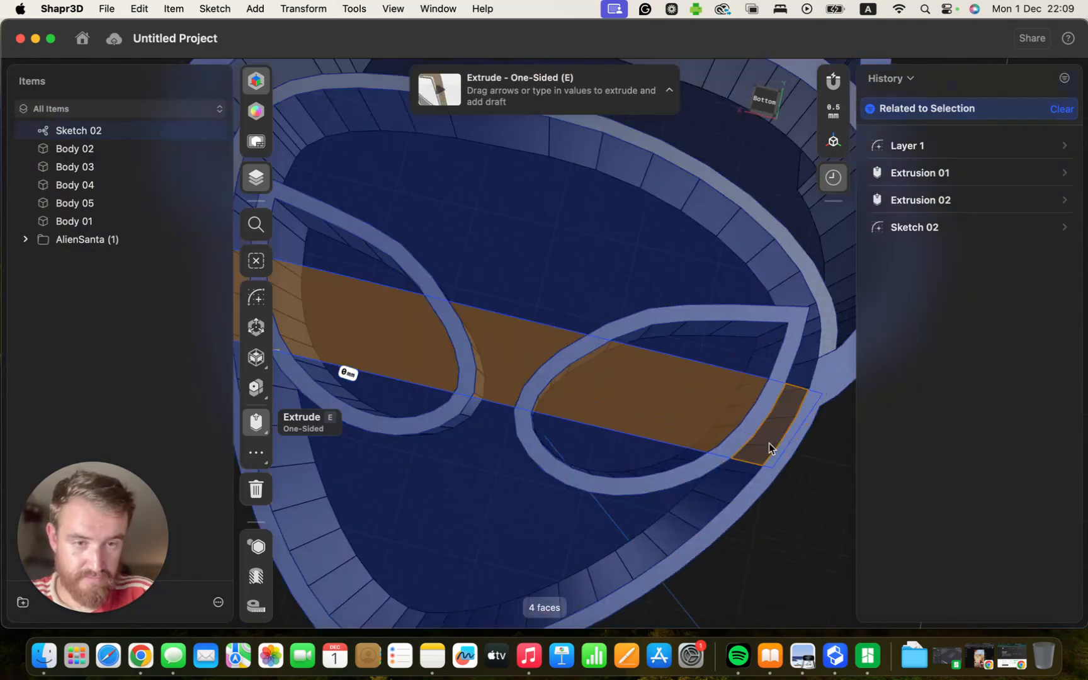
{"action": "left_click", "coordinate": [768, 442]}
{"action": "left_click", "coordinate": [558, 434]}
Extrude the five selected crossbar profiles upward by 3 mm as new bodies and close the extrusion
{"action": "middle_click_drag", "start_coordinate": [494, 218], "coordinate": [530, 234]}
{"action": "right_click_drag", "start_coordinate": [530, 305], "coordinate": [573, 423]}
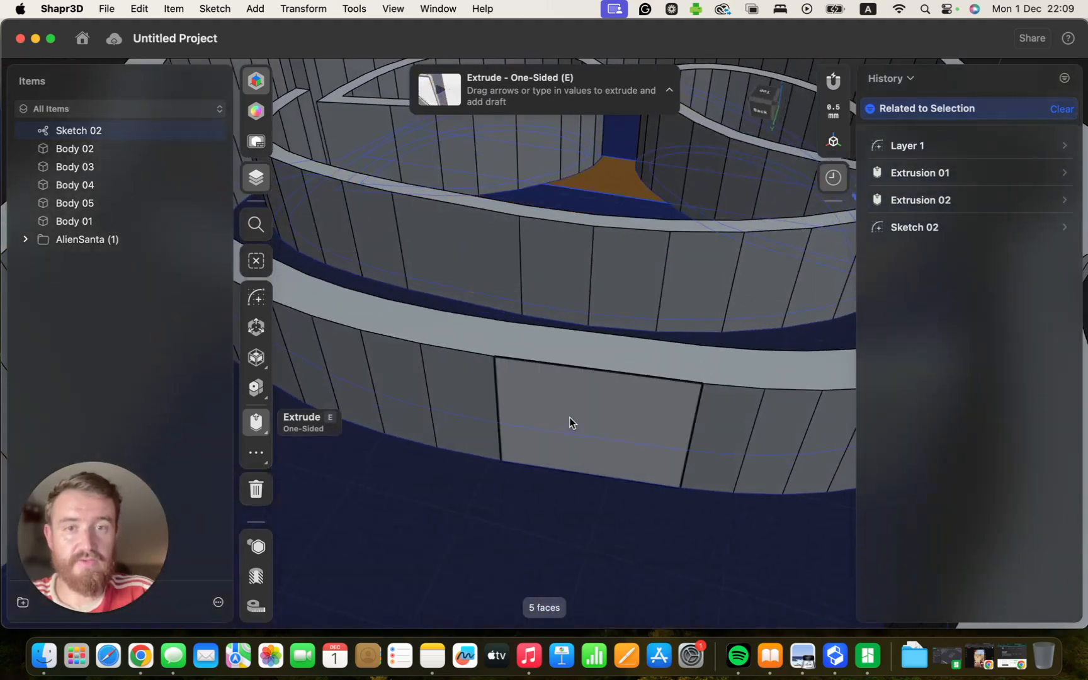
{"action": "right_click_drag", "start_coordinate": [614, 183], "coordinate": [505, 396]}
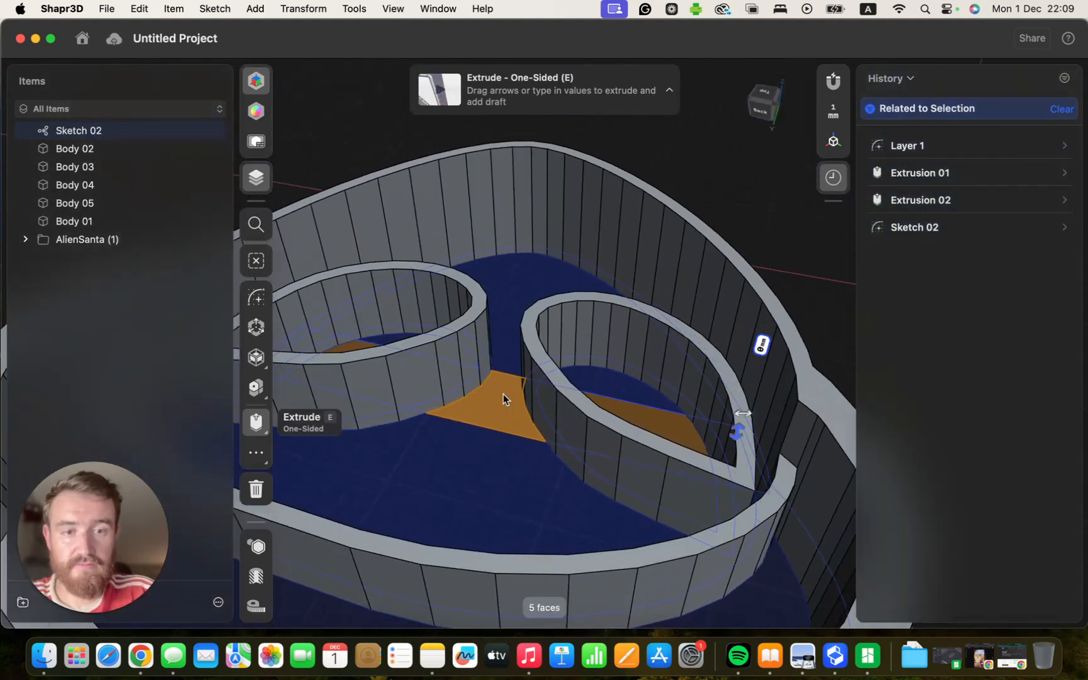
{"action": "mouse_move", "coordinate": [739, 423]}
{"action": "left_mouse_down"}
{"action": "mouse_move", "coordinate": [743, 402]}
{"action": "mouse_move", "coordinate": [733, 427]}
{"action": "left_mouse_up"}
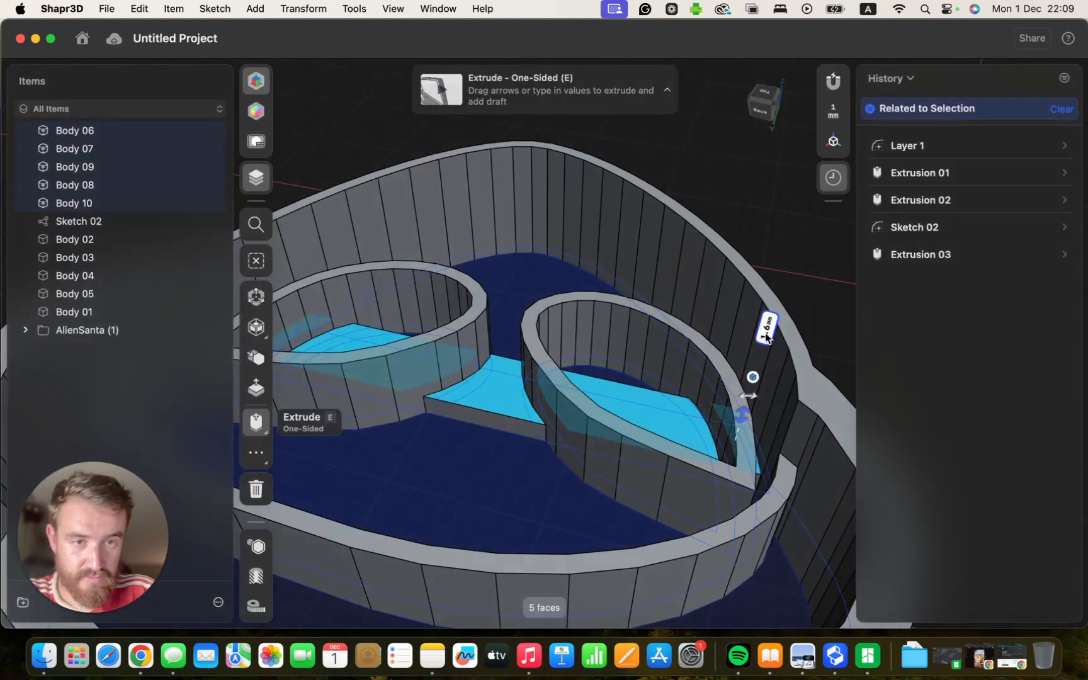
{"action": "left_click", "coordinate": [766, 327]}
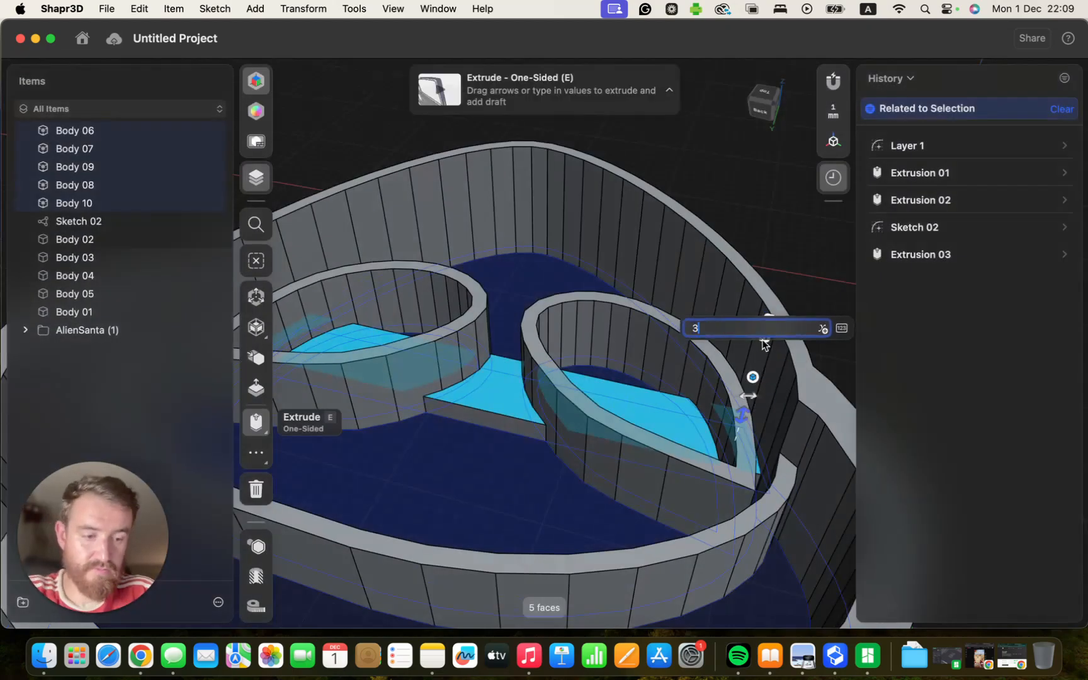
{"action": "type", "text": "3"}
{"action": "key", "text": "Return"}
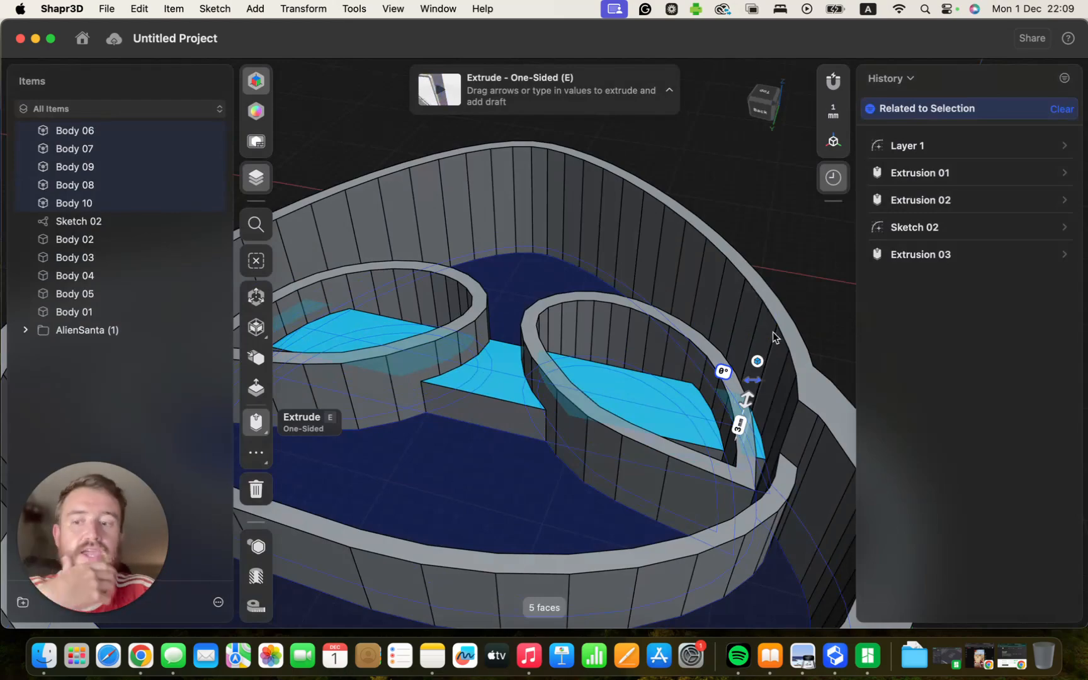
{"action": "left_click", "coordinate": [769, 208]}
Examine the extruded crossbar and the whole cutter from an angled view, up close and from a distance
{"action": "right_click_drag", "start_coordinate": [797, 253], "coordinate": [627, 258]}
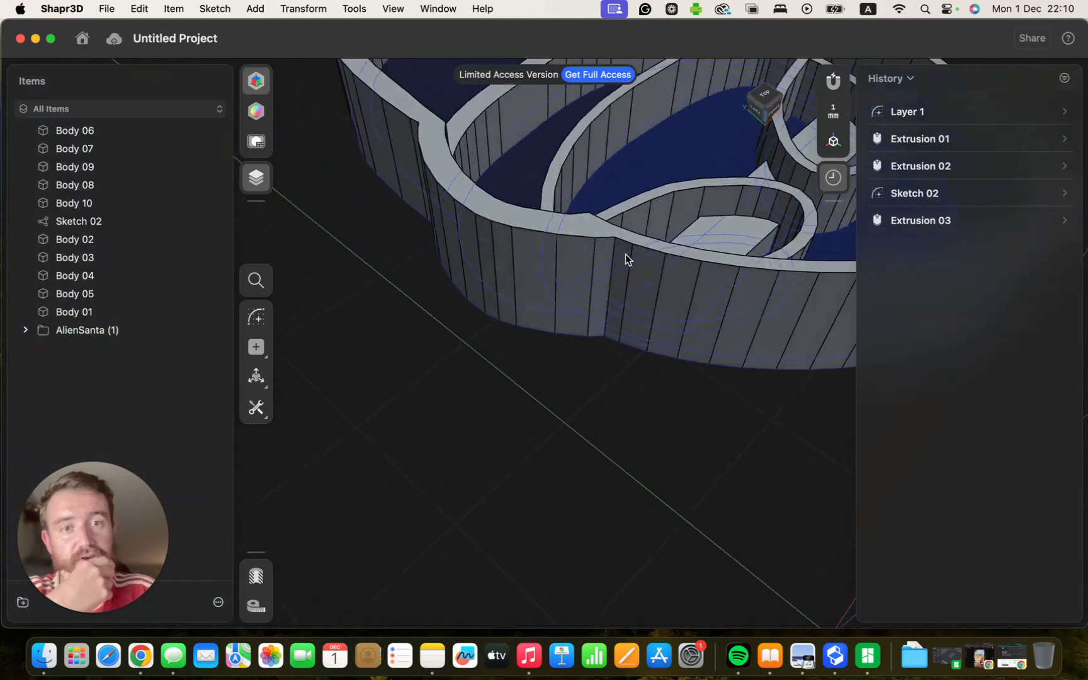
{"action": "scroll", "coordinate": [633, 241], "scroll_direction": "up", "scroll_amount": 5}
{"action": "scroll", "coordinate": [632, 240], "scroll_direction": "down", "scroll_amount": 15}
{"action": "middle_click_drag", "start_coordinate": [694, 196], "coordinate": [702, 326]}
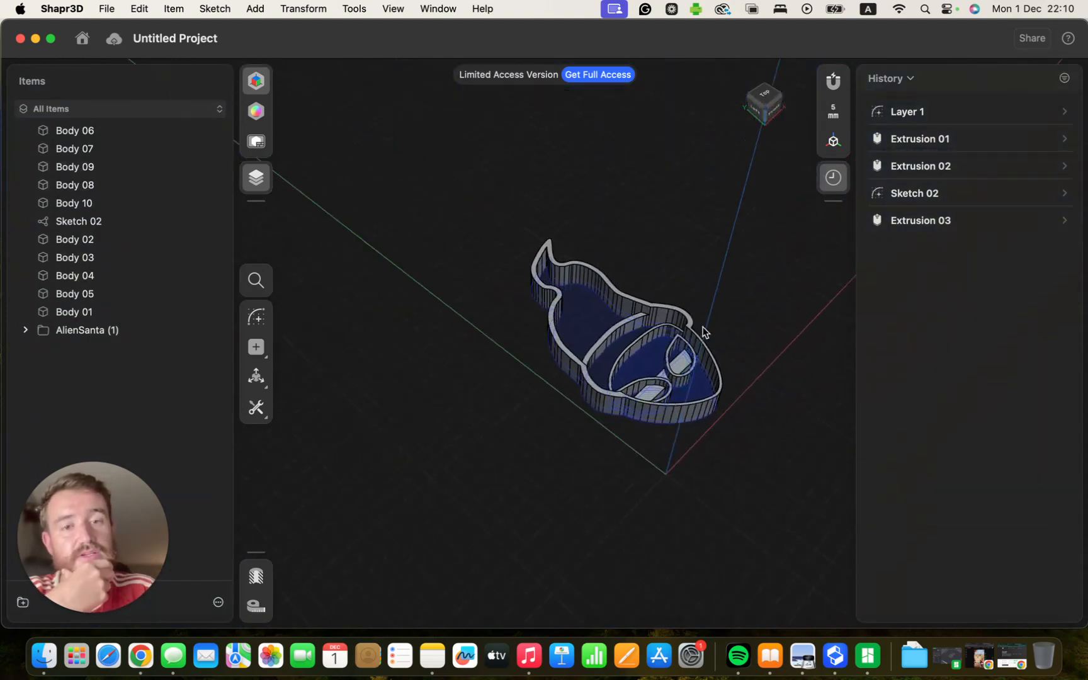
{"action": "scroll", "coordinate": [648, 356], "scroll_direction": "up", "scroll_amount": 10}
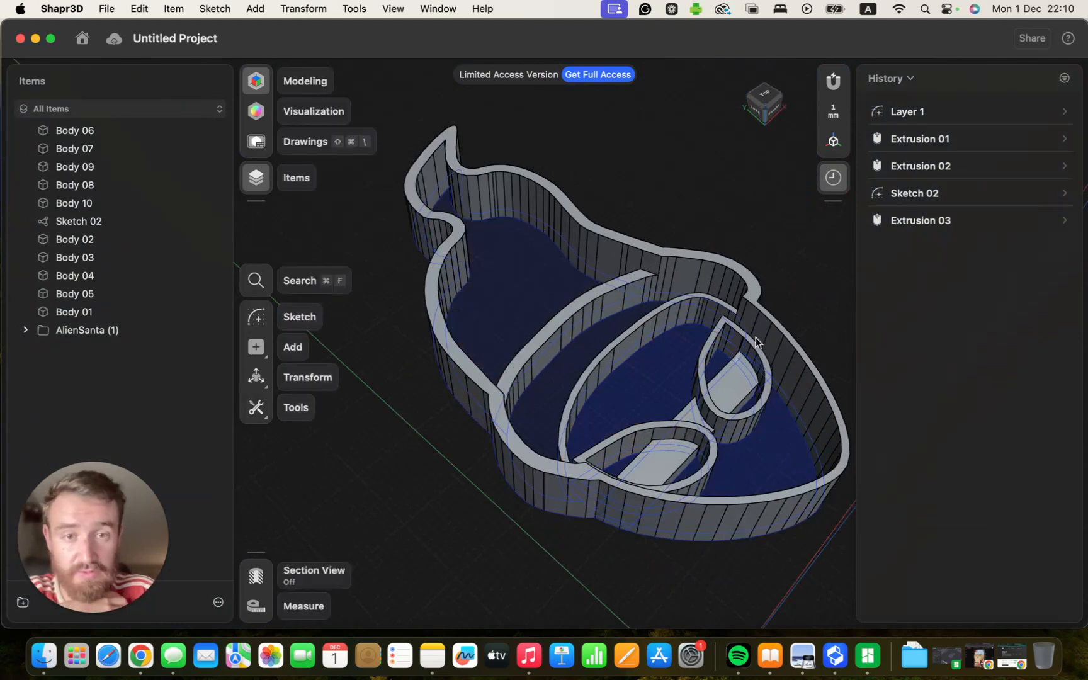
{"action": "middle_click_drag", "start_coordinate": [804, 367], "coordinate": [726, 382]}
{"action": "scroll", "coordinate": [649, 267], "scroll_direction": "up", "scroll_amount": 3}
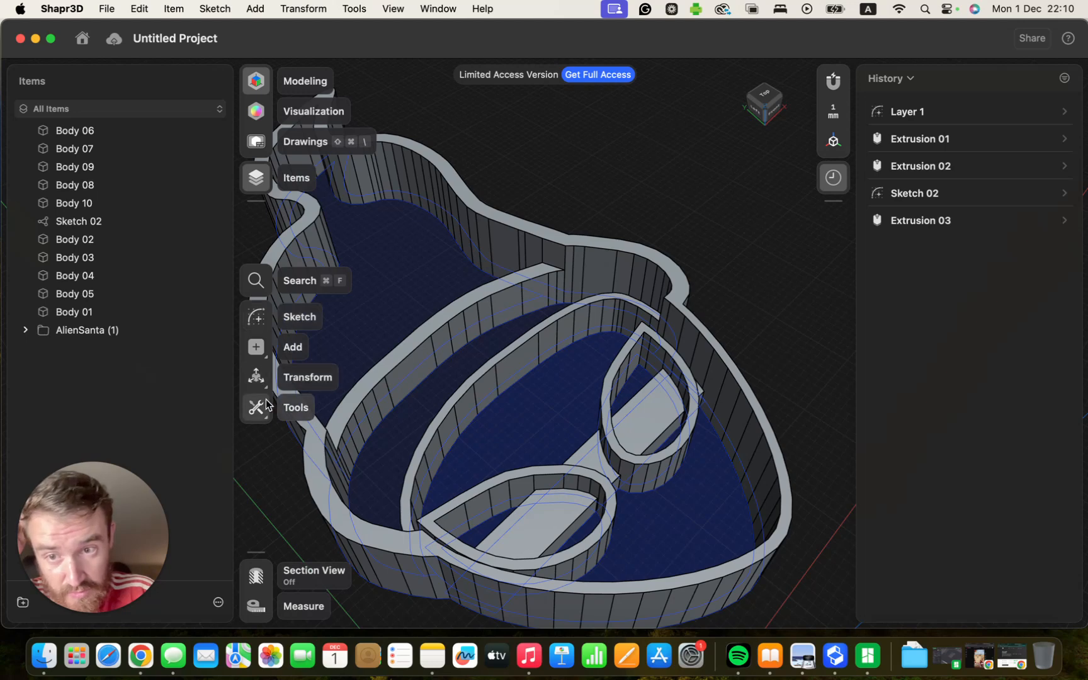
Start Chamfer/Fillet on the top face of the outer outline wall and try bevelling its edges by about 0.7 mm
{"action": "left_click", "coordinate": [263, 418]}
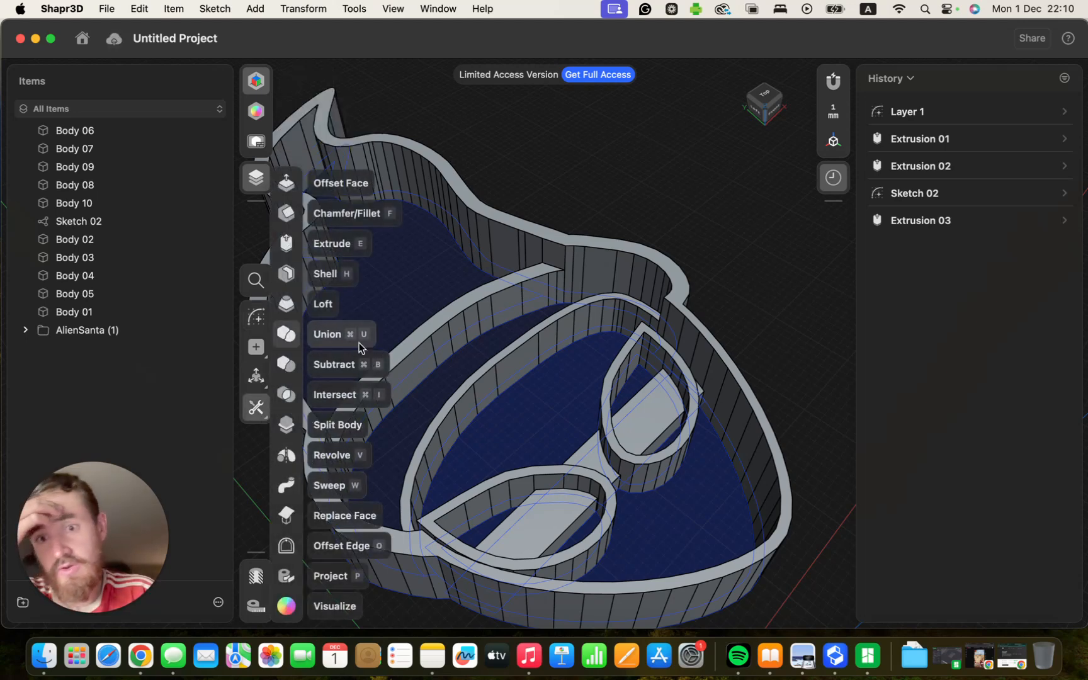
{"action": "left_click", "coordinate": [345, 214]}
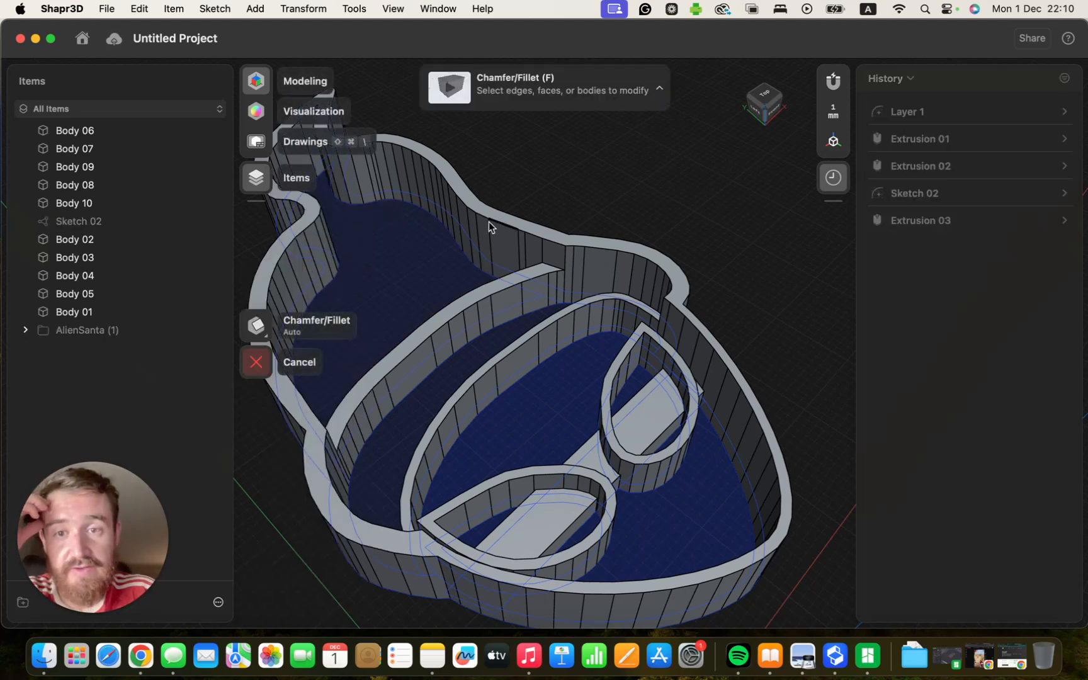
{"action": "left_click", "coordinate": [498, 218]}
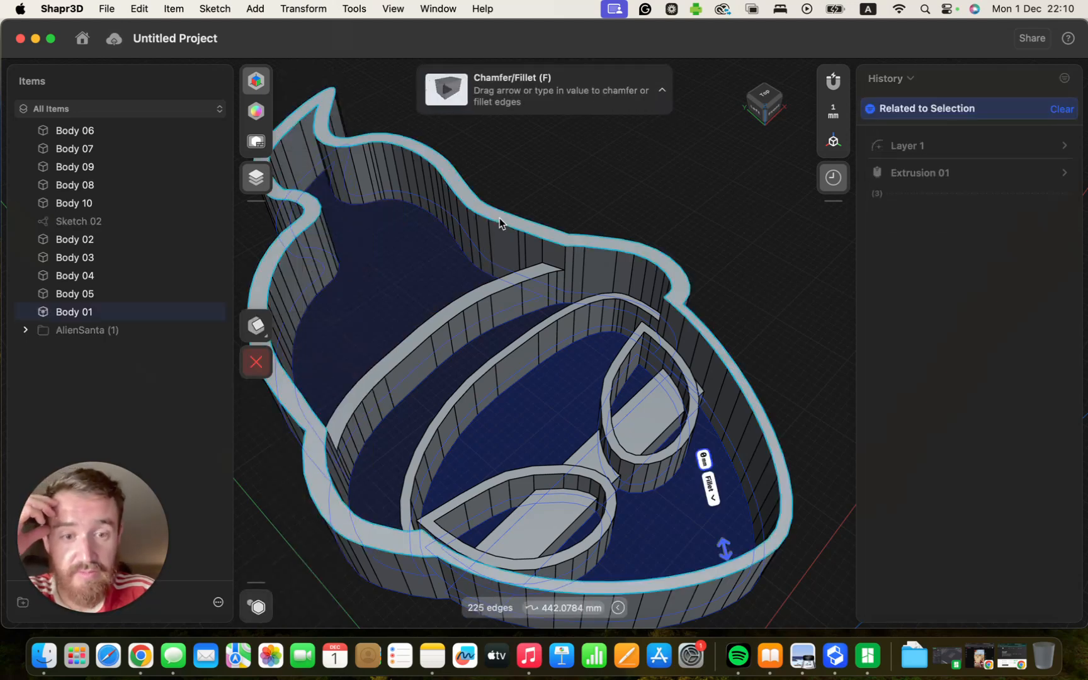
{"action": "scroll", "coordinate": [735, 566], "scroll_direction": "up", "scroll_amount": 3}
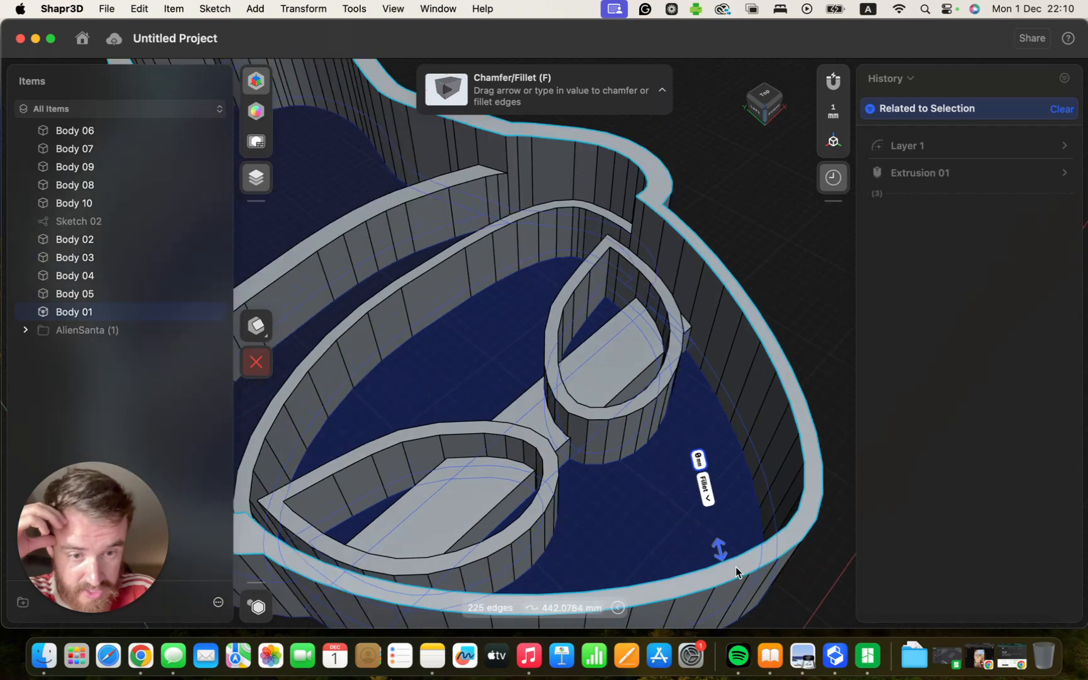
{"action": "mouse_move", "coordinate": [722, 555]}
{"action": "left_mouse_down"}
{"action": "mouse_move", "coordinate": [715, 537]}
{"action": "mouse_move", "coordinate": [724, 569]}
{"action": "mouse_move", "coordinate": [737, 572]}
{"action": "left_mouse_up"}
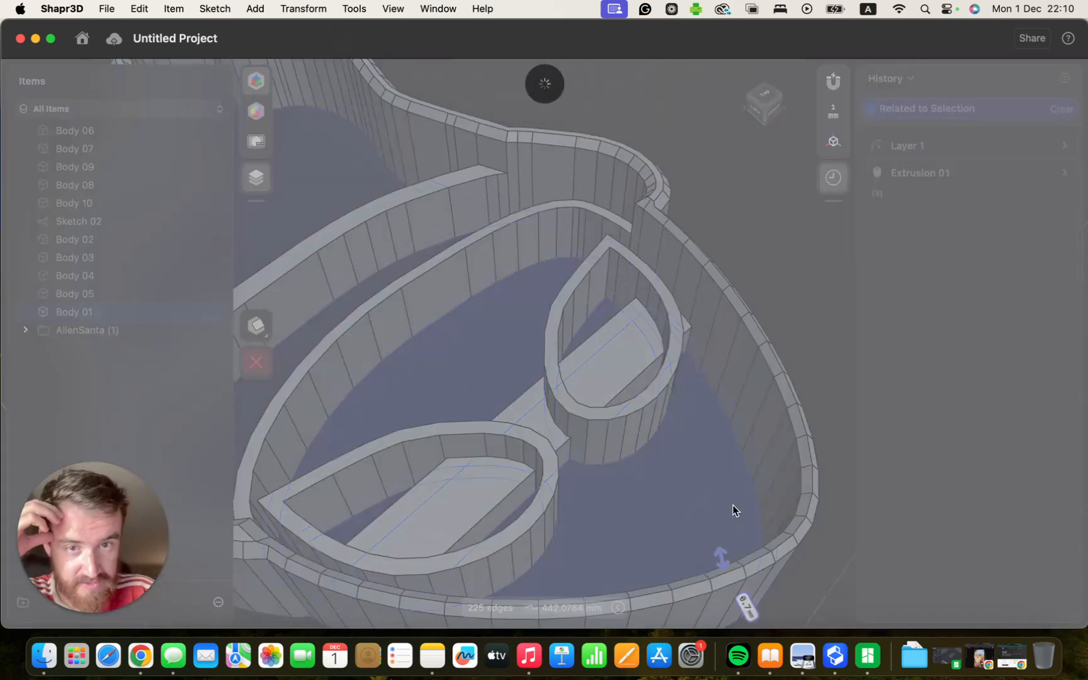
Chamfer the top edges of the outer outline wall by 0.46 mm and check the bevel around the whole cutter
{"action": "middle_click_drag", "start_coordinate": [623, 444], "coordinate": [589, 332]}
{"action": "middle_click_drag", "start_coordinate": [798, 413], "coordinate": [675, 415]}
{"action": "scroll", "coordinate": [539, 412], "scroll_direction": "up", "scroll_amount": 10}
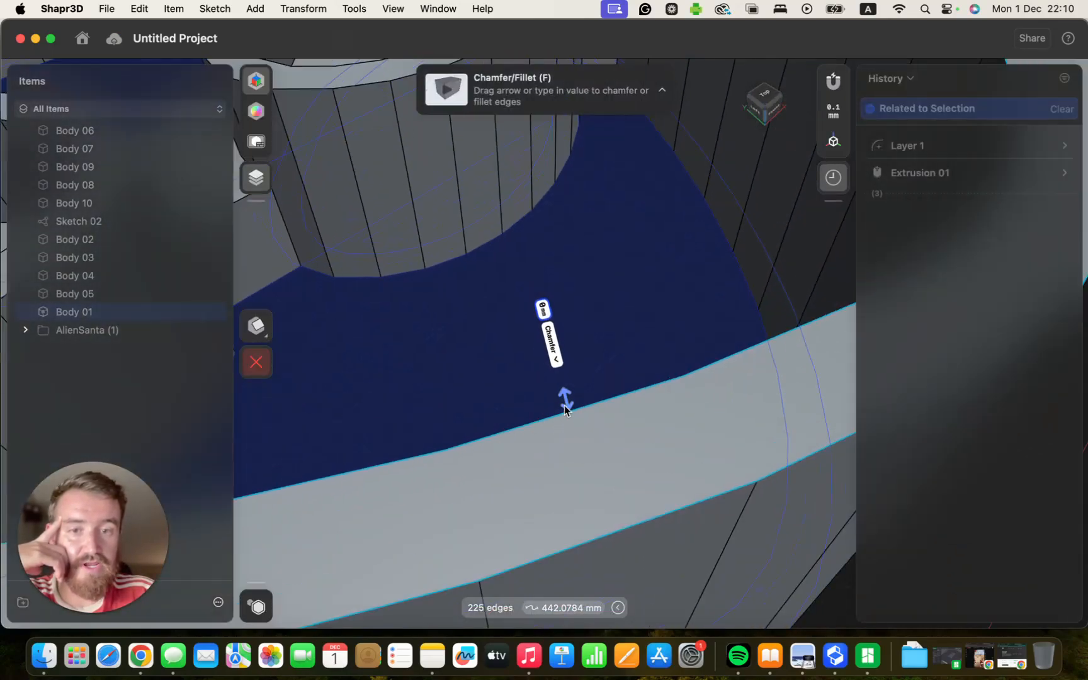
{"action": "left_click_drag", "start_coordinate": [566, 407], "coordinate": [579, 447]}
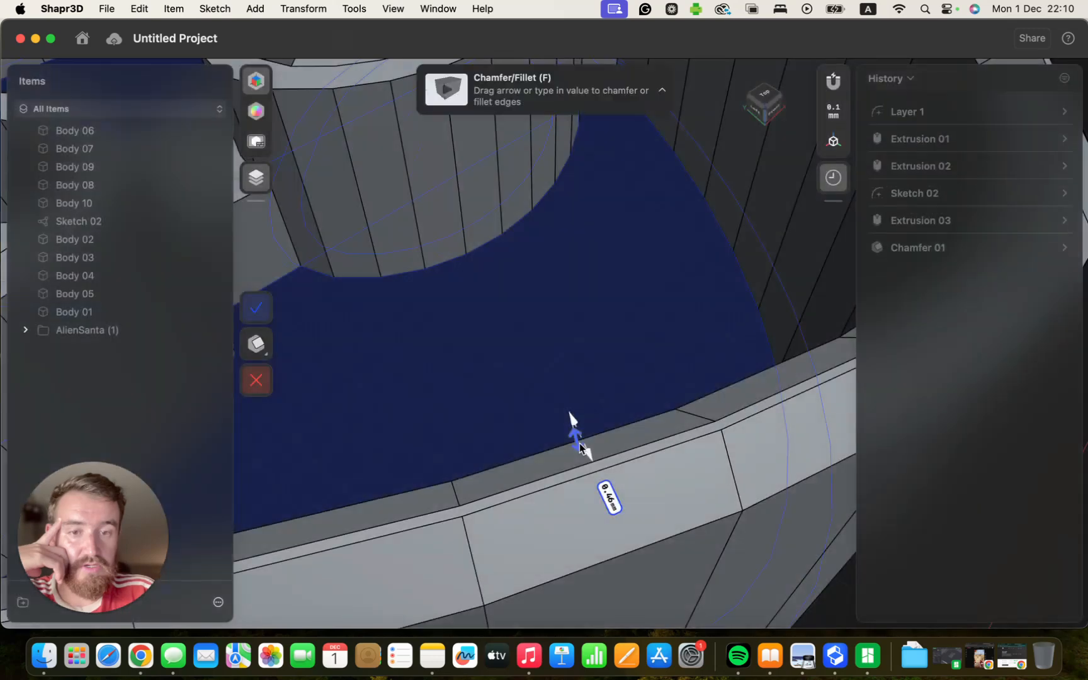
{"action": "scroll", "coordinate": [579, 447], "scroll_direction": "down", "scroll_amount": 10}
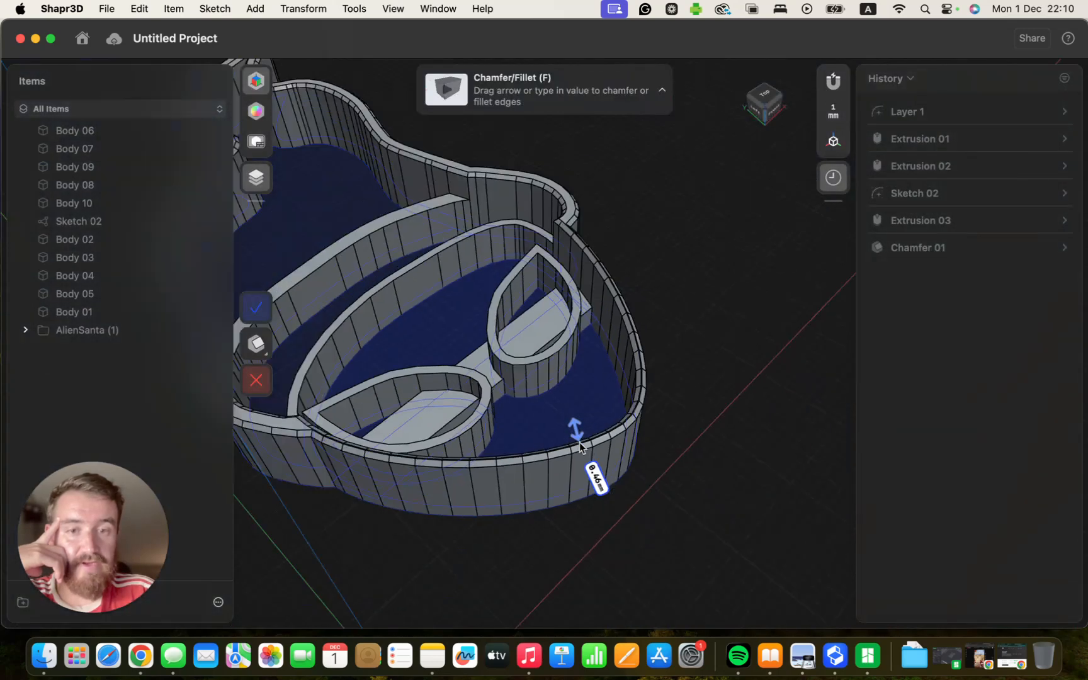
{"action": "scroll", "coordinate": [579, 447], "scroll_direction": "down", "scroll_amount": 10}
{"action": "right_click_drag", "start_coordinate": [632, 334], "coordinate": [601, 324]}
{"action": "scroll", "coordinate": [600, 323], "scroll_direction": "up", "scroll_amount": 10}
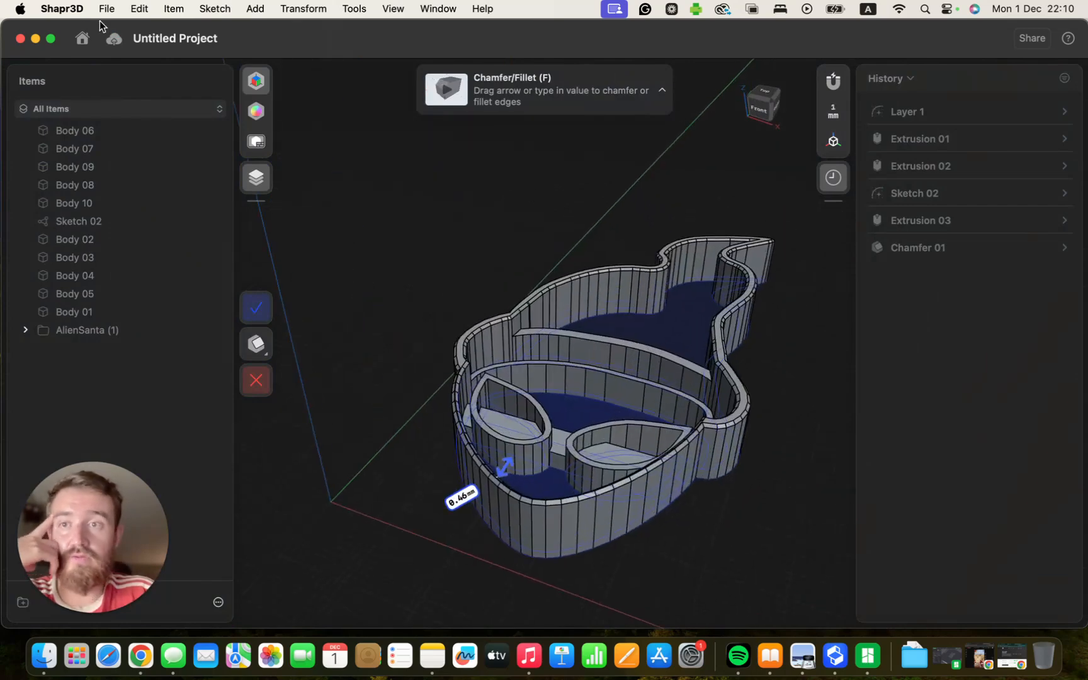
Export the model as an STL file named AlienSant3DPrint in the Downloads folder
{"action": "left_click", "coordinate": [107, 9]}
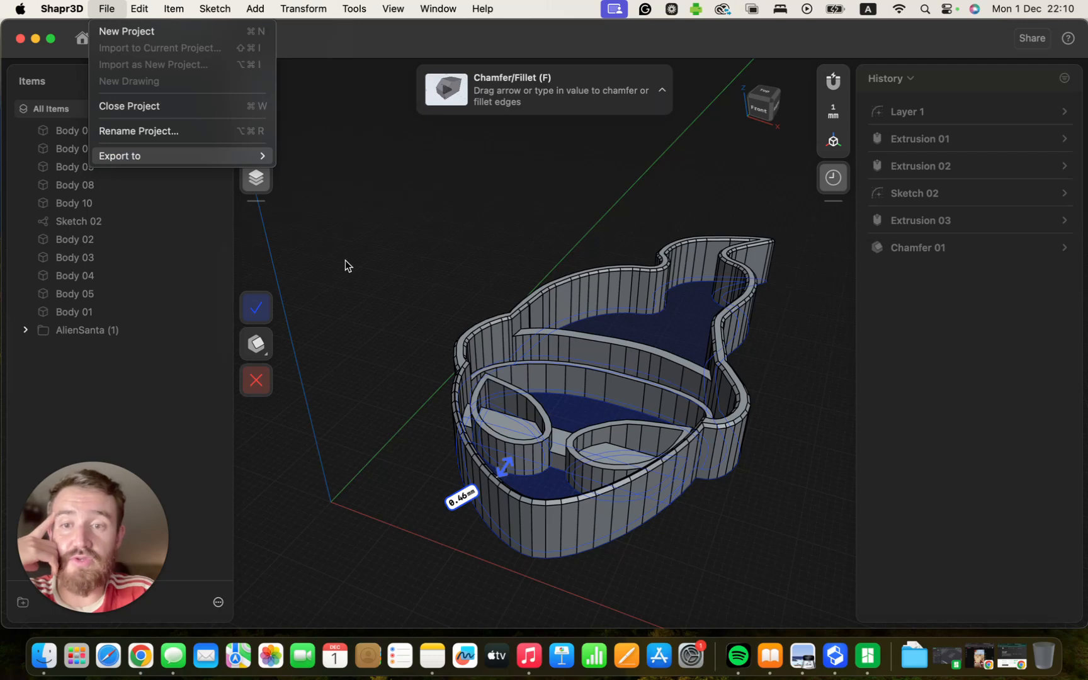
{"action": "left_click", "coordinate": [322, 357]}
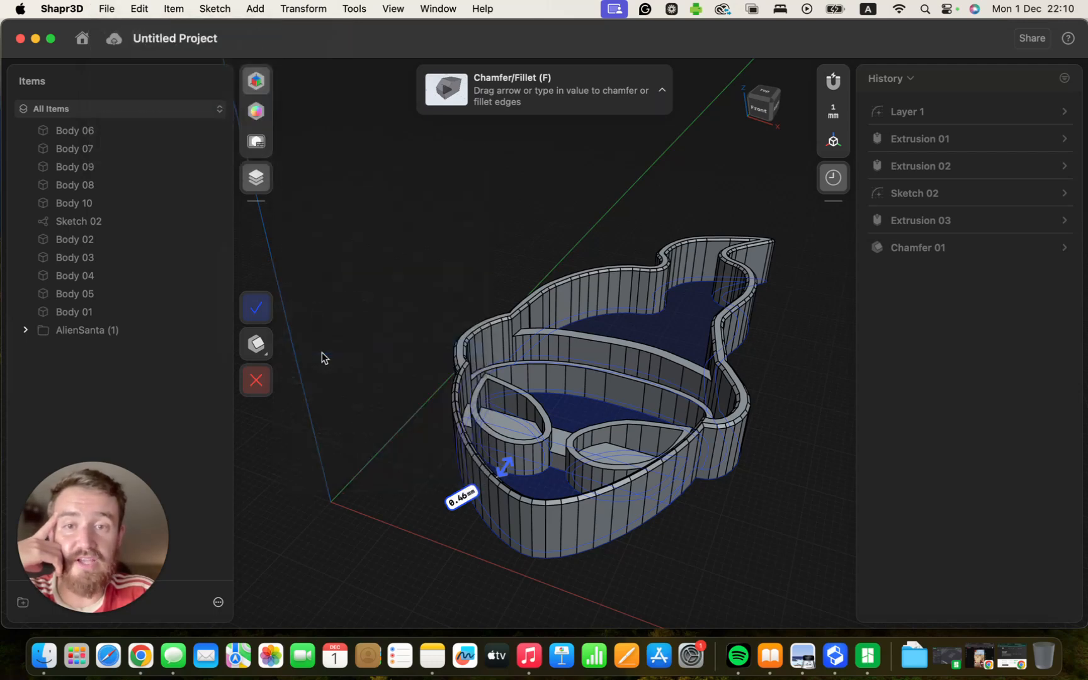
{"action": "type", "text": "Alien"}
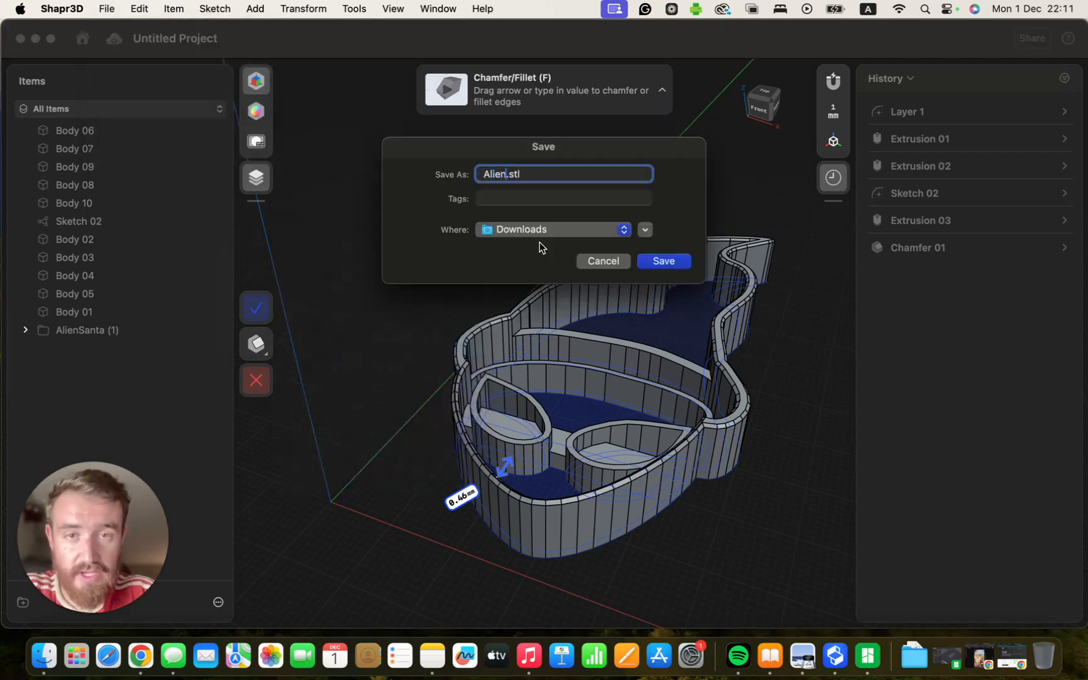
{"action": "type", "text": "Sant3D"}
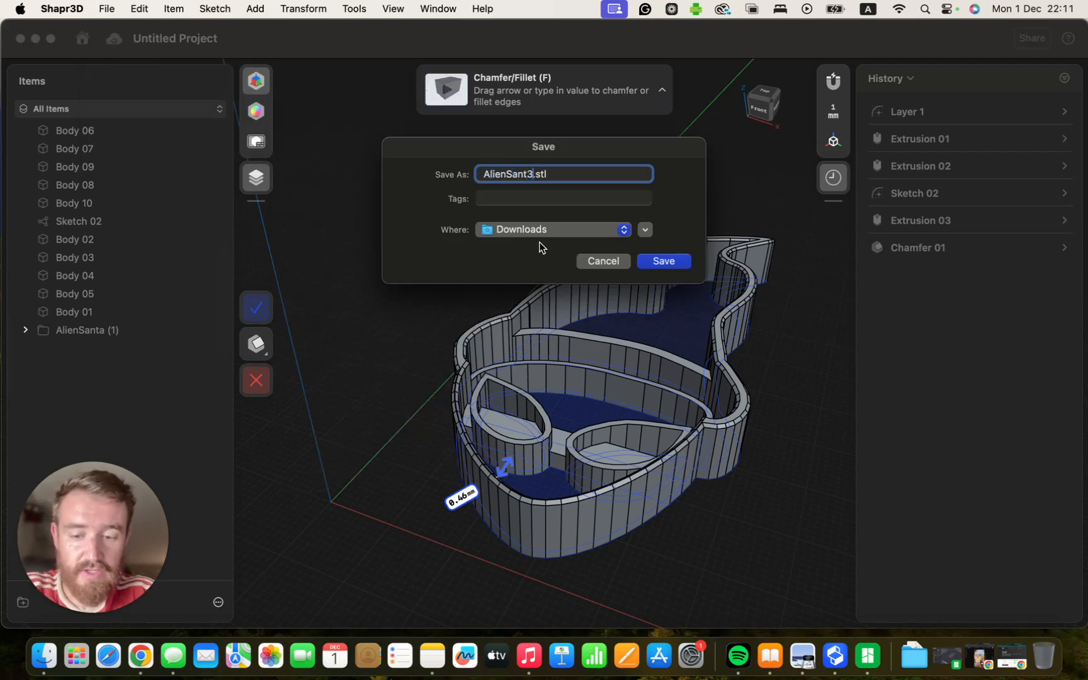
{"action": "type", "text": "Print"}
{"action": "key", "text": "Return"}
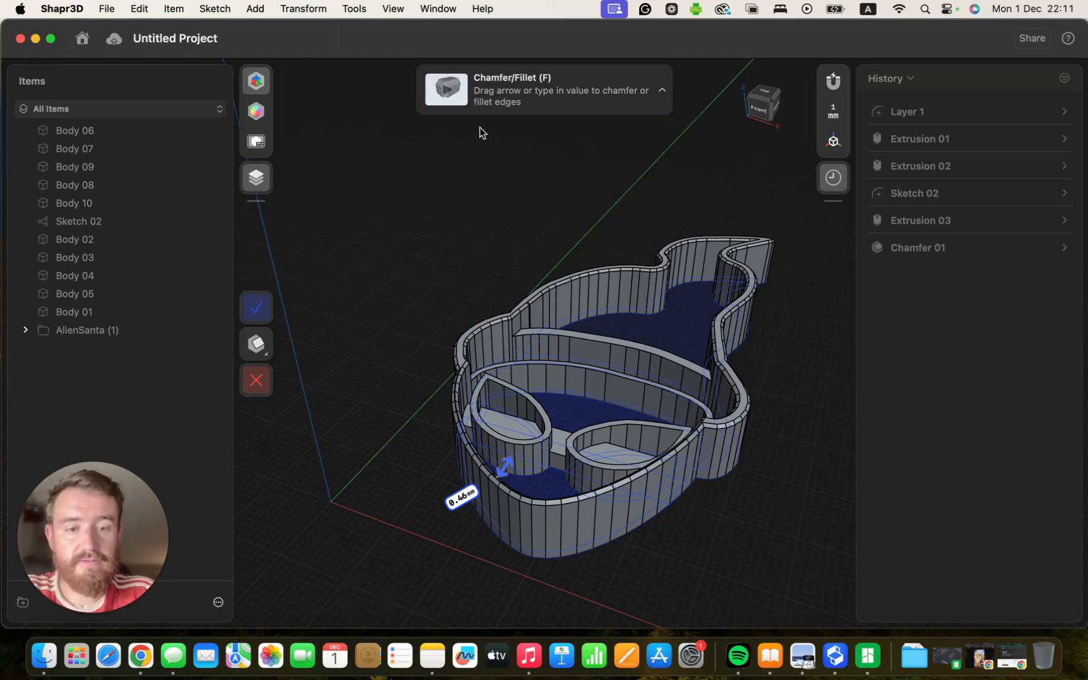
Switch to Bambu Studio, clear the build plate and import AlienSant3DPrint.stl from Downloads
{"action": "left_click", "coordinate": [868, 660]}
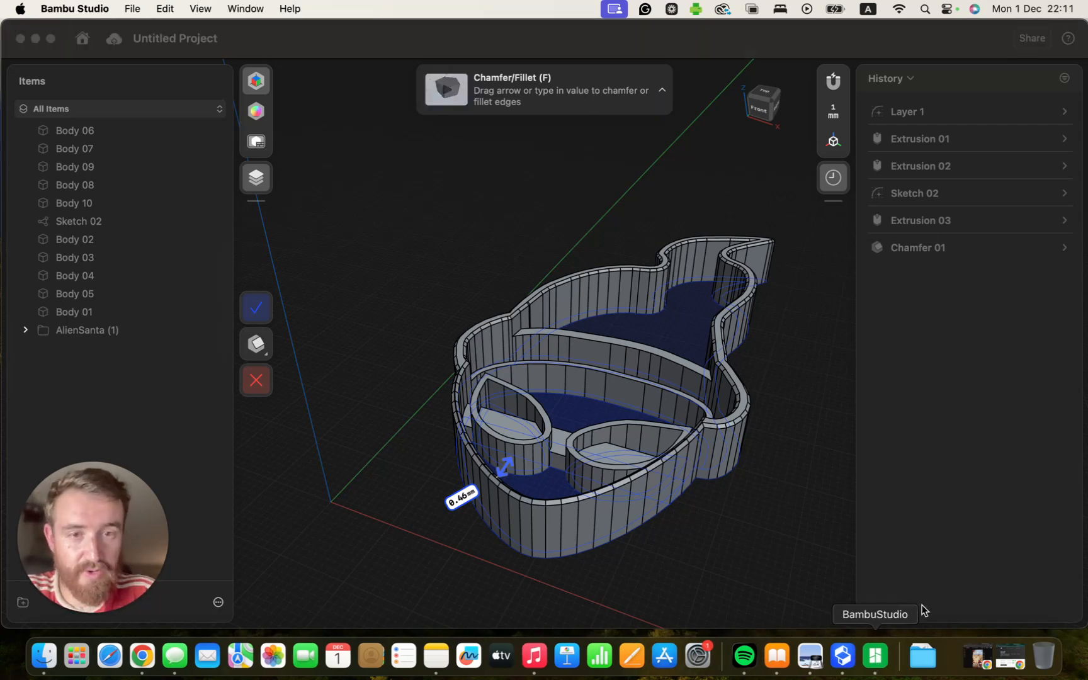
{"action": "key", "text": "Delete"}
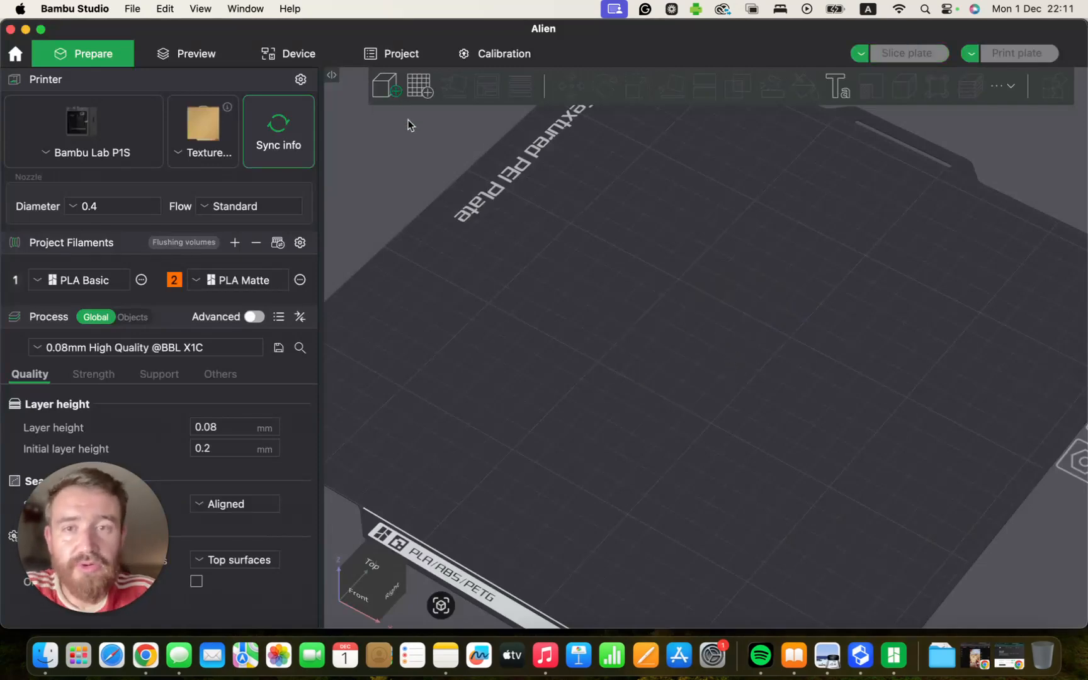
{"action": "left_click", "coordinate": [385, 86]}
{"action": "left_click", "coordinate": [417, 205]}
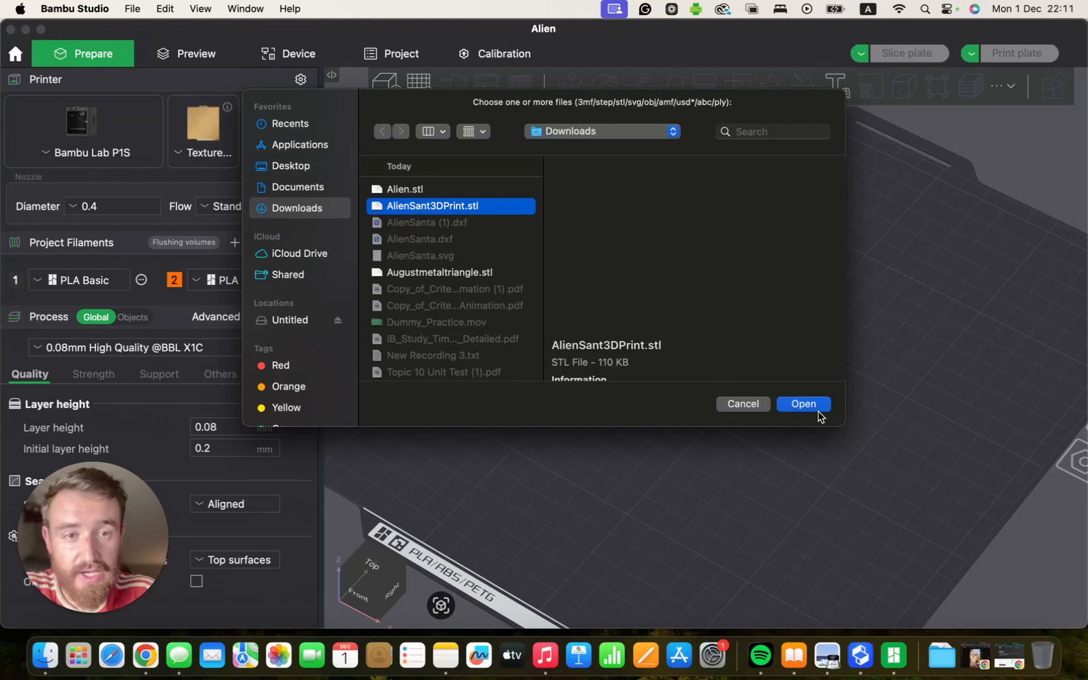
{"action": "left_click", "coordinate": [810, 410]}
{"action": "left_click_drag", "start_coordinate": [838, 389], "coordinate": [732, 335]}
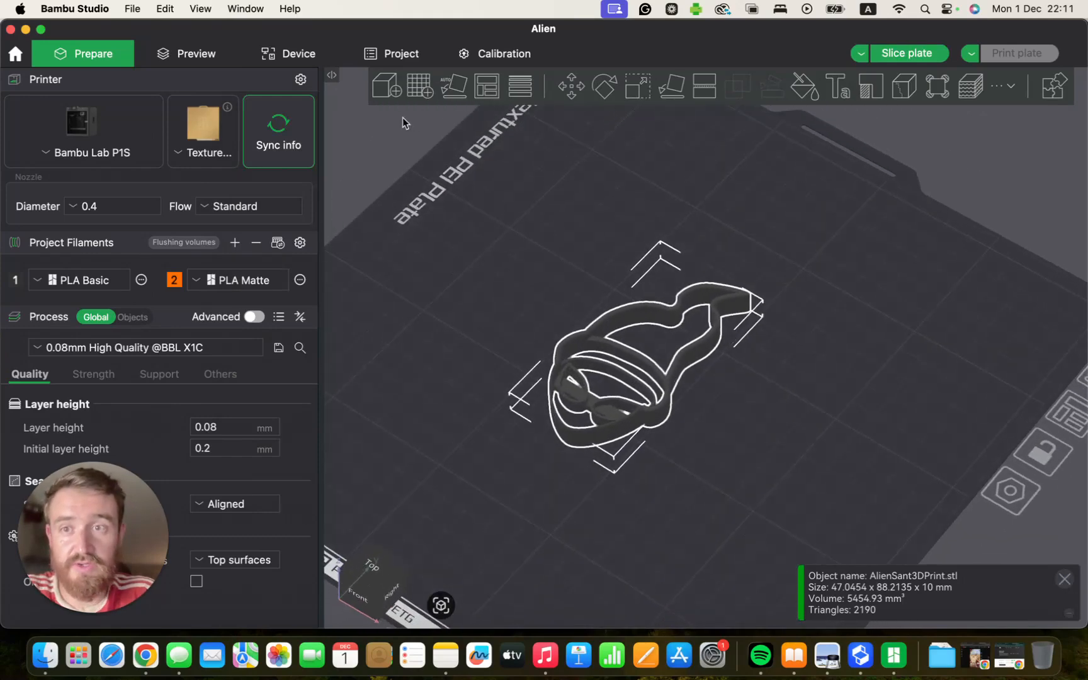
Slice the plate and inspect the preview near the eyes down to layer 13 and back up to layer 123
{"action": "left_click", "coordinate": [185, 52]}
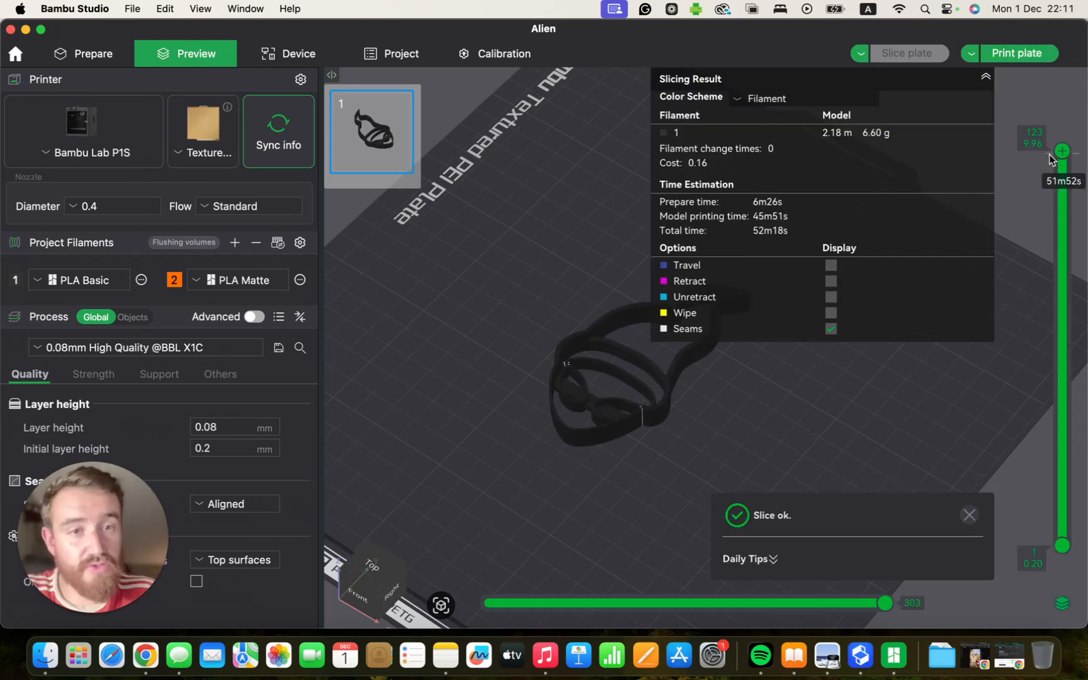
{"action": "left_click_drag", "start_coordinate": [1064, 155], "coordinate": [1062, 498]}
{"action": "scroll", "coordinate": [623, 435], "scroll_direction": "up", "scroll_amount": 15}
{"action": "scroll", "coordinate": [609, 430], "scroll_direction": "down", "scroll_amount": 10}
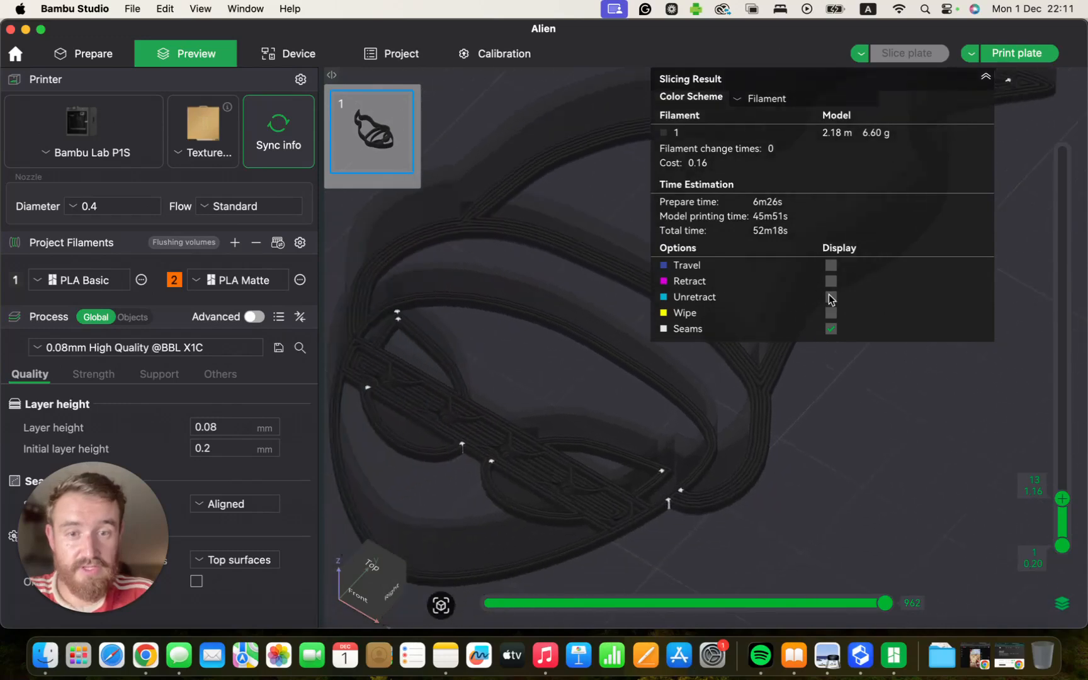
{"action": "left_click_drag", "start_coordinate": [1063, 498], "coordinate": [1061, 151]}
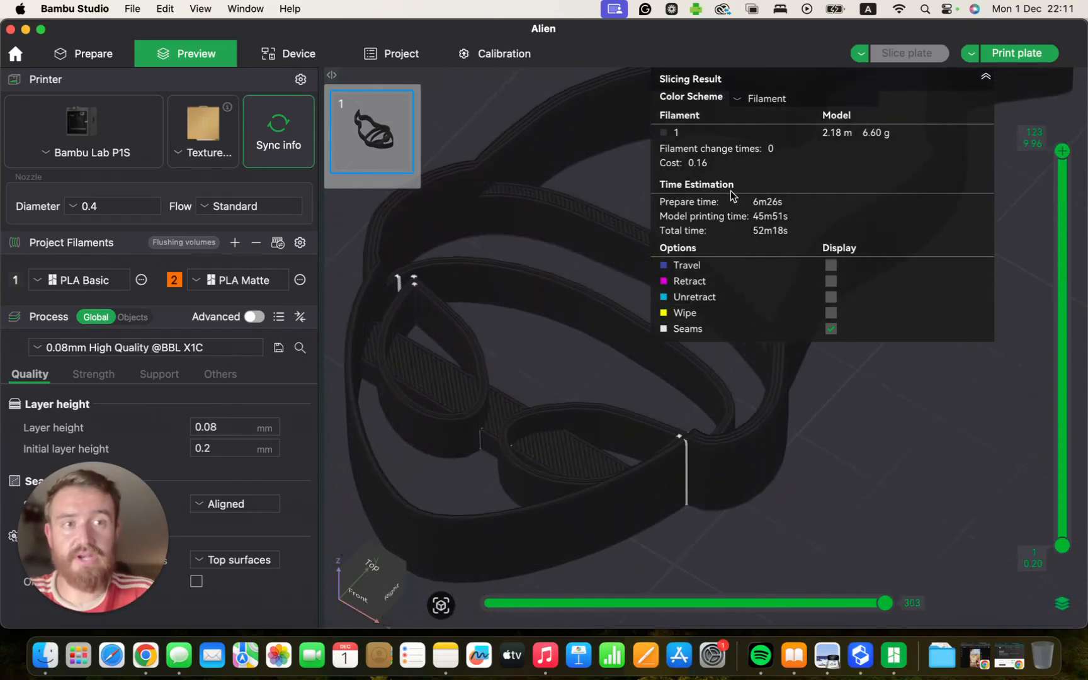